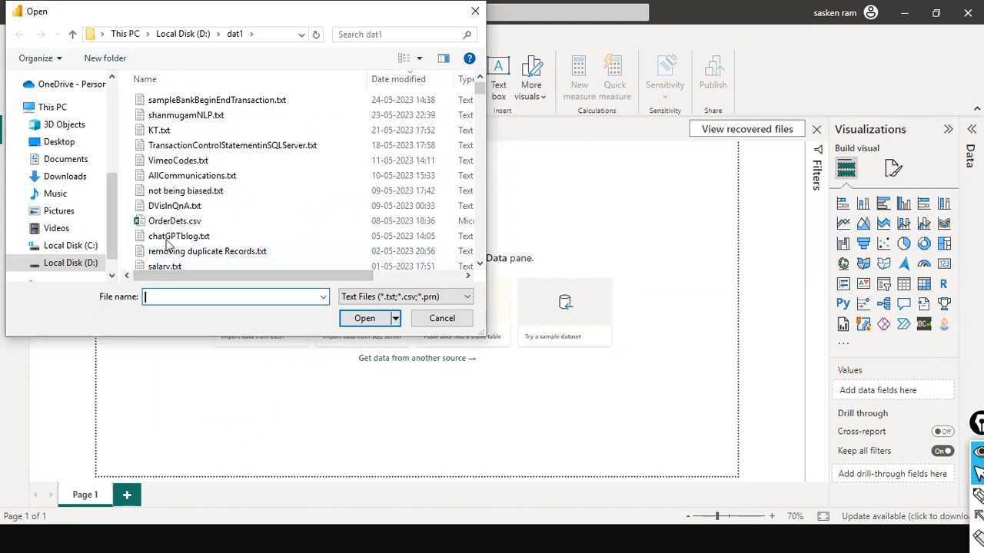
Open the file sales_w04.csv from the dat1 folder as the text data source
{"action": "type", "text": "sale"}
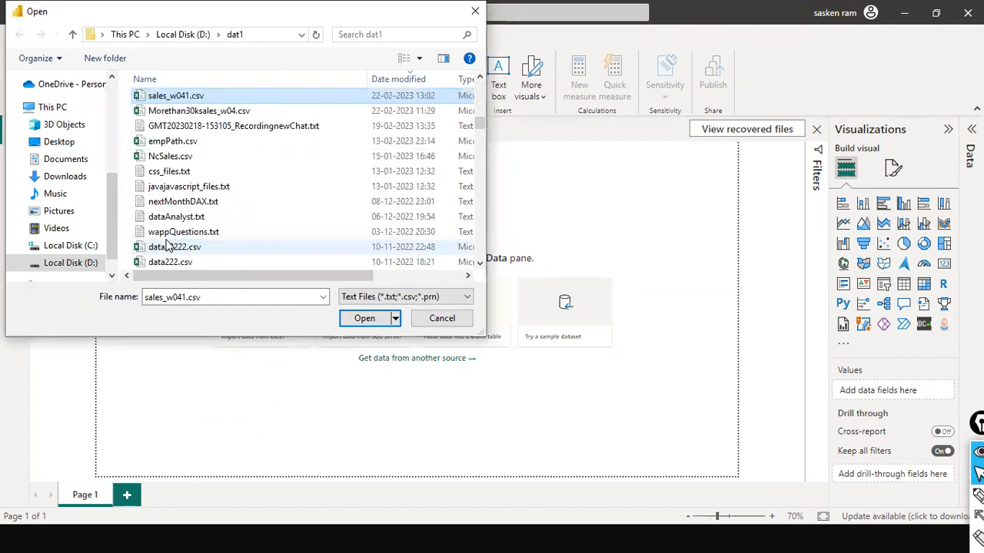
{"action": "type", "text": "sbyCustomer"}
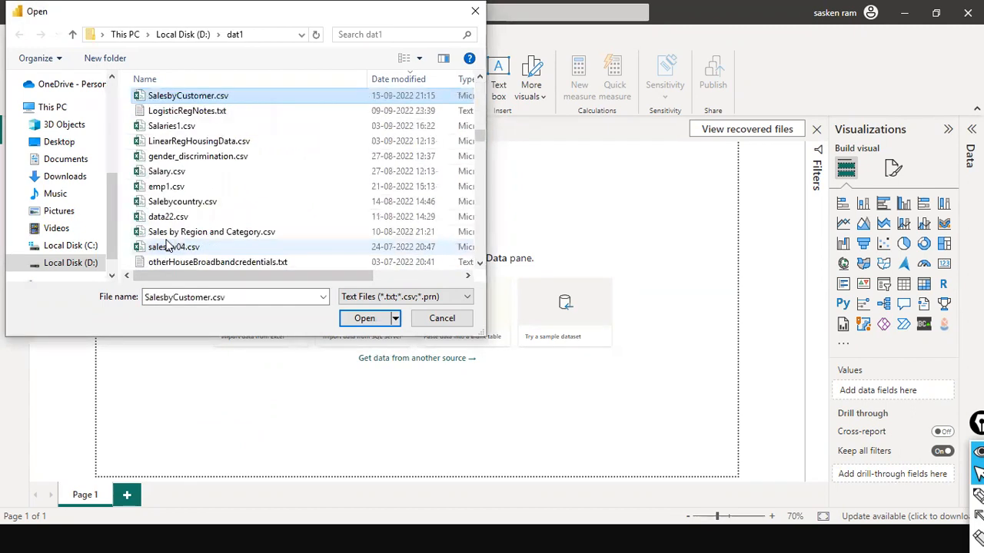
{"action": "type", "text": "sales_w04"}
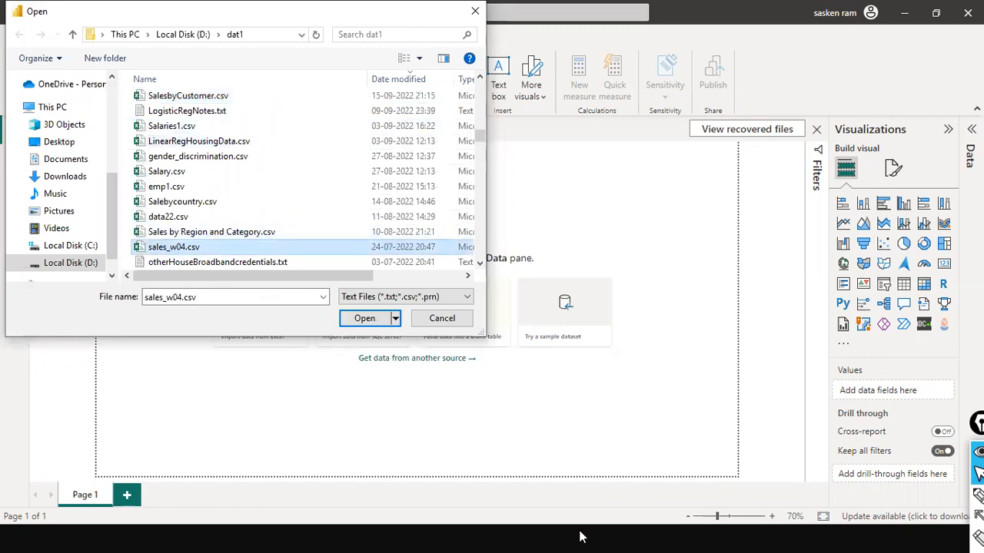
{"action": "left_click", "coordinate": [352, 320]}
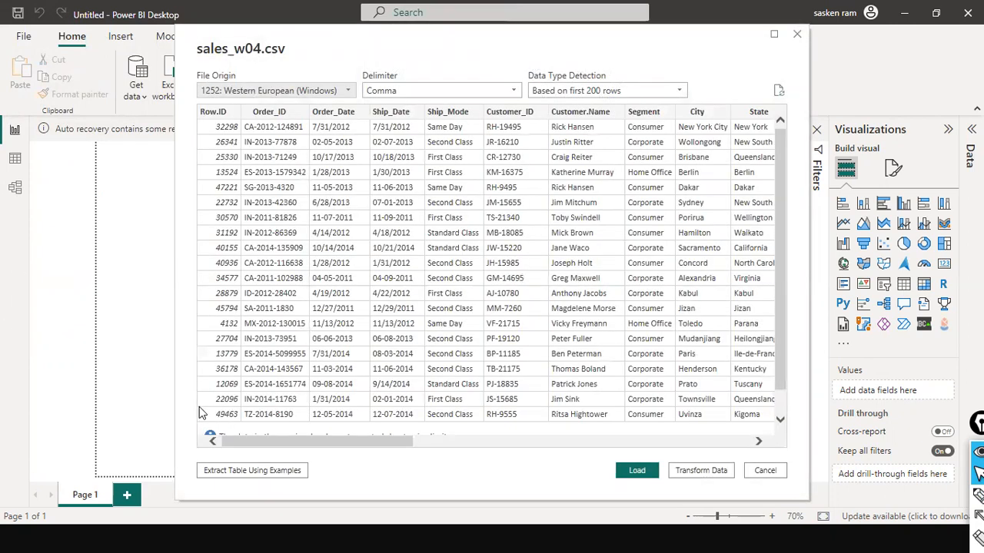
Examine the rows and columns in the sales_w04.csv import preview, from Row.ID through Return
{"action": "left_click", "coordinate": [540, 444]}
{"action": "left_click_drag", "start_coordinate": [541, 444], "coordinate": [21, 377]}
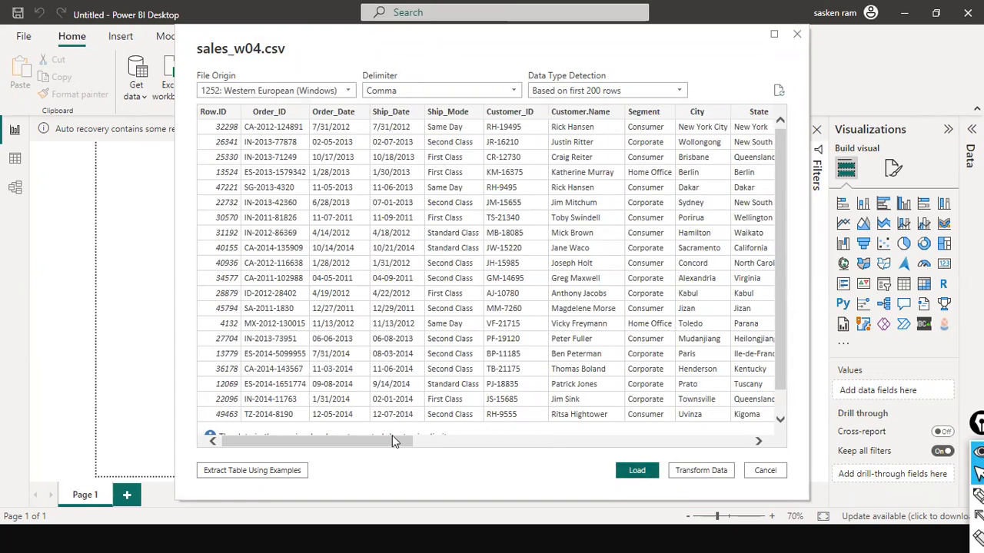
{"action": "left_click_drag", "start_coordinate": [195, 31], "coordinate": [115, 136]}
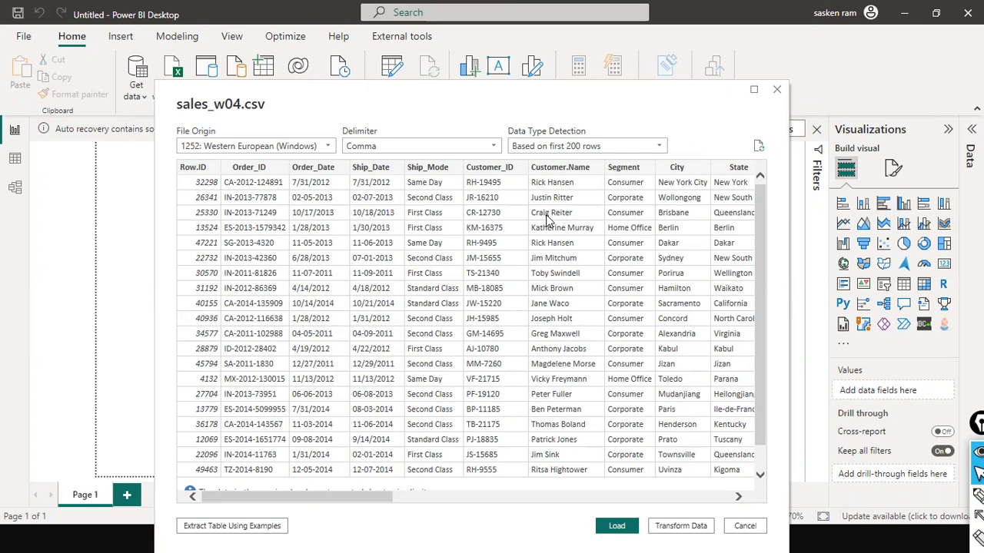
{"action": "left_click", "coordinate": [413, 493]}
{"action": "left_click_drag", "start_coordinate": [413, 493], "coordinate": [86, 466]}
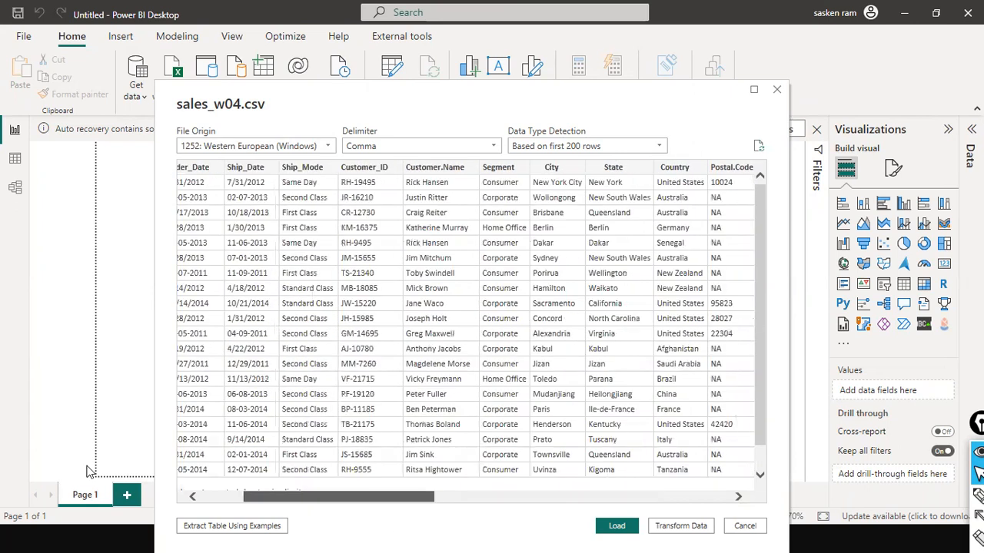
{"action": "scroll", "coordinate": [227, 261], "scroll_direction": "down", "scroll_amount": 1}
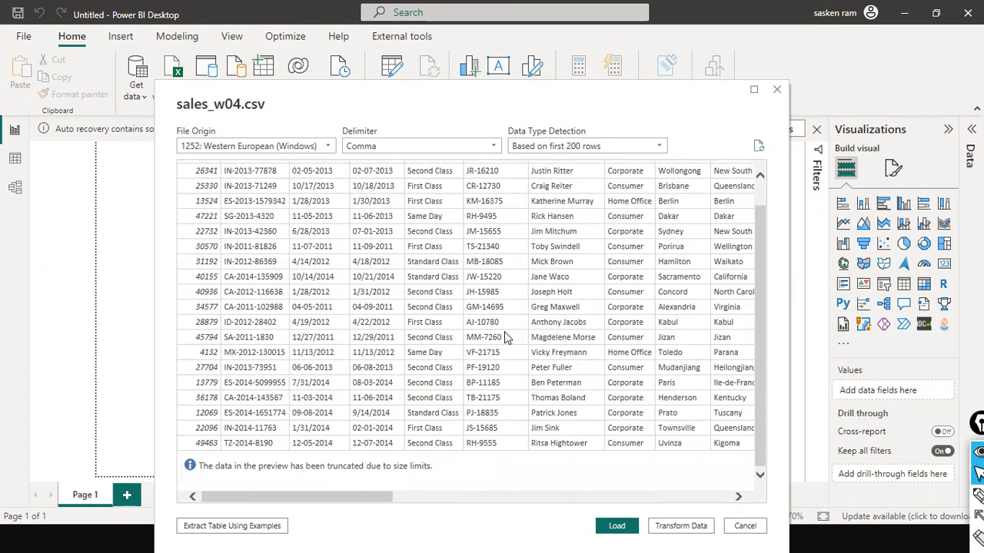
{"action": "scroll", "coordinate": [293, 269], "scroll_direction": "up", "scroll_amount": 1}
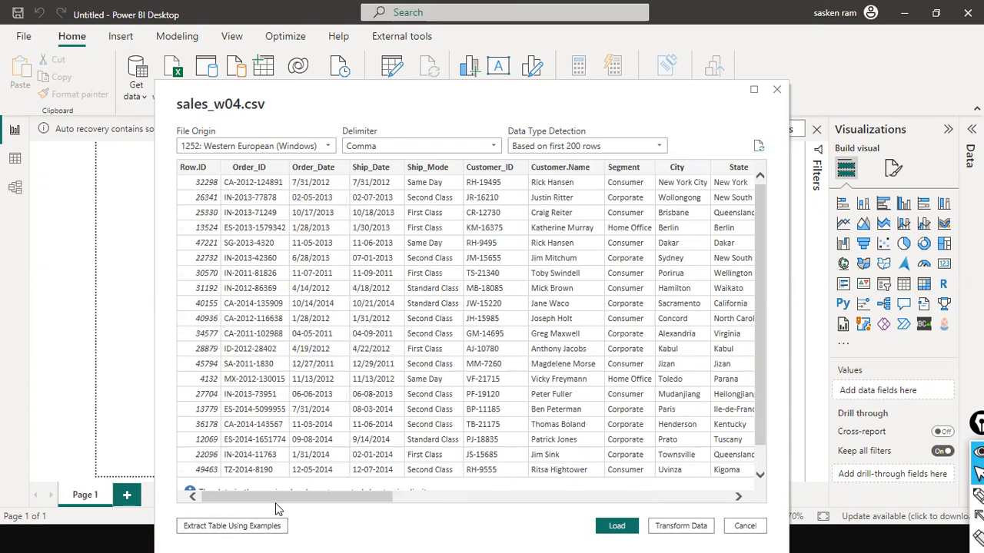
{"action": "left_click_drag", "start_coordinate": [325, 497], "coordinate": [756, 530]}
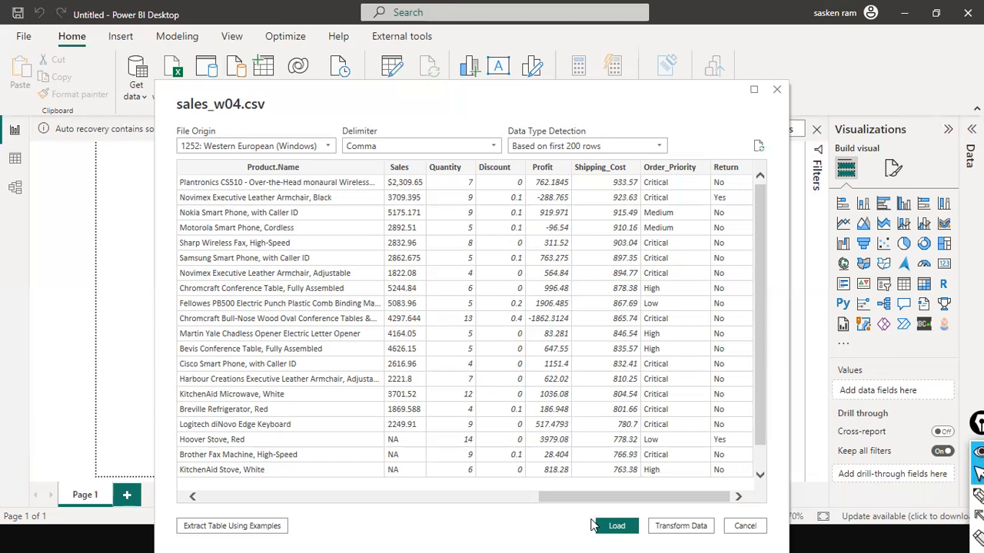
{"action": "left_click_drag", "start_coordinate": [592, 500], "coordinate": [734, 457]}
{"action": "scroll", "coordinate": [461, 419], "scroll_direction": "down", "scroll_amount": 2}
{"action": "scroll", "coordinate": [428, 407], "scroll_direction": "up", "scroll_amount": 2}
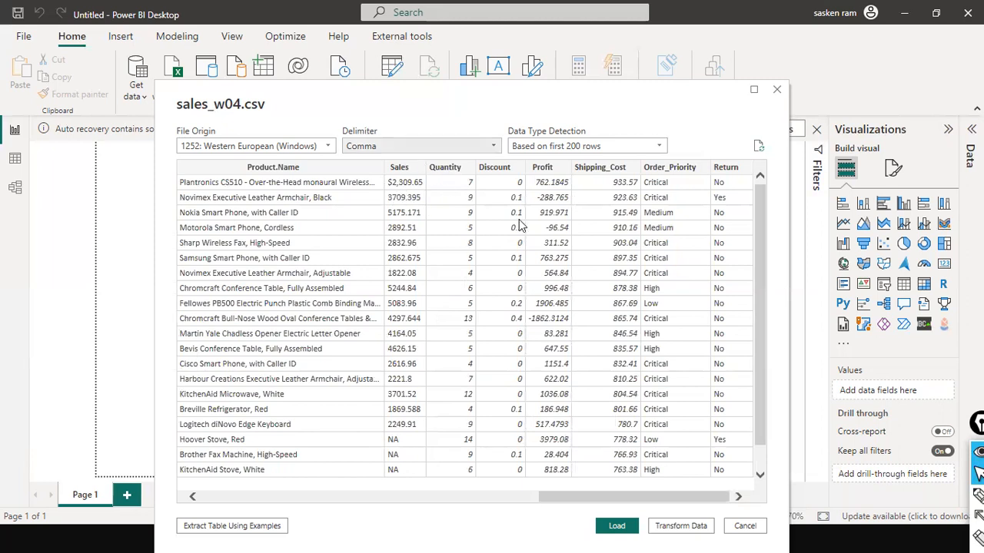
{"action": "left_click", "coordinate": [441, 496]}
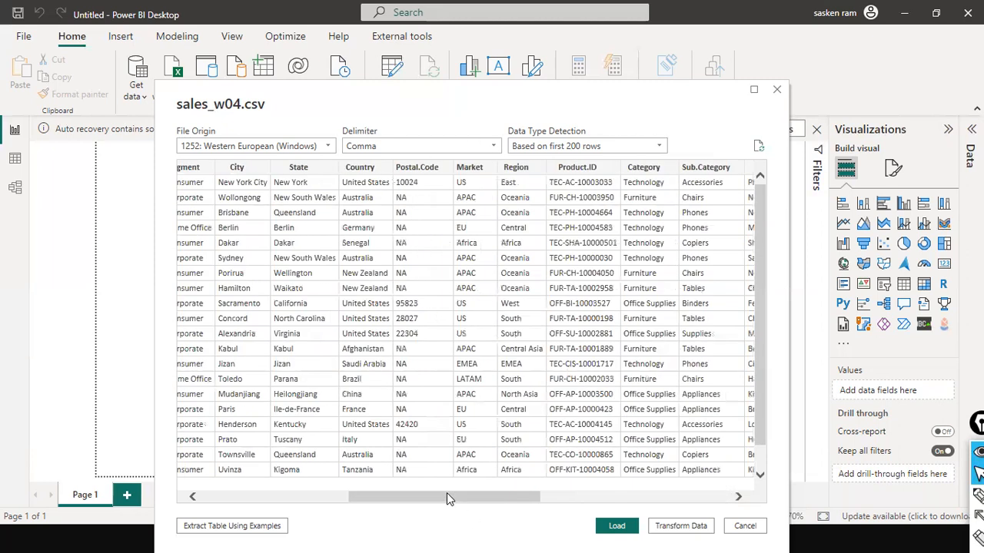
Load the sales_w04 data into the report and expand the table's field list
{"action": "left_click", "coordinate": [620, 529]}
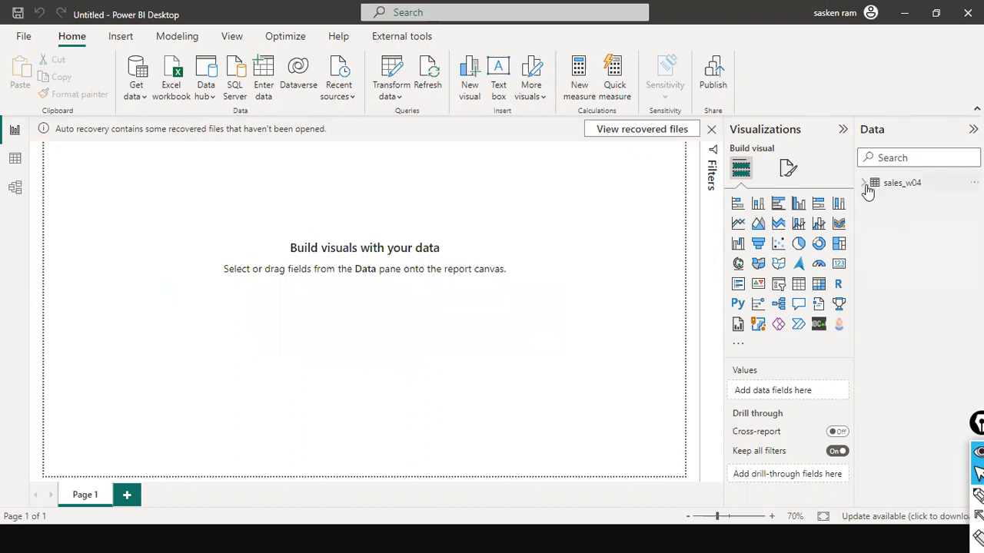
{"action": "left_click_drag", "start_coordinate": [871, 74], "coordinate": [866, 151]}
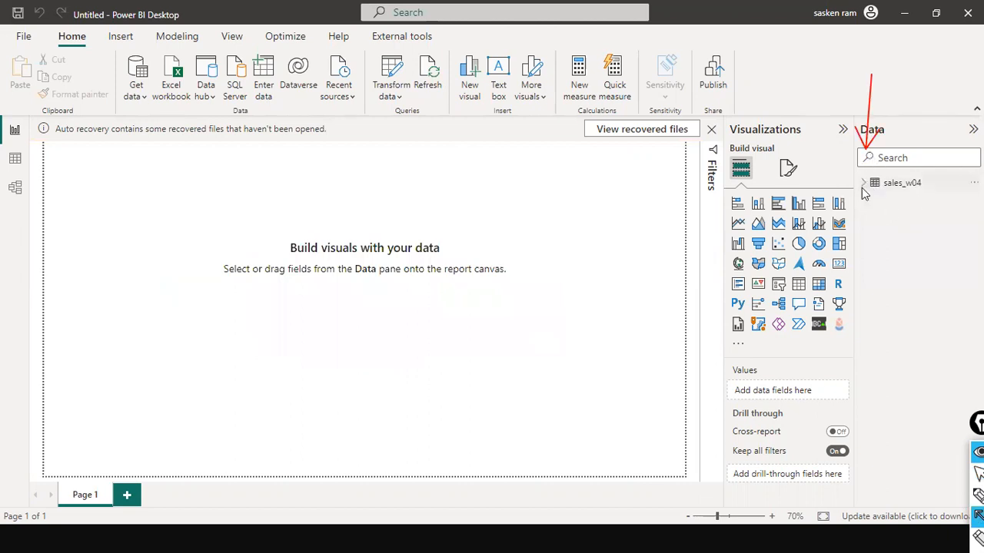
{"action": "left_click", "coordinate": [862, 189]}
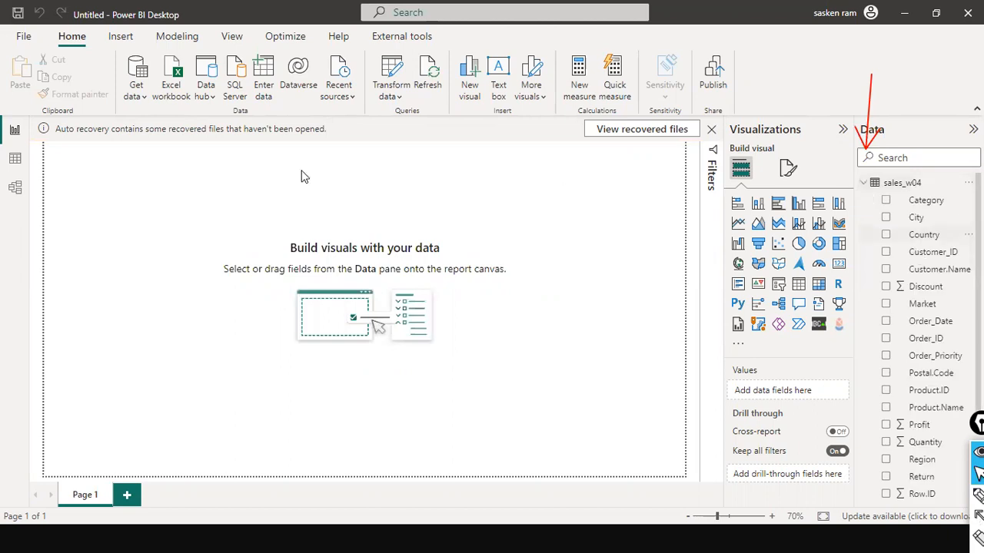
Open the sales_w04 query in the Power Query Editor and narrow its Queries and Query Settings panes
{"action": "left_click", "coordinate": [23, 172]}
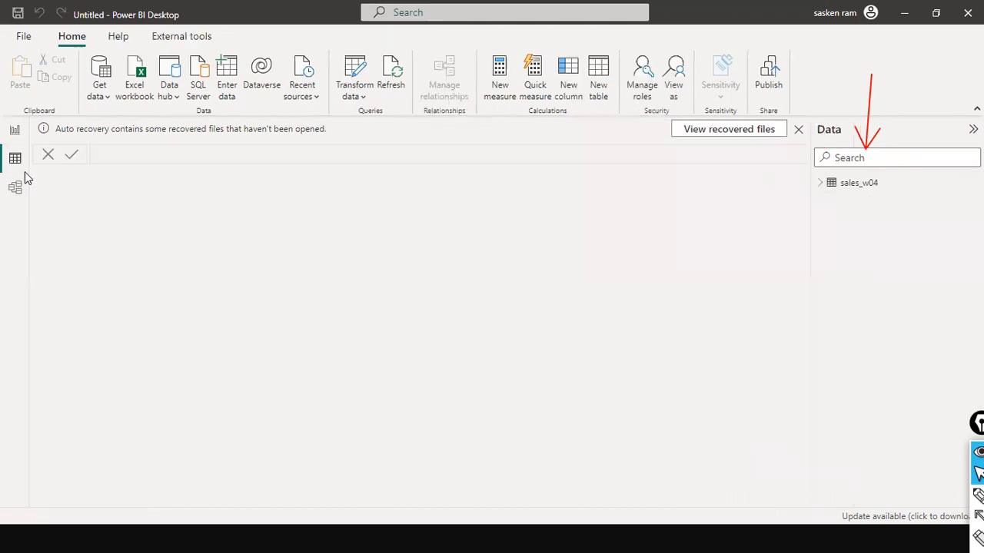
{"action": "left_click", "coordinate": [15, 131]}
{"action": "left_click", "coordinate": [399, 104]}
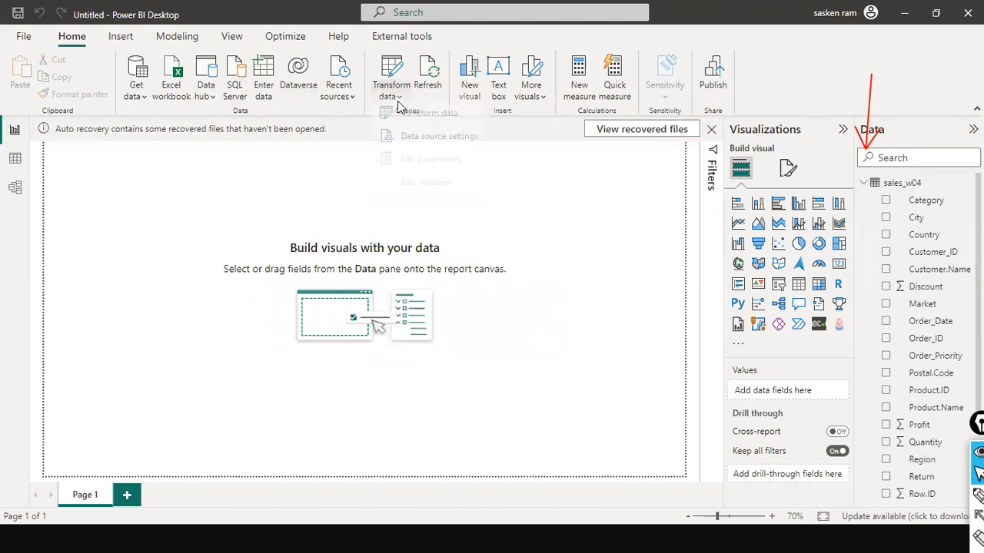
{"action": "left_click", "coordinate": [415, 125]}
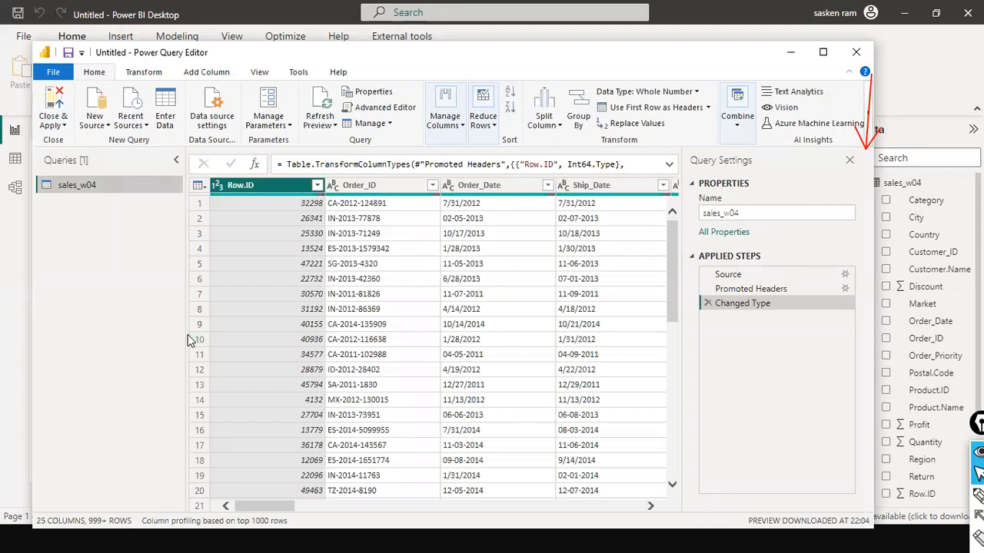
{"action": "left_click_drag", "start_coordinate": [184, 332], "coordinate": [126, 349]}
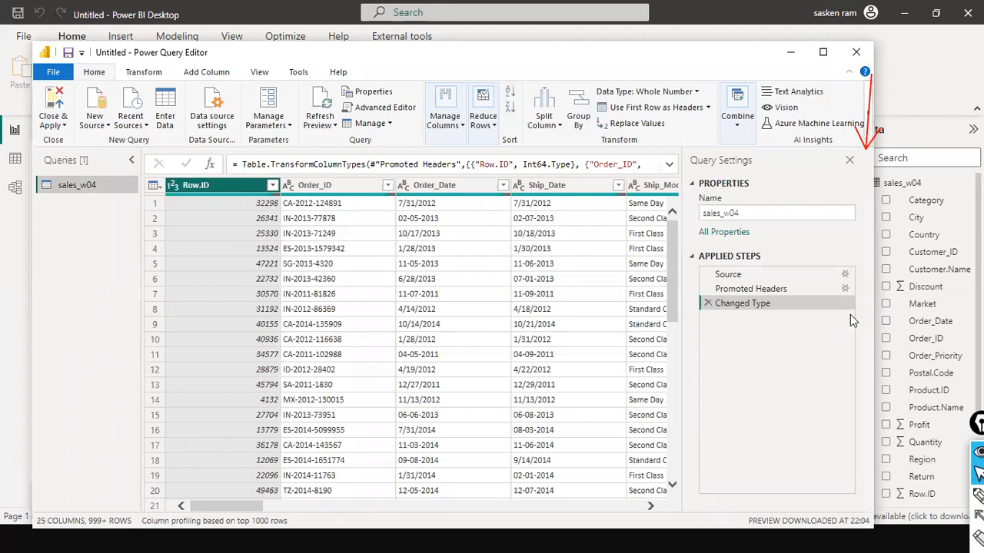
{"action": "left_click_drag", "start_coordinate": [685, 367], "coordinate": [767, 363]}
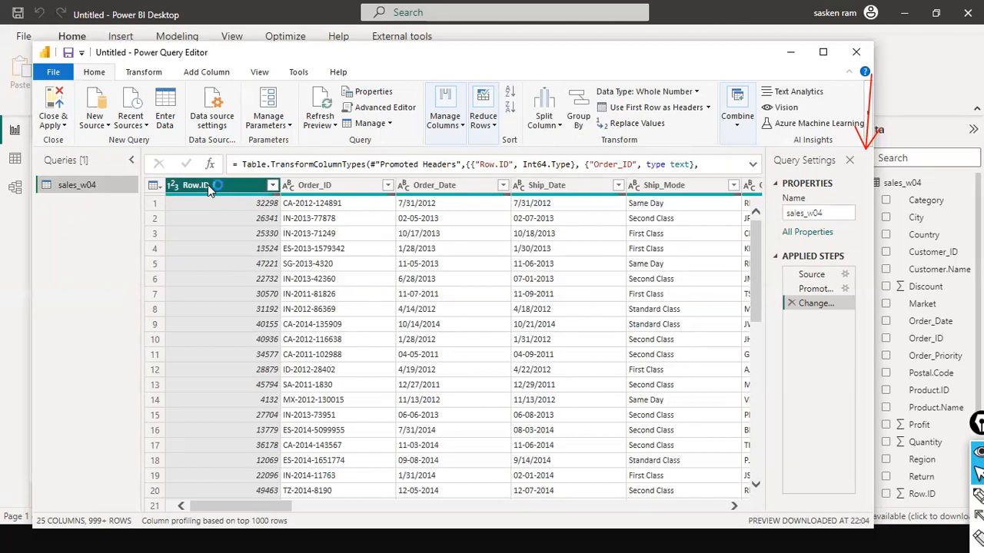
Remove the Row.ID column from the sales_w04 query
{"action": "mouse_move", "coordinate": [230, 191]}
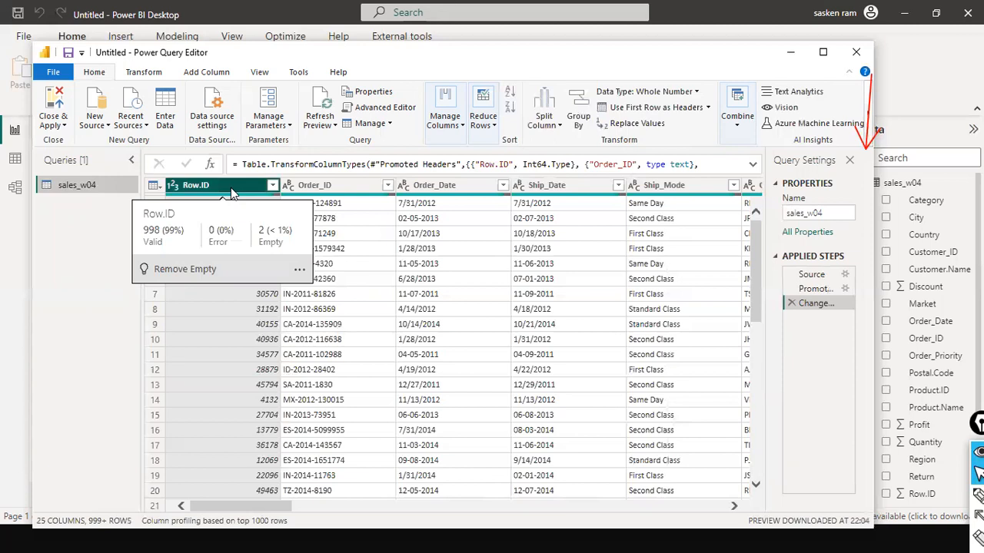
{"action": "right_click", "coordinate": [231, 187]}
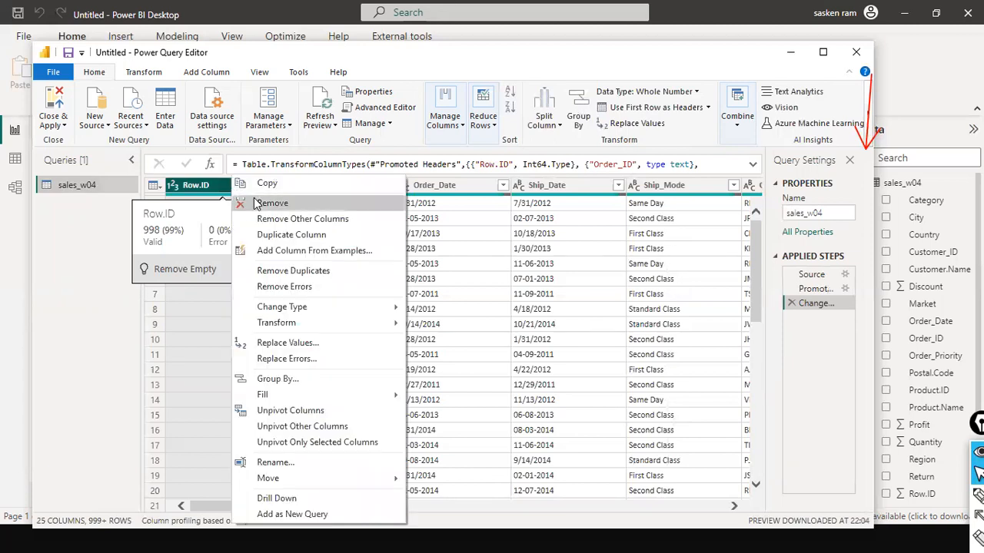
{"action": "key", "text": "Escape"}
{"action": "key", "text": "Delete"}
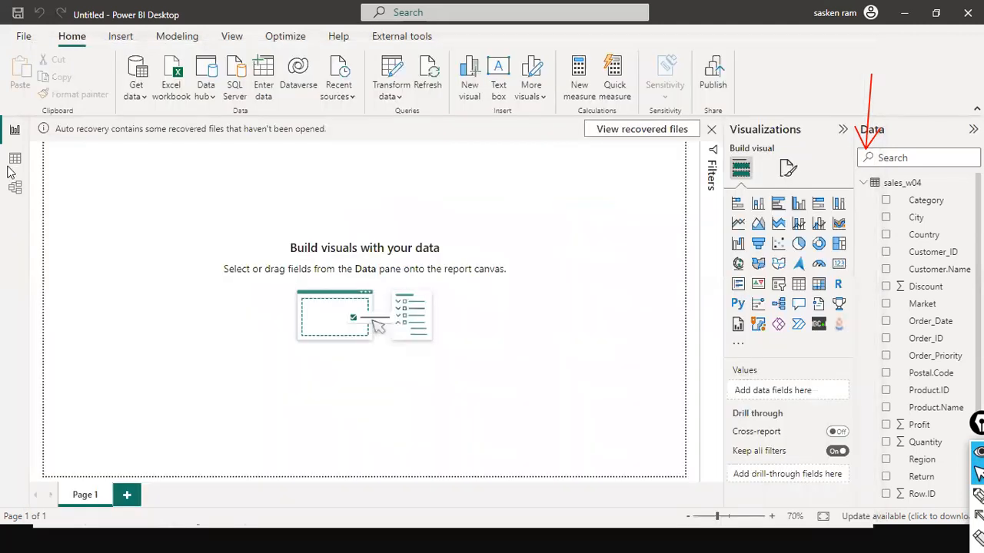
Inspect the commands available for the Row.ID column in the main window's table view and return to the Power Query Editor
{"action": "left_click", "coordinate": [5, 221]}
{"action": "left_click", "coordinate": [15, 158]}
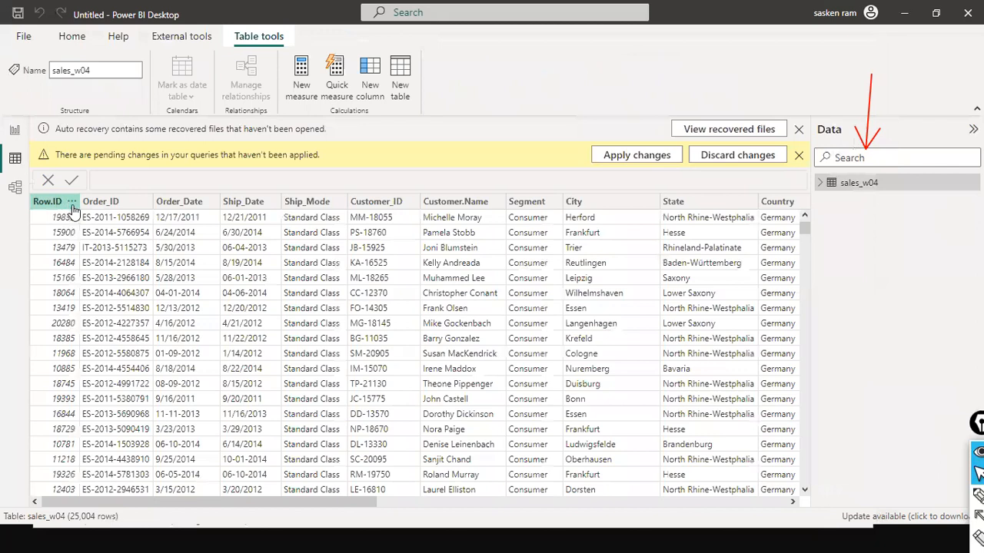
{"action": "right_click", "coordinate": [68, 205]}
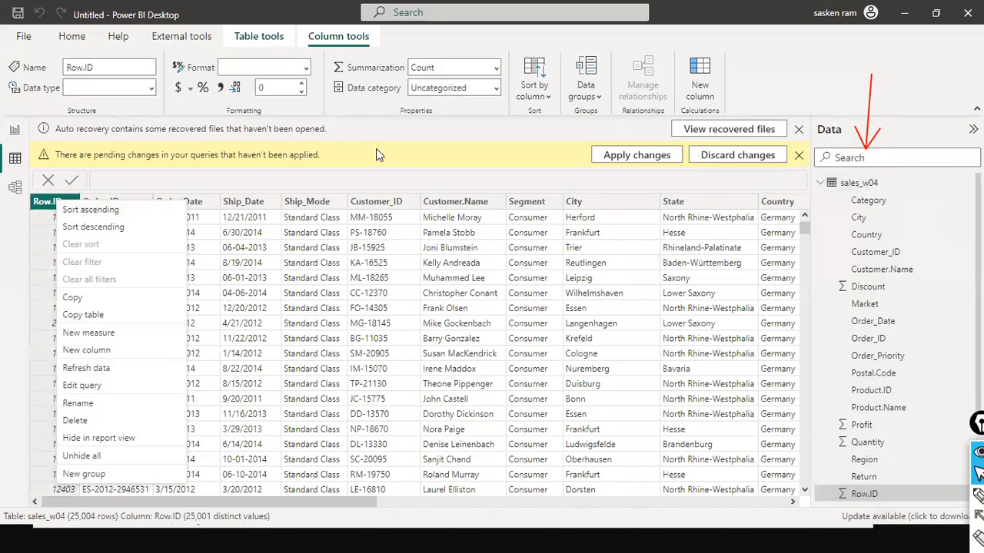
{"action": "left_click", "coordinate": [409, 134]}
{"action": "key", "text": "alt+Tab"}
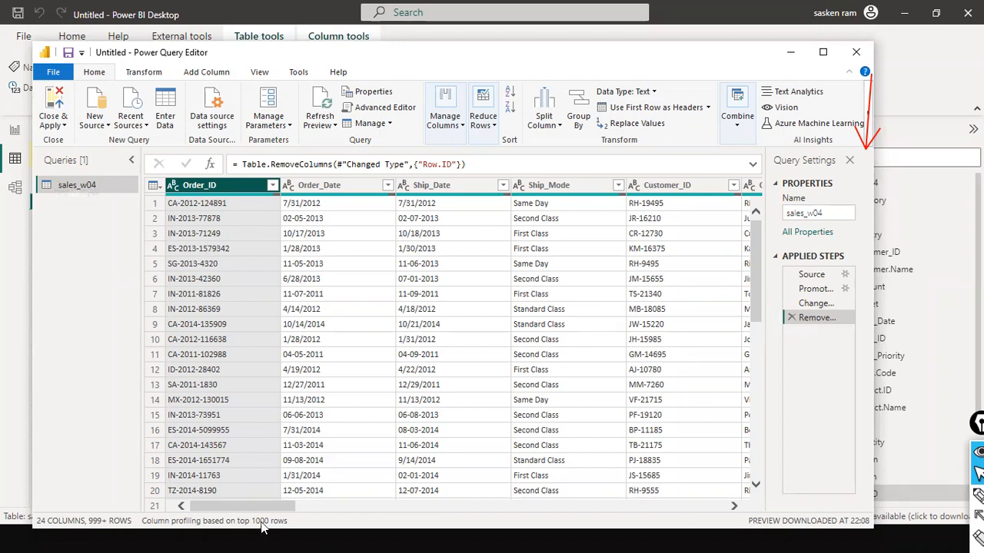
Examine the Manage Columns, Keep Rows and Remove Rows options available for the sales_w04 query
{"action": "left_click_drag", "start_coordinate": [261, 507], "coordinate": [270, 505]}
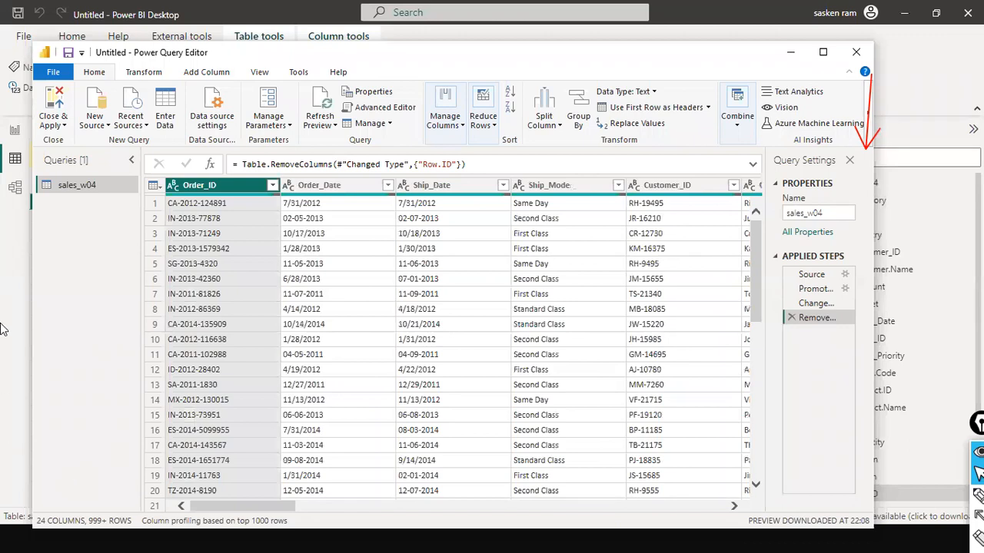
{"action": "left_click", "coordinate": [461, 133]}
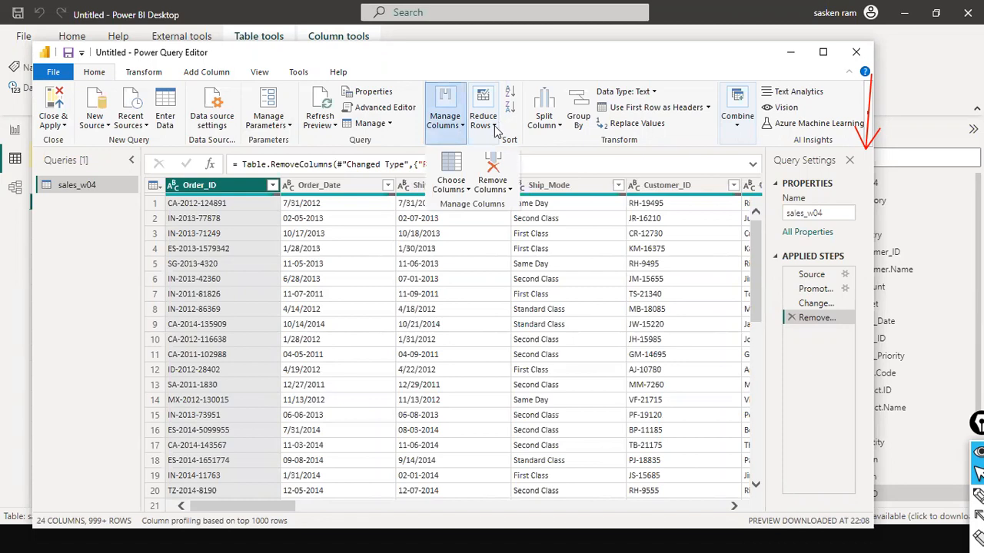
{"action": "left_click", "coordinate": [495, 129]}
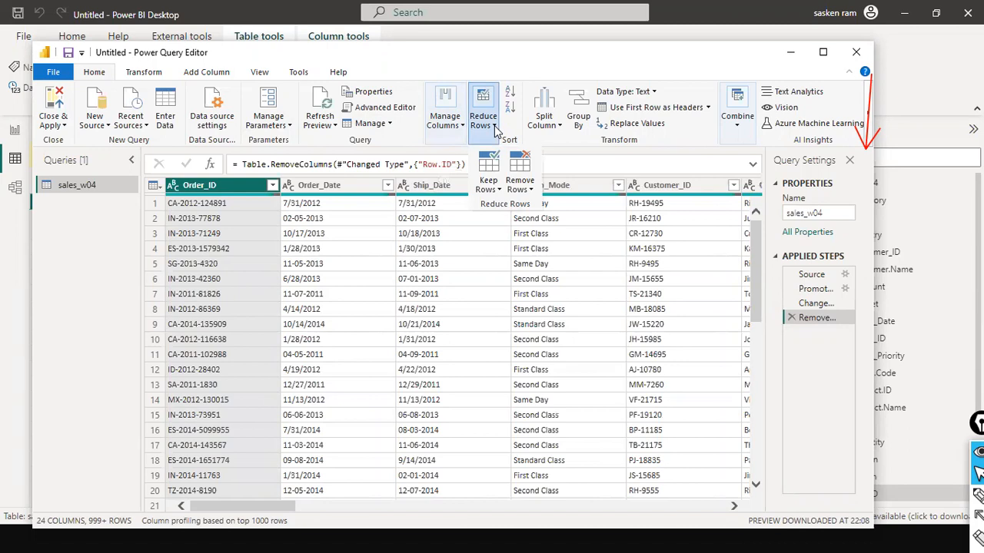
{"action": "left_click", "coordinate": [499, 189]}
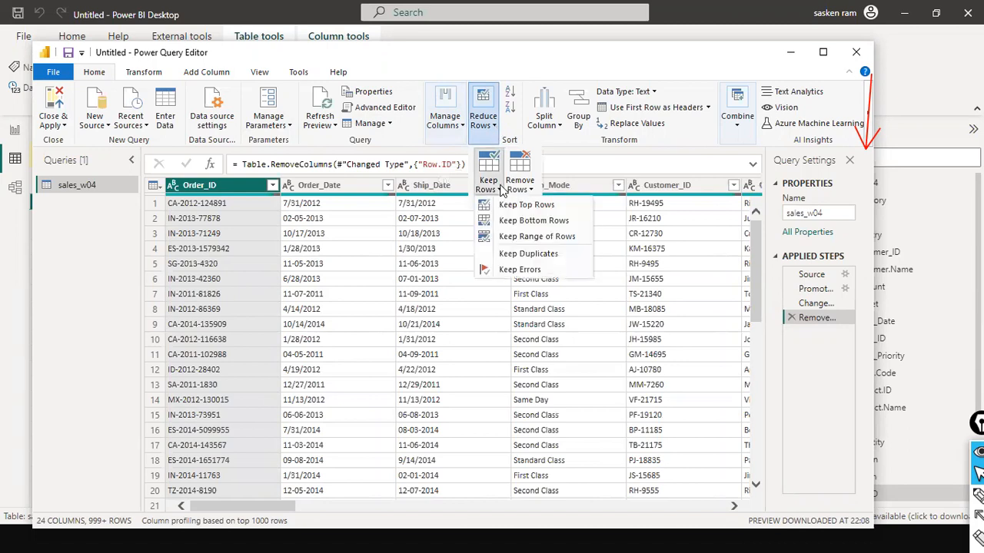
{"action": "left_click", "coordinate": [532, 190]}
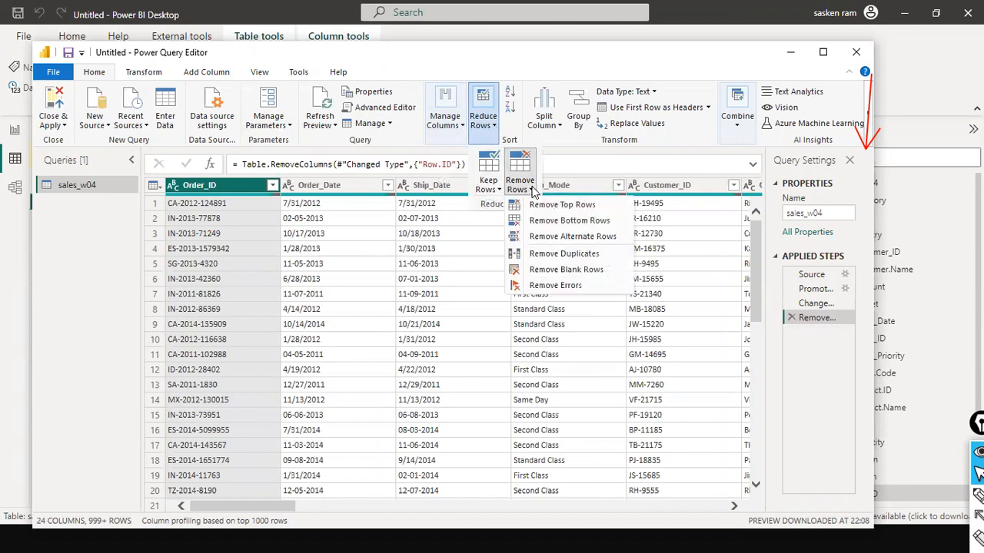
{"action": "left_click", "coordinate": [498, 190]}
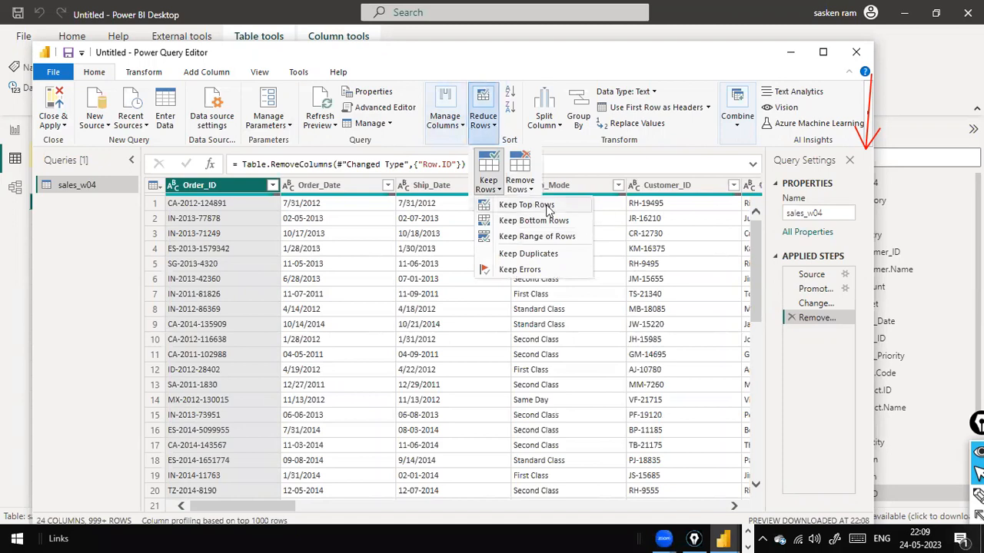
{"action": "left_click", "coordinate": [88, 290]}
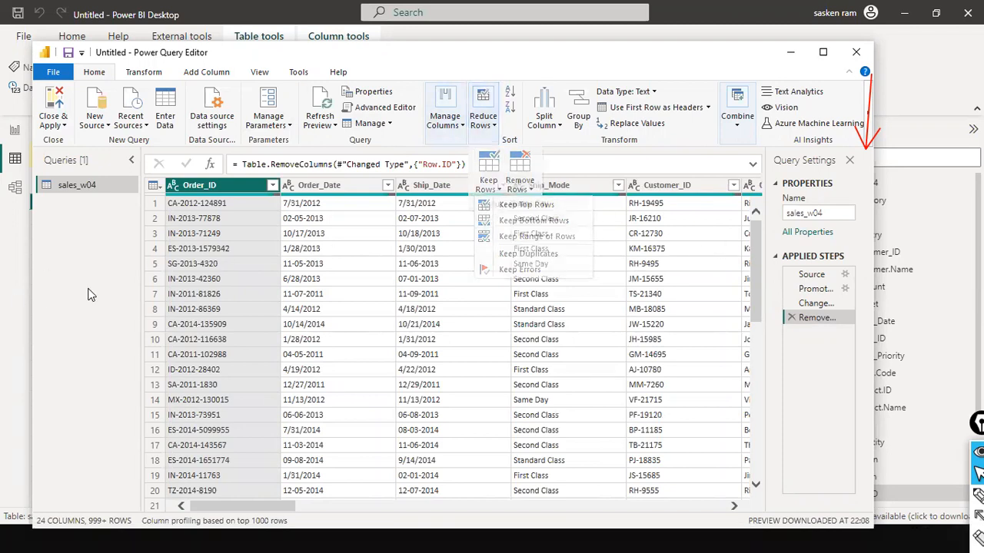
{"action": "scroll", "coordinate": [237, 234], "scroll_direction": "down", "scroll_amount": 2}
{"action": "scroll", "coordinate": [236, 237], "scroll_direction": "up", "scroll_amount": 2}
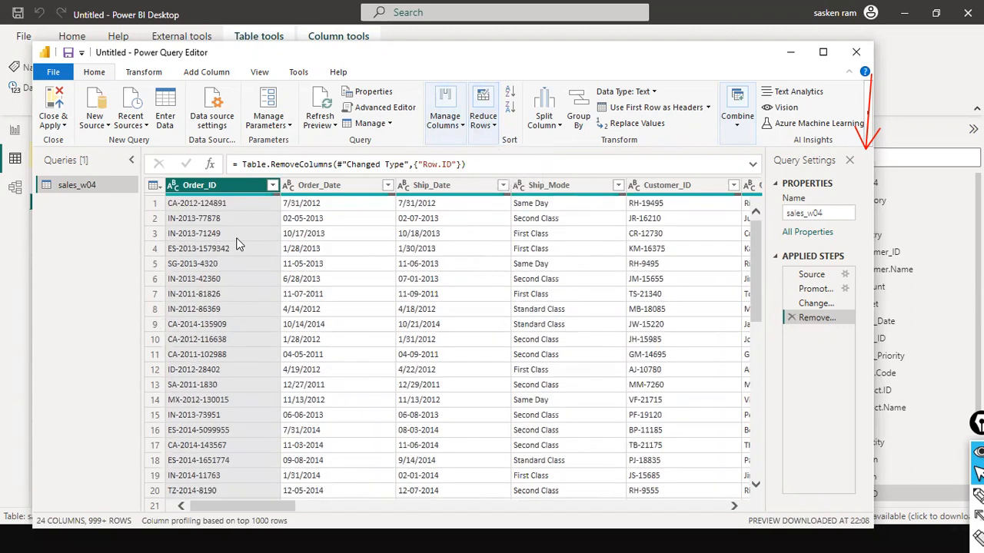
Keep only the top 10 rows of the sales_w04 query
{"action": "left_click", "coordinate": [496, 129]}
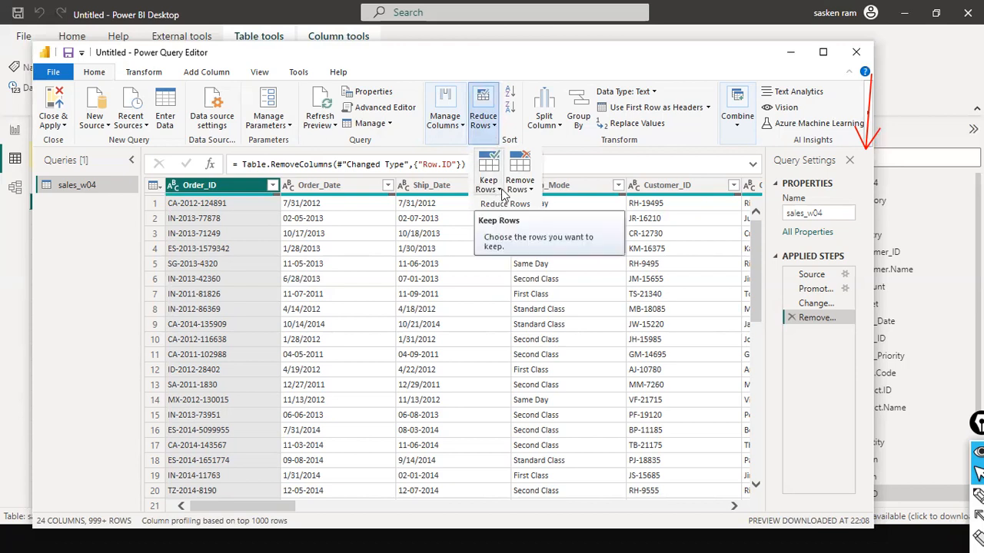
{"action": "left_click", "coordinate": [499, 190]}
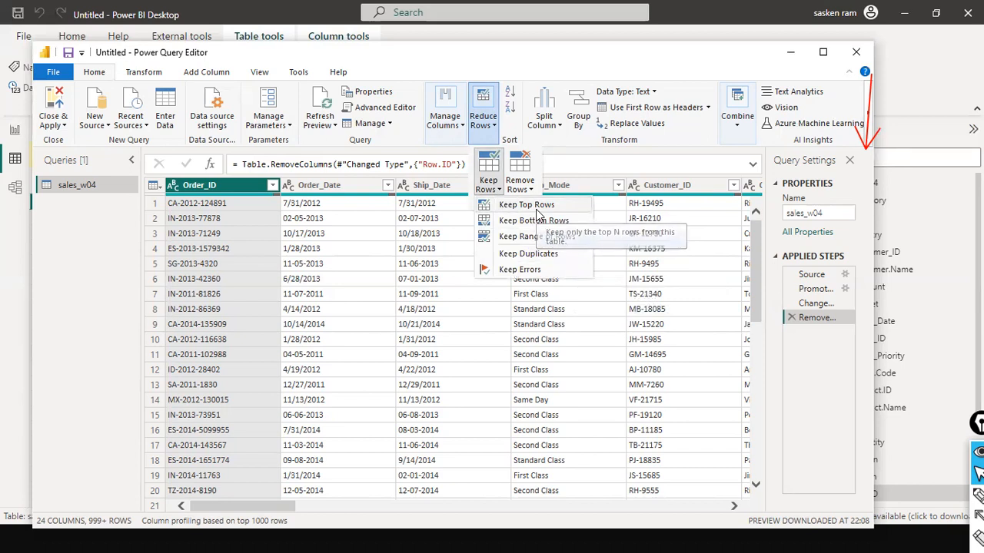
{"action": "left_click", "coordinate": [537, 211]}
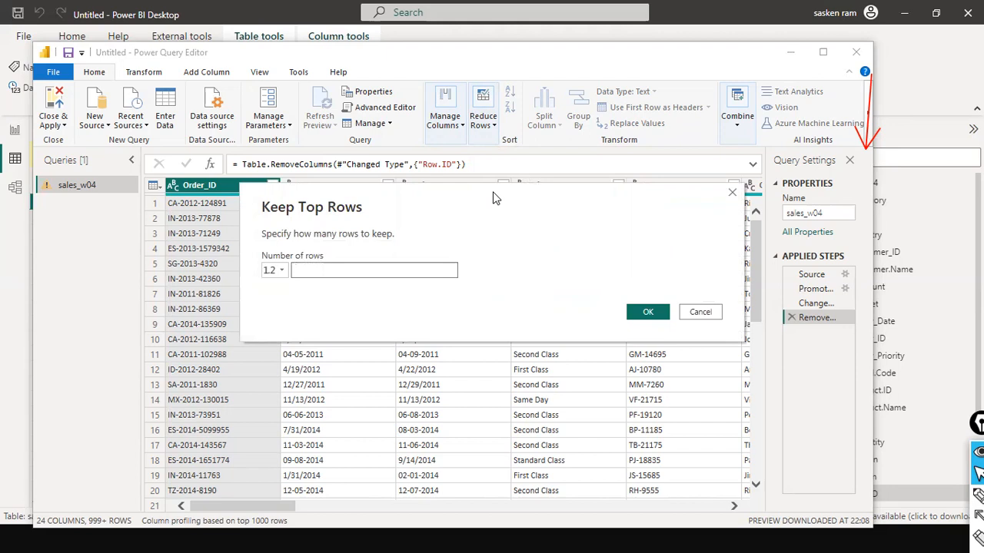
{"action": "type", "text": "10"}
{"action": "left_click", "coordinate": [648, 312]}
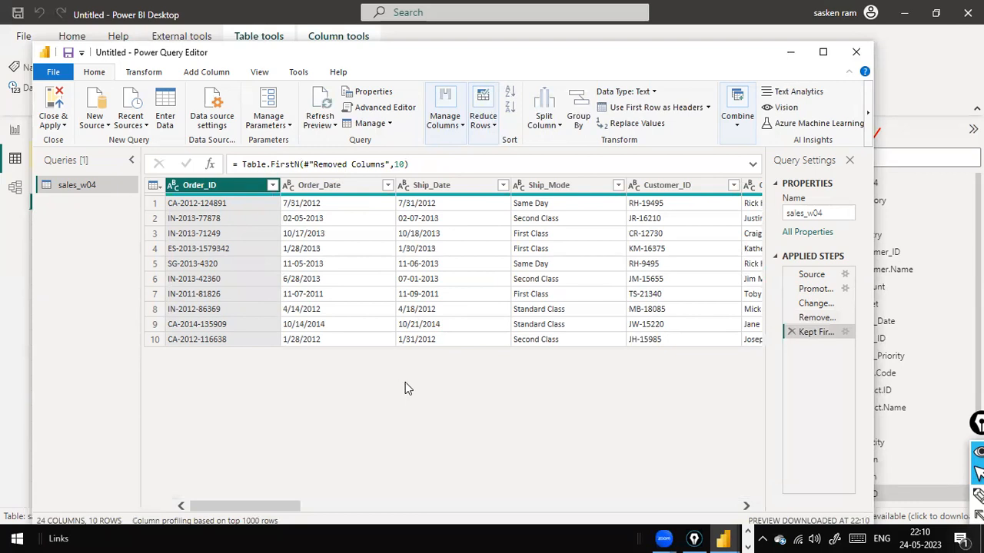
{"action": "left_click_drag", "start_coordinate": [237, 506], "coordinate": [196, 444]}
{"action": "left_click_drag", "start_coordinate": [248, 507], "coordinate": [46, 400]}
{"action": "left_click", "coordinate": [487, 121]}
{"action": "left_click", "coordinate": [501, 411]}
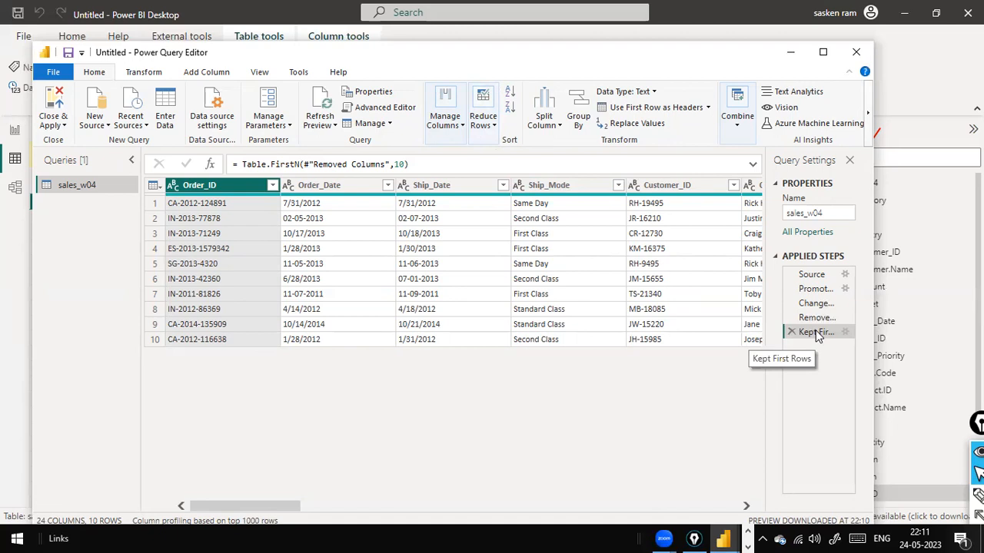
Edit the Table.FirstN formula of the Kept First Rows step to keep 20 rows
{"action": "left_click_drag", "start_coordinate": [460, 164], "coordinate": [122, 176]}
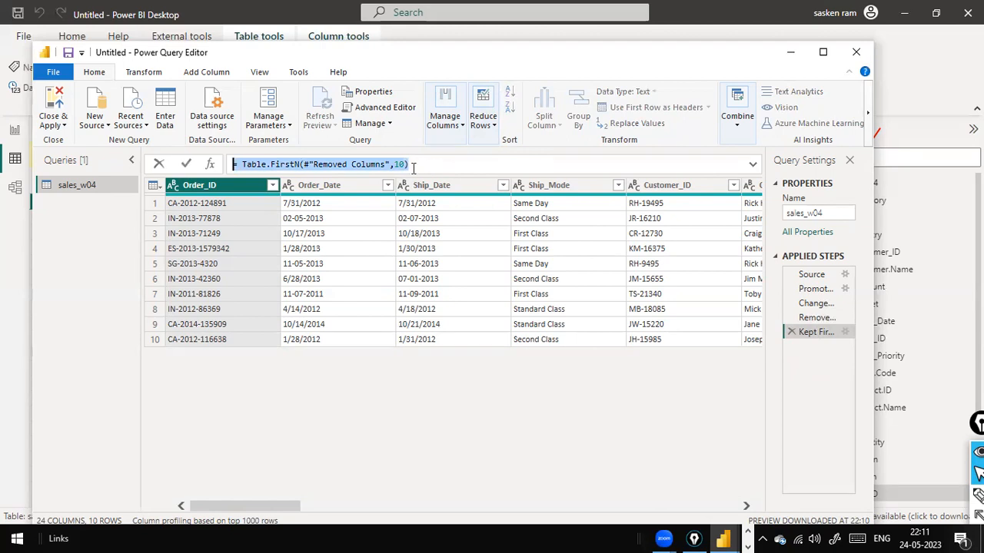
{"action": "left_click", "coordinate": [295, 165]}
{"action": "left_click", "coordinate": [408, 164]}
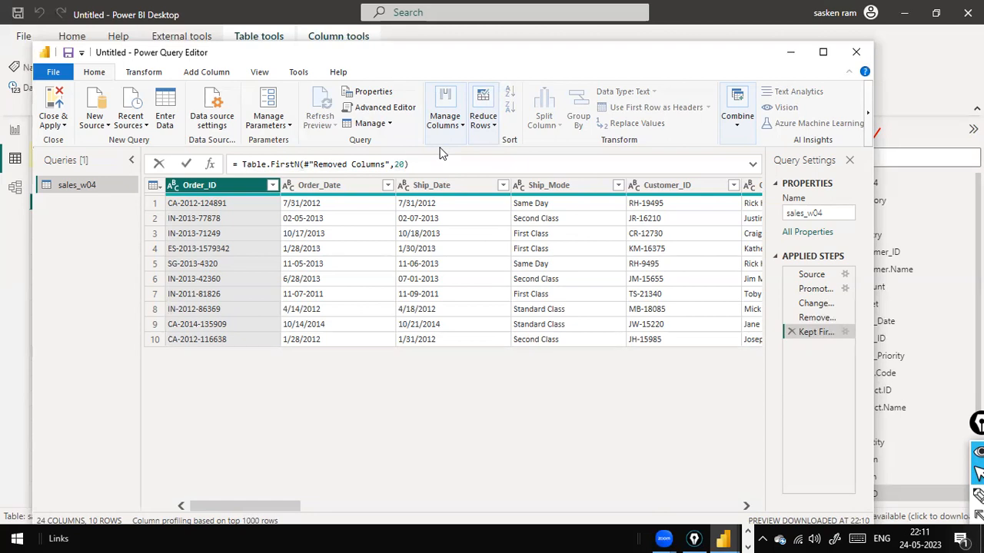
{"action": "key", "text": "End"}
{"action": "key", "text": "Return"}
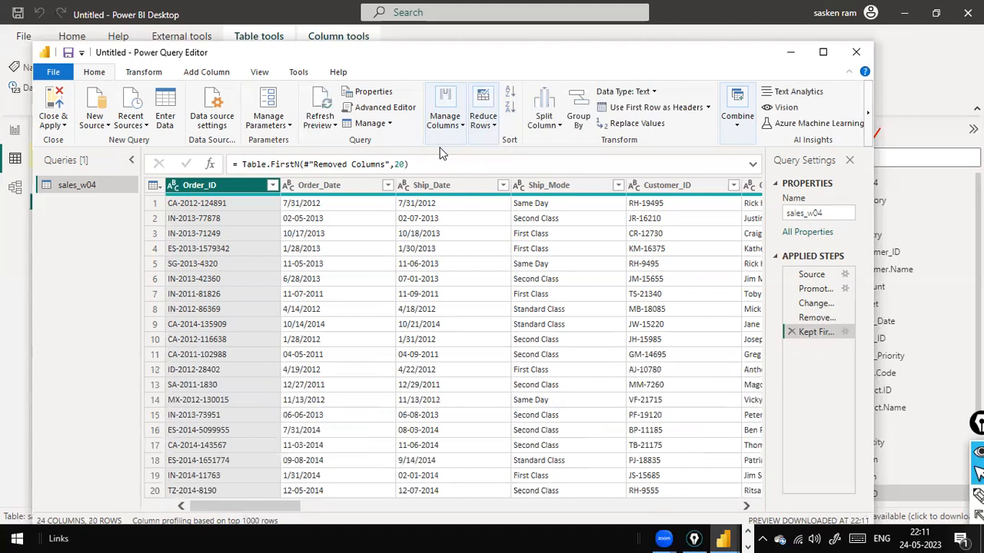
Set the row count in the Table.FirstN formula back to 10
{"action": "left_click", "coordinate": [399, 165]}
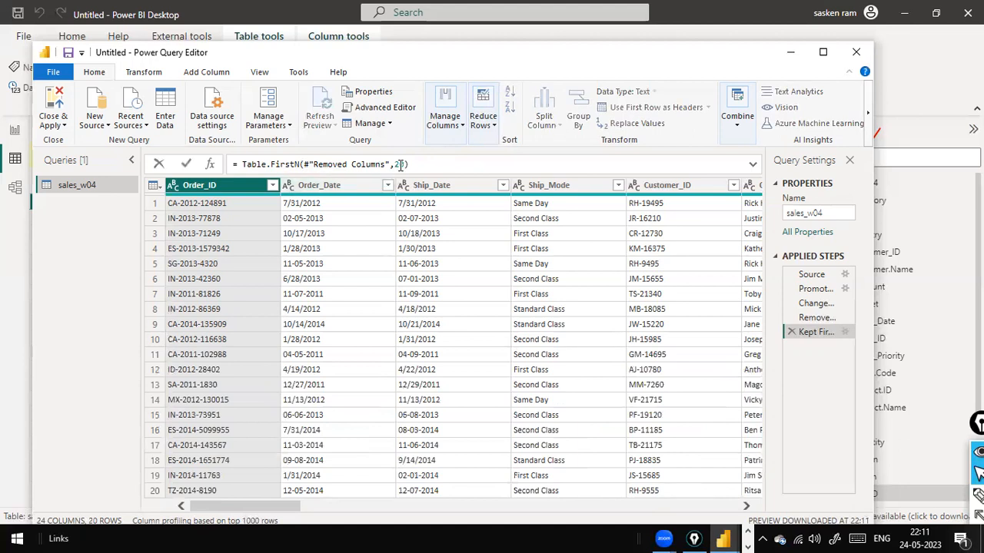
{"action": "type", "text": "1"}
{"action": "key", "text": "Return"}
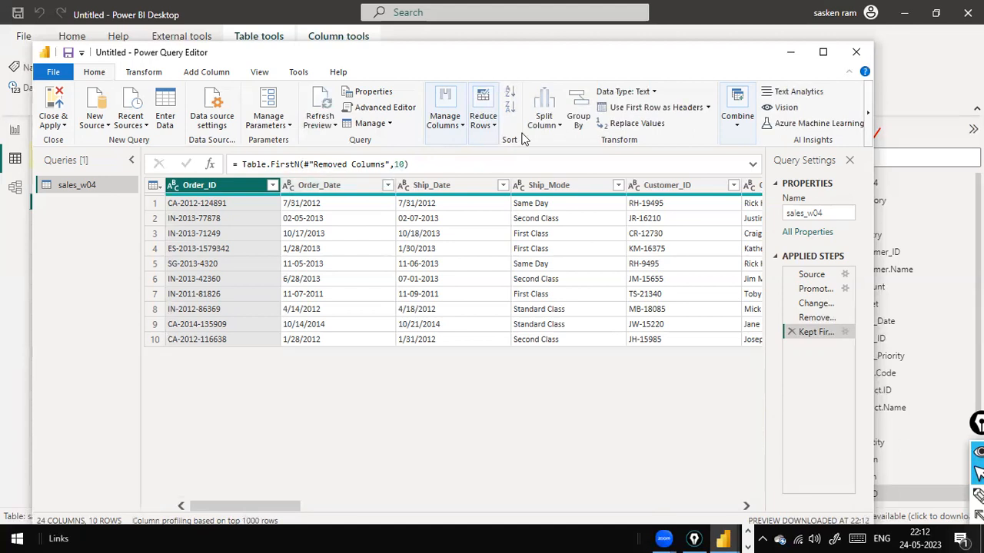
Edit the Kept First Rows step's settings to keep 30 rows and look through the result
{"action": "left_click", "coordinate": [846, 332]}
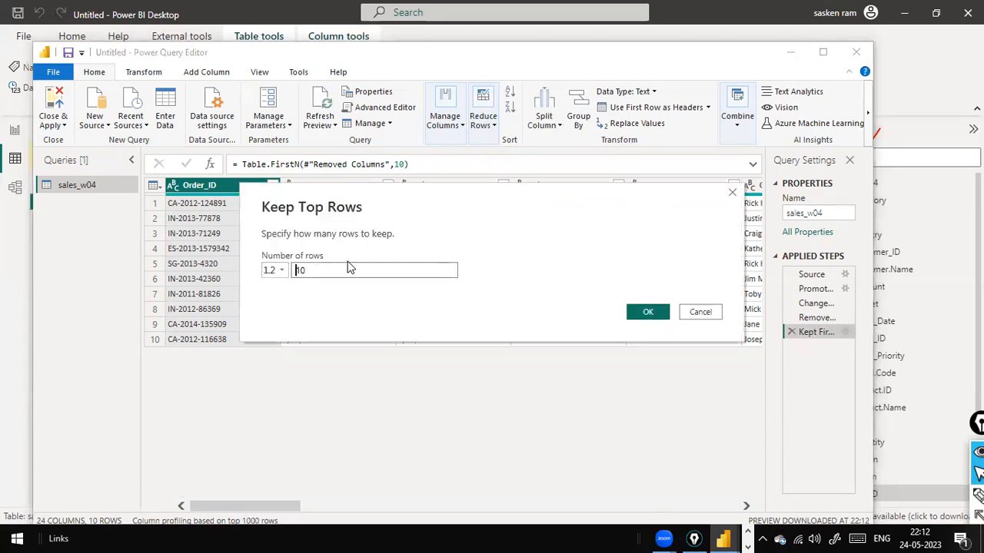
{"action": "left_click_drag", "start_coordinate": [306, 271], "coordinate": [266, 275]}
{"action": "type", "text": "30"}
{"action": "left_click", "coordinate": [665, 312]}
{"action": "scroll", "coordinate": [714, 323], "scroll_direction": "down", "scroll_amount": 3}
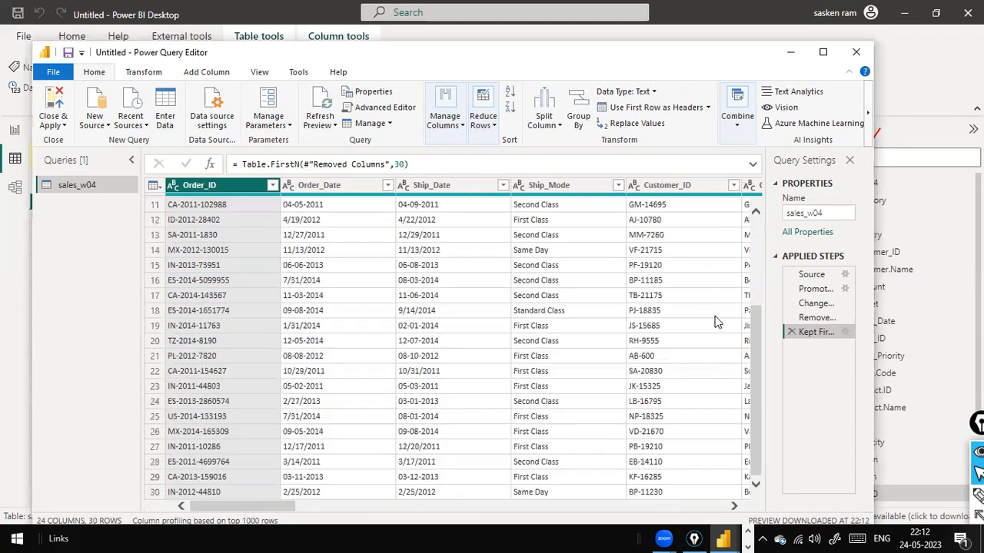
{"action": "scroll", "coordinate": [714, 323], "scroll_direction": "up", "scroll_amount": 3}
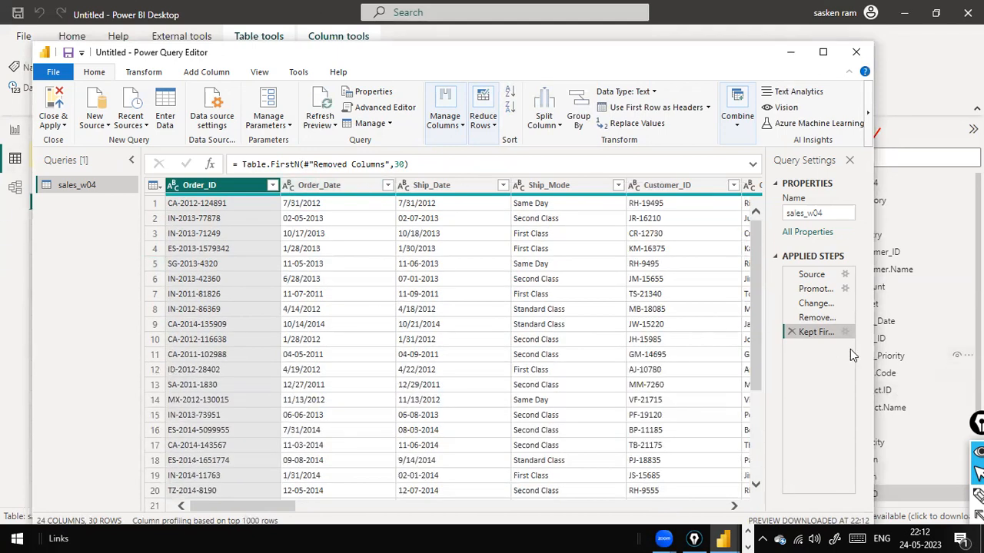
Delete the Kept First Rows step from the sales_w04 query's applied steps
{"action": "left_click", "coordinate": [793, 331]}
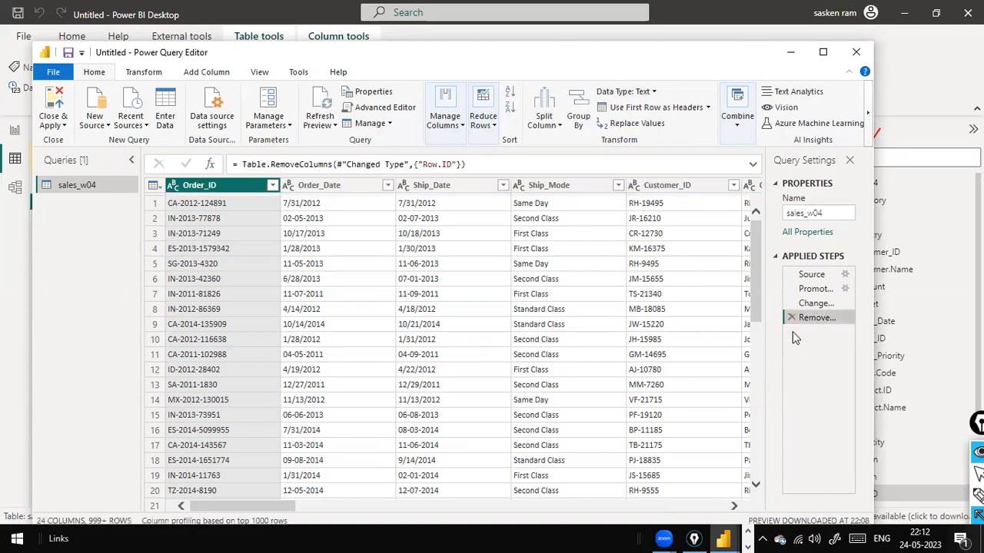
{"action": "scroll", "coordinate": [624, 331], "scroll_direction": "down", "scroll_amount": 14}
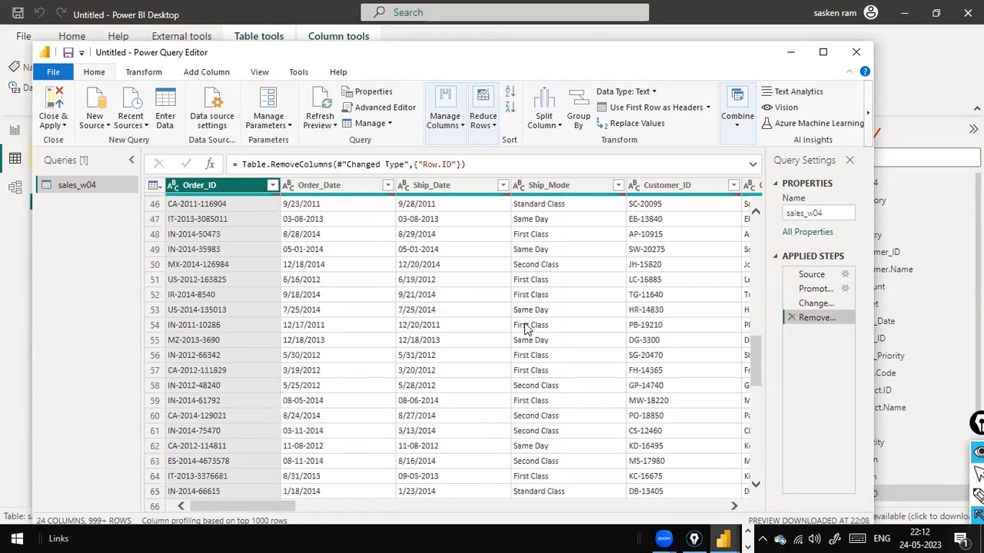
{"action": "scroll", "coordinate": [525, 329], "scroll_direction": "up", "scroll_amount": 14}
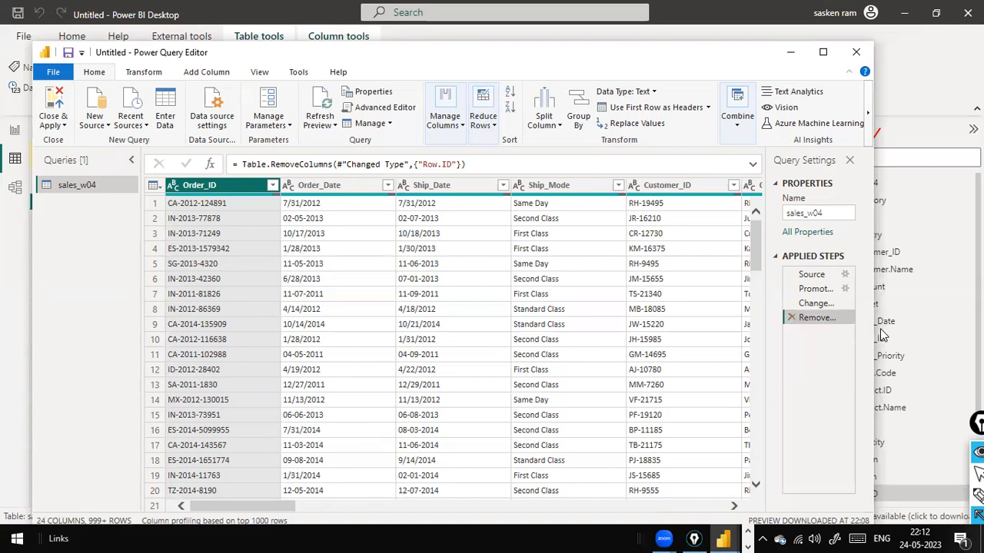
Keep only the bottom 15 rows of the sales_w04 query
{"action": "left_click_drag", "start_coordinate": [976, 422], "coordinate": [952, 316]}
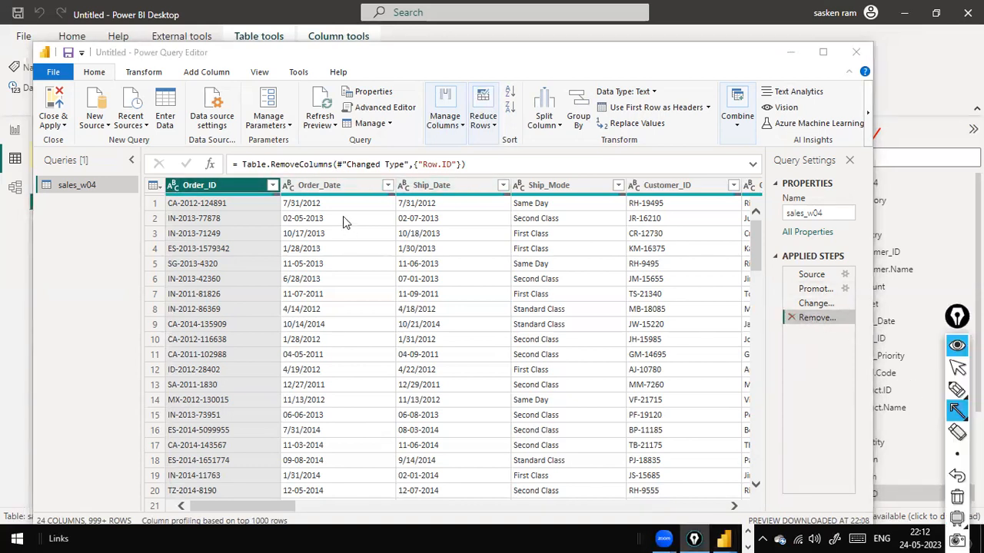
{"action": "left_click", "coordinate": [497, 126]}
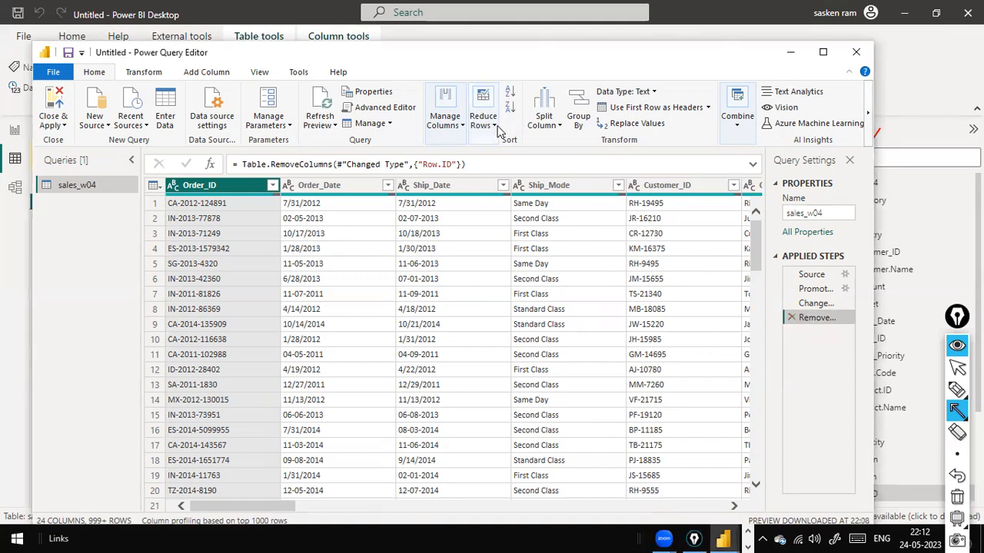
{"action": "left_click", "coordinate": [495, 127]}
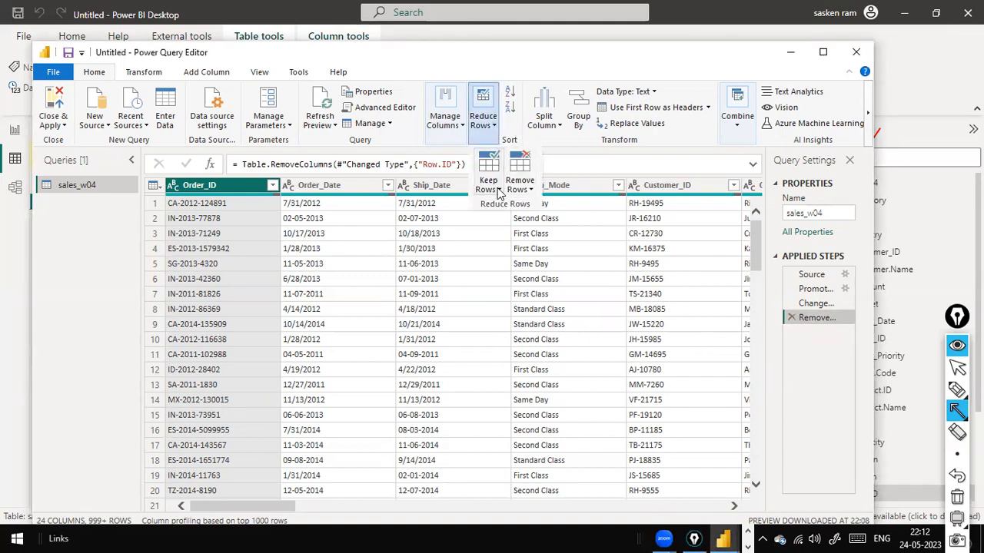
{"action": "left_click", "coordinate": [498, 192]}
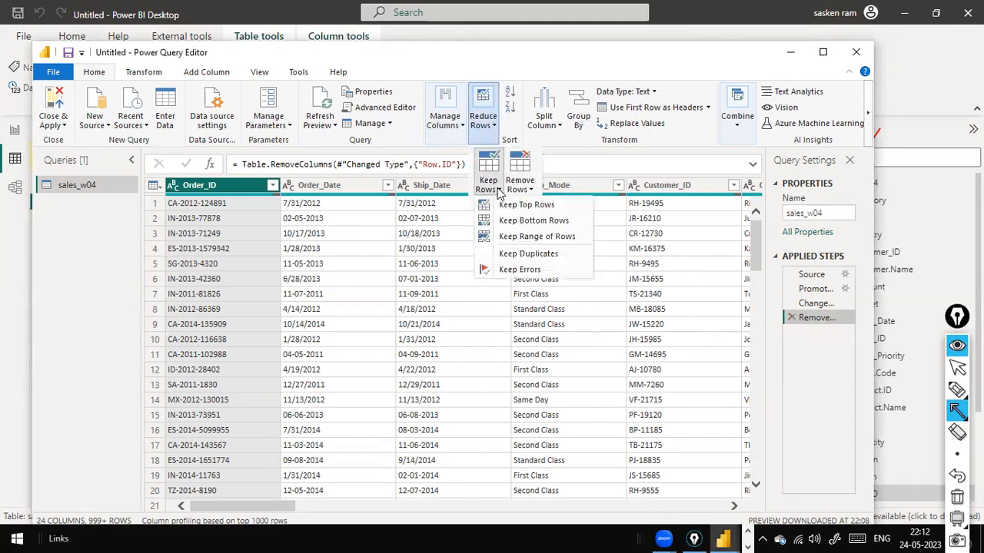
{"action": "left_click", "coordinate": [519, 221]}
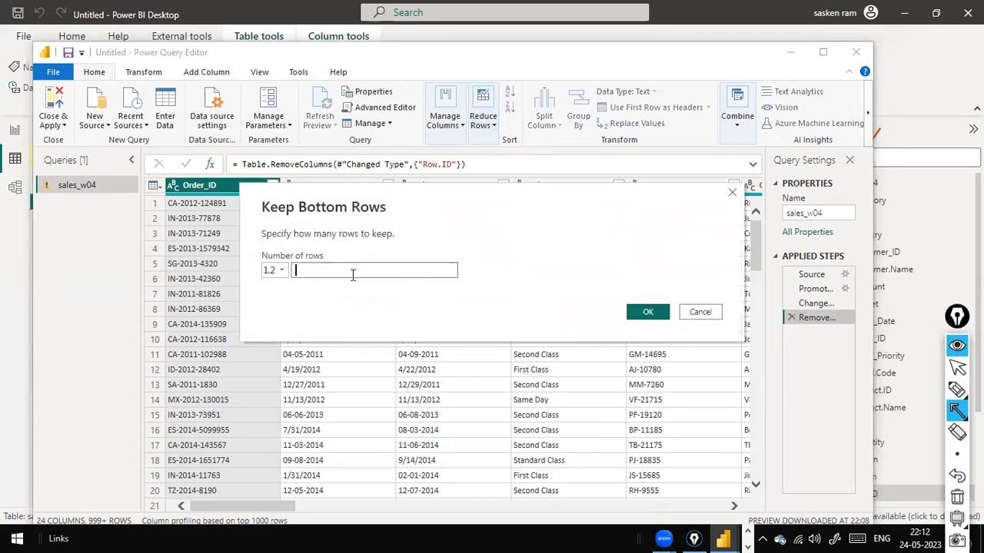
{"action": "type", "text": "15"}
{"action": "left_click", "coordinate": [641, 311]}
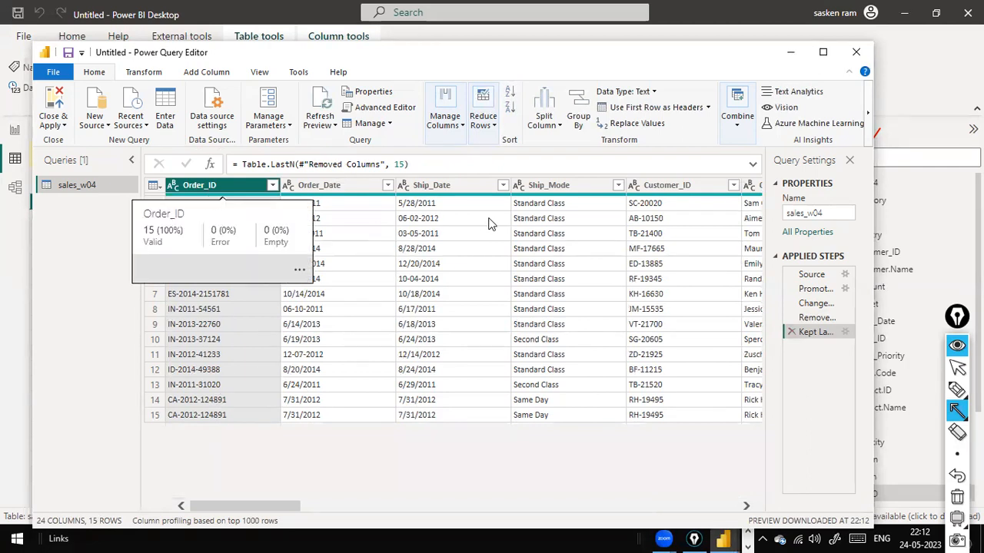
Review the columns of the kept bottom rows and change the Kept Last Rows step's settings to keep 25 rows
{"action": "left_click_drag", "start_coordinate": [275, 505], "coordinate": [191, 495]}
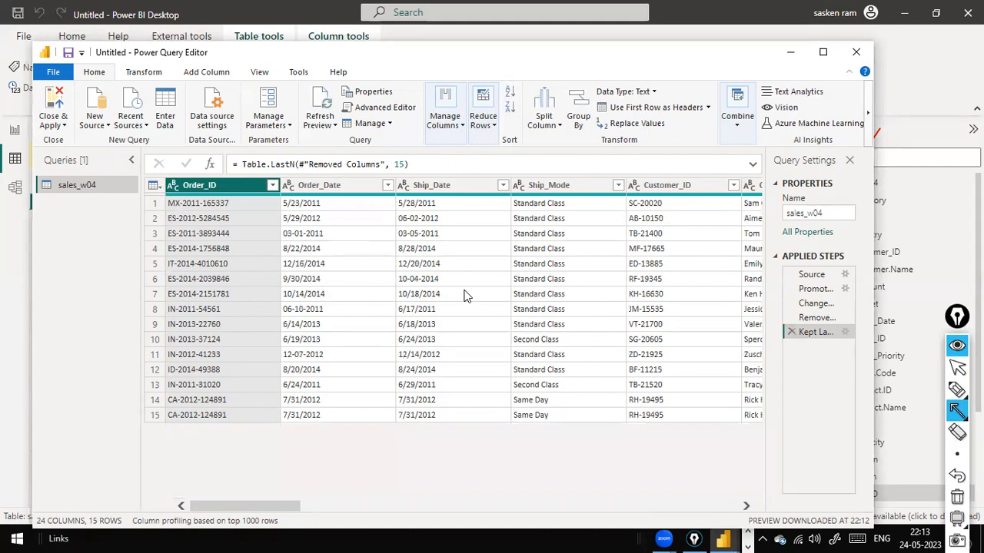
{"action": "left_click_drag", "start_coordinate": [270, 505], "coordinate": [105, 439]}
{"action": "left_click_drag", "start_coordinate": [245, 507], "coordinate": [662, 505]}
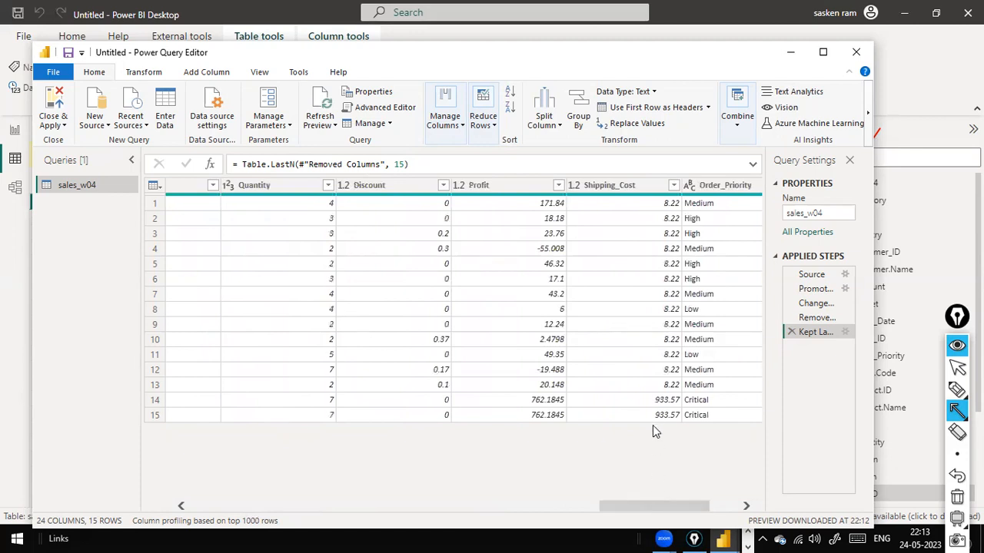
{"action": "left_click_drag", "start_coordinate": [641, 504], "coordinate": [756, 505]}
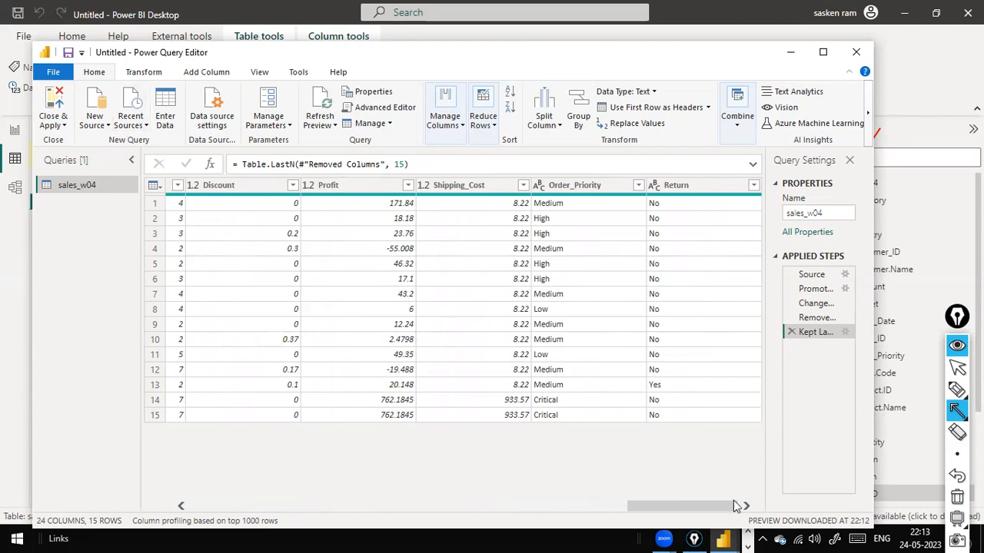
{"action": "left_click_drag", "start_coordinate": [699, 506], "coordinate": [800, 466]}
{"action": "left_click", "coordinate": [844, 331]}
{"action": "left_click_drag", "start_coordinate": [312, 271], "coordinate": [222, 267]}
{"action": "type", "text": "25"}
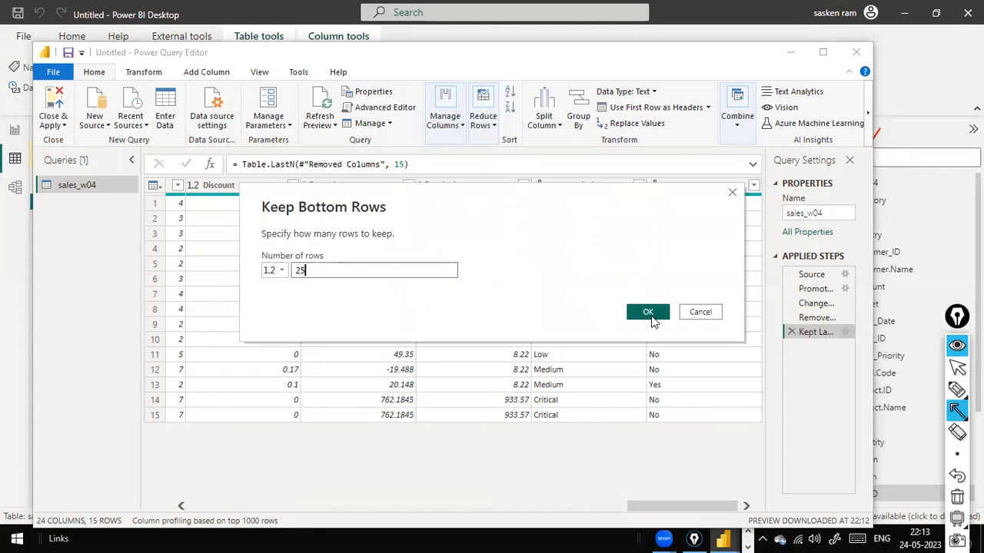
{"action": "left_click", "coordinate": [648, 313]}
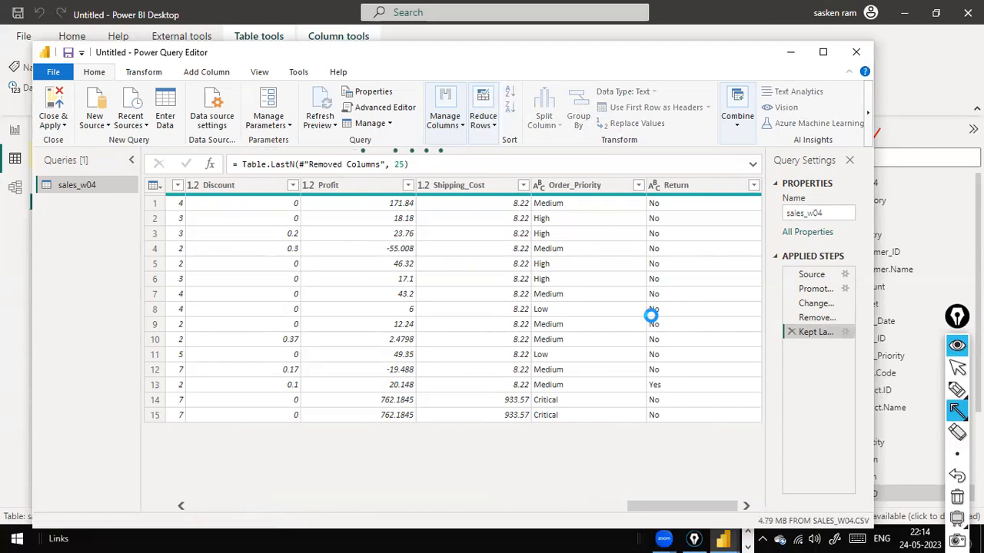
Examine the Sales through Return columns across the kept bottom rows, comparing the first and last records
{"action": "left_click_drag", "start_coordinate": [660, 505], "coordinate": [607, 487]}
{"action": "scroll", "coordinate": [496, 314], "scroll_direction": "down", "scroll_amount": 2}
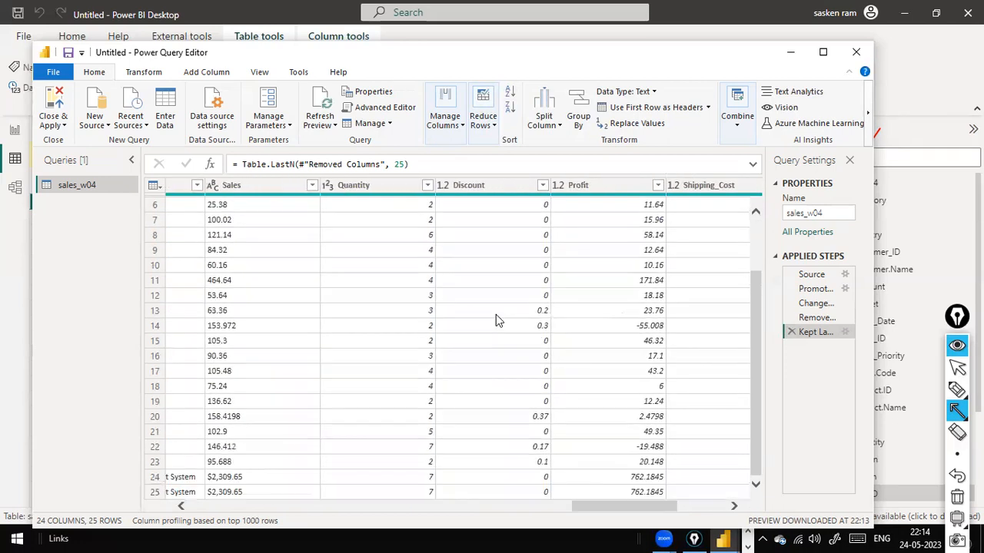
{"action": "left_click_drag", "start_coordinate": [605, 506], "coordinate": [674, 501]}
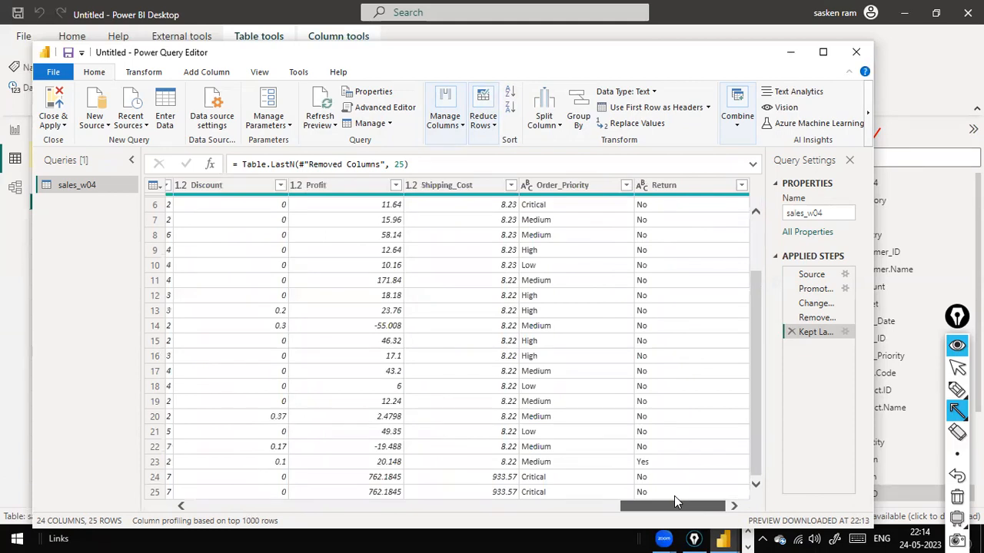
{"action": "scroll", "coordinate": [504, 311], "scroll_direction": "up", "scroll_amount": 2}
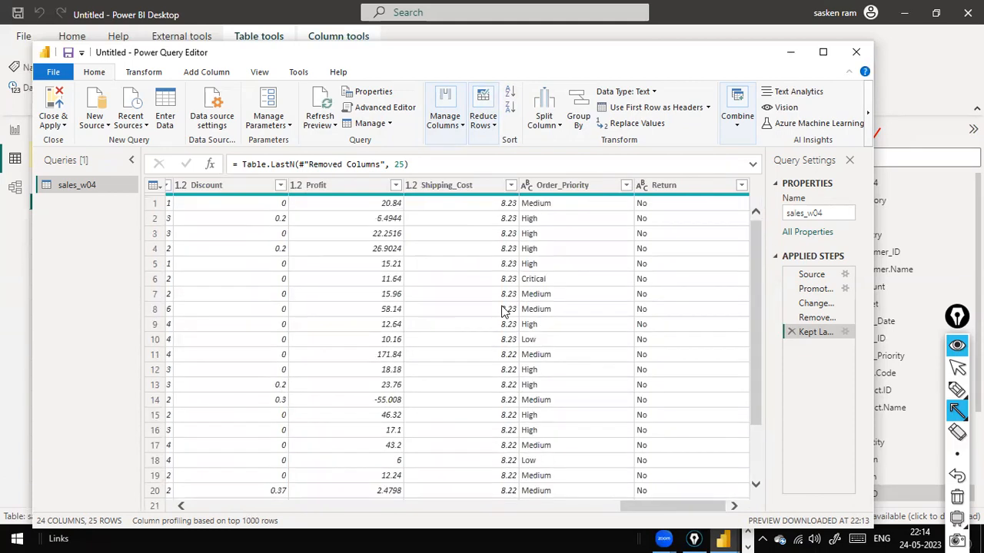
{"action": "scroll", "coordinate": [508, 294], "scroll_direction": "down", "scroll_amount": 2}
{"action": "scroll", "coordinate": [507, 294], "scroll_direction": "down", "scroll_amount": 1}
{"action": "scroll", "coordinate": [496, 330], "scroll_direction": "up", "scroll_amount": 2}
{"action": "scroll", "coordinate": [511, 362], "scroll_direction": "down", "scroll_amount": 2}
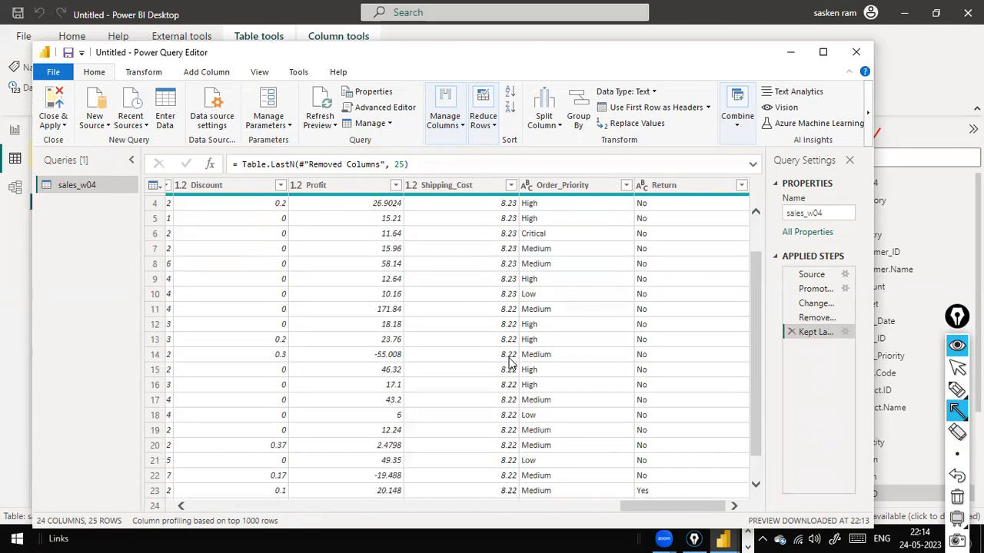
{"action": "scroll", "coordinate": [500, 274], "scroll_direction": "up", "scroll_amount": 2}
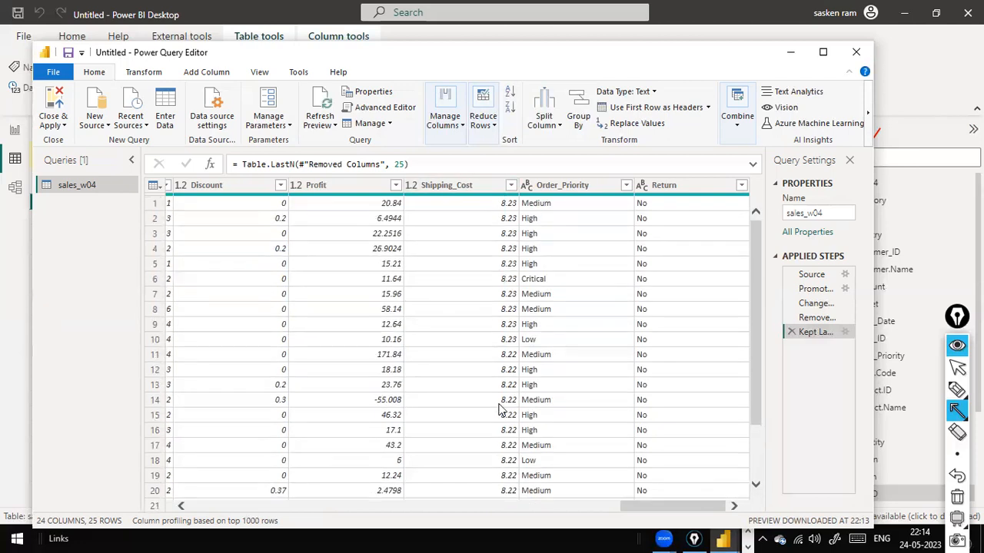
{"action": "scroll", "coordinate": [488, 428], "scroll_direction": "down", "scroll_amount": 2}
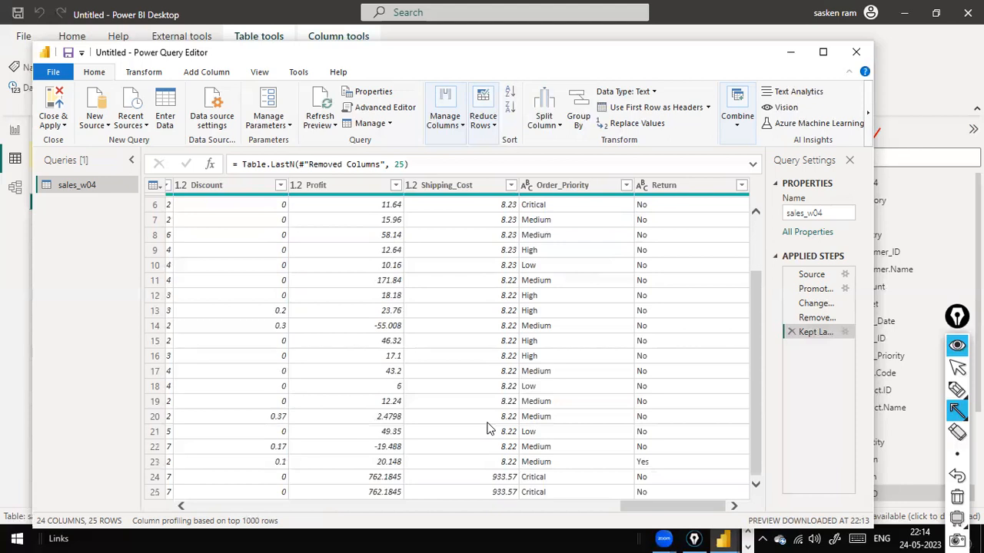
Delete the Kept Last Rows step from the sales_w04 query's applied steps
{"action": "scroll", "coordinate": [488, 428], "scroll_direction": "up", "scroll_amount": 2}
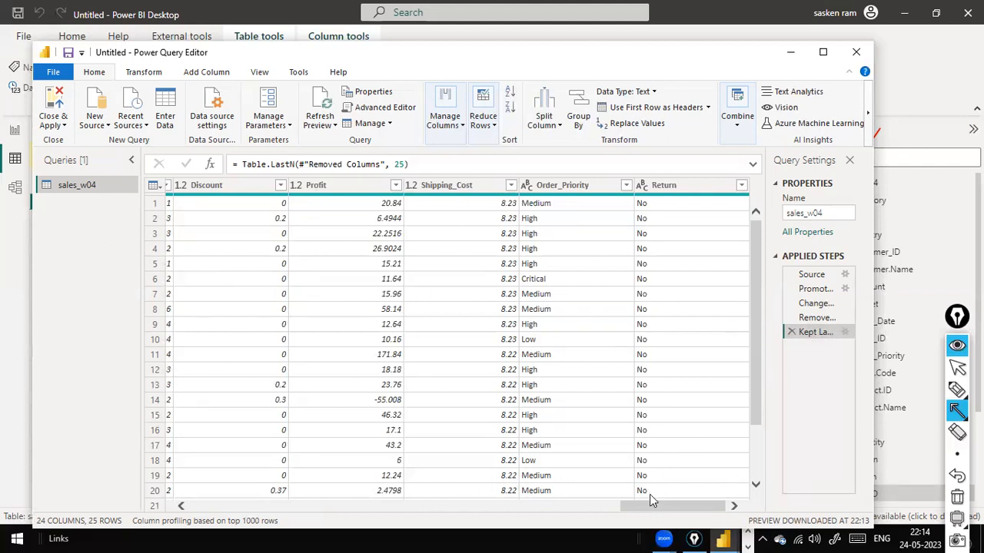
{"action": "left_click_drag", "start_coordinate": [626, 513], "coordinate": [538, 496]}
{"action": "left_click", "coordinate": [793, 335]}
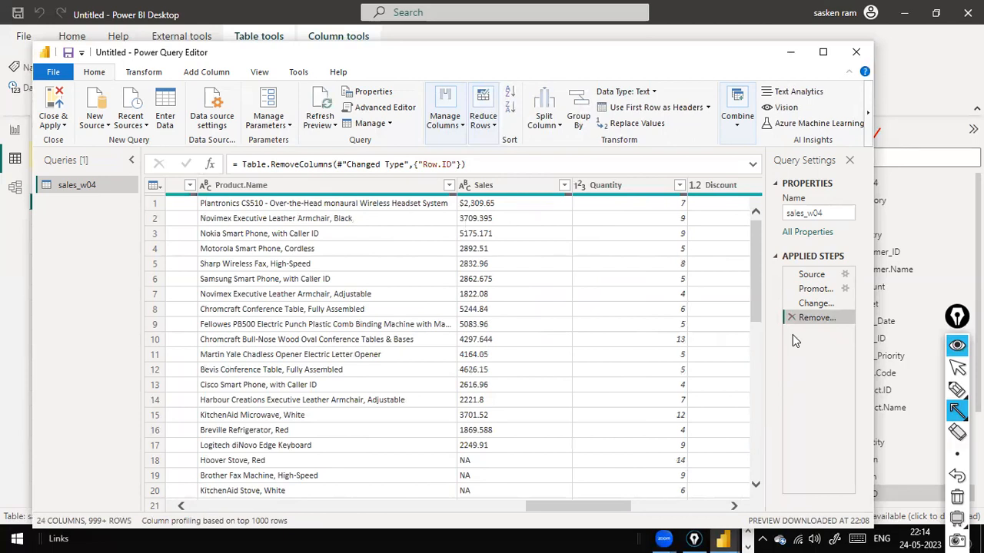
Keep a range of 20 rows in the sales_w04 query, starting at row 11
{"action": "left_click", "coordinate": [492, 129]}
{"action": "left_click", "coordinate": [489, 178]}
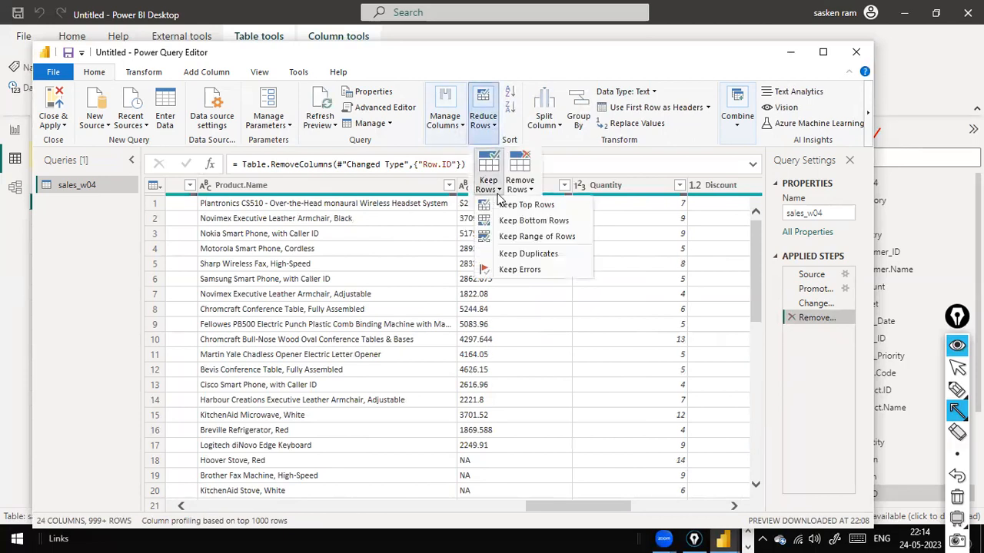
{"action": "left_click", "coordinate": [510, 239]}
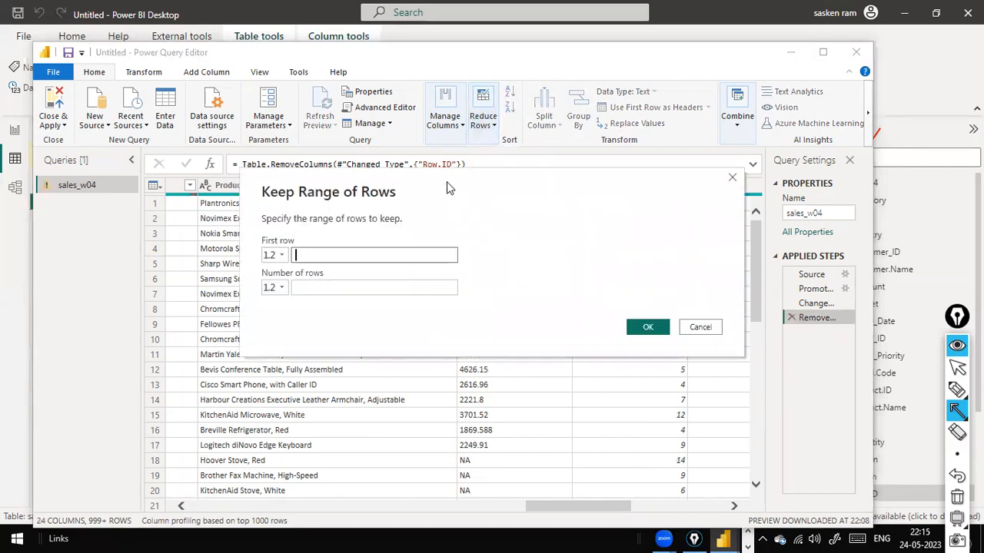
{"action": "left_click_drag", "start_coordinate": [460, 177], "coordinate": [724, 150]}
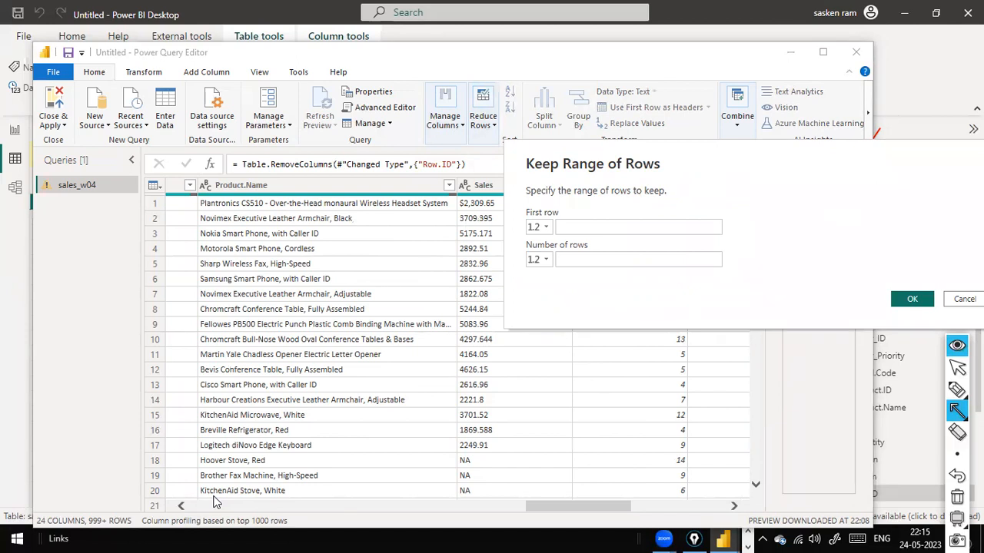
{"action": "left_click", "coordinate": [606, 226]}
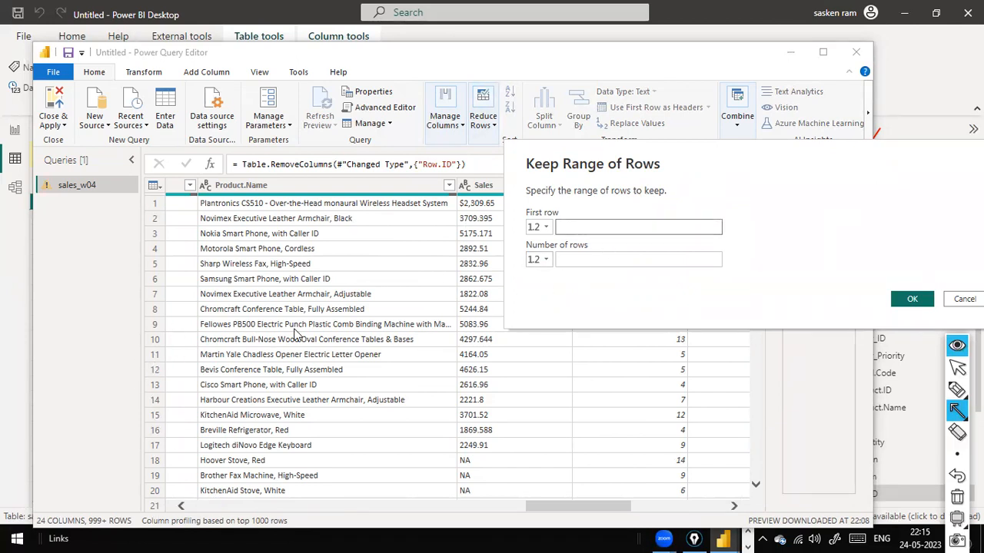
{"action": "type", "text": "11"}
{"action": "left_click", "coordinate": [613, 259]}
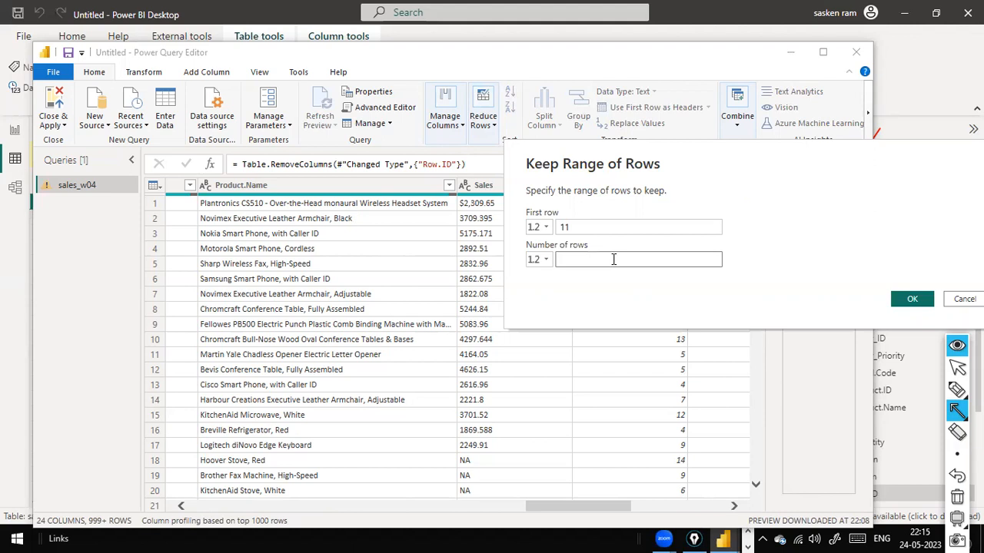
{"action": "type", "text": "20"}
{"action": "left_click", "coordinate": [911, 301]}
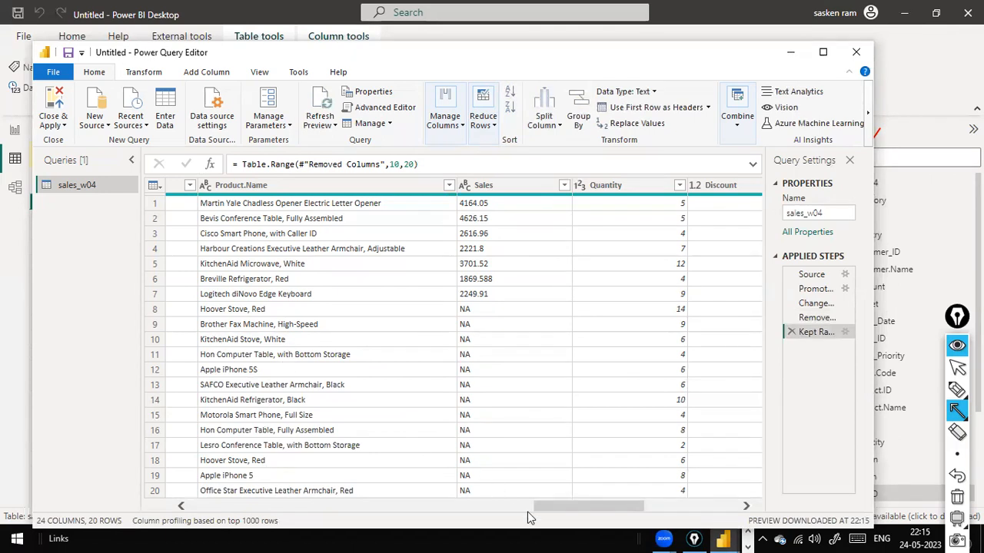
Go back to the Order_ID column and re-enter 20 as the row count in the Kept Range of Rows formula
{"action": "left_click_drag", "start_coordinate": [577, 507], "coordinate": [0, 434]}
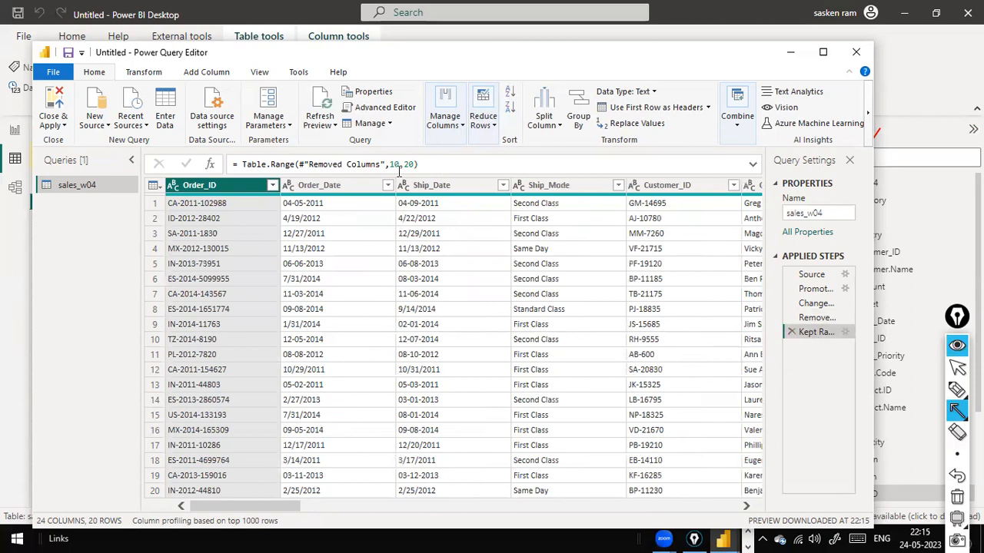
{"action": "left_click_drag", "start_coordinate": [403, 163], "coordinate": [417, 164]}
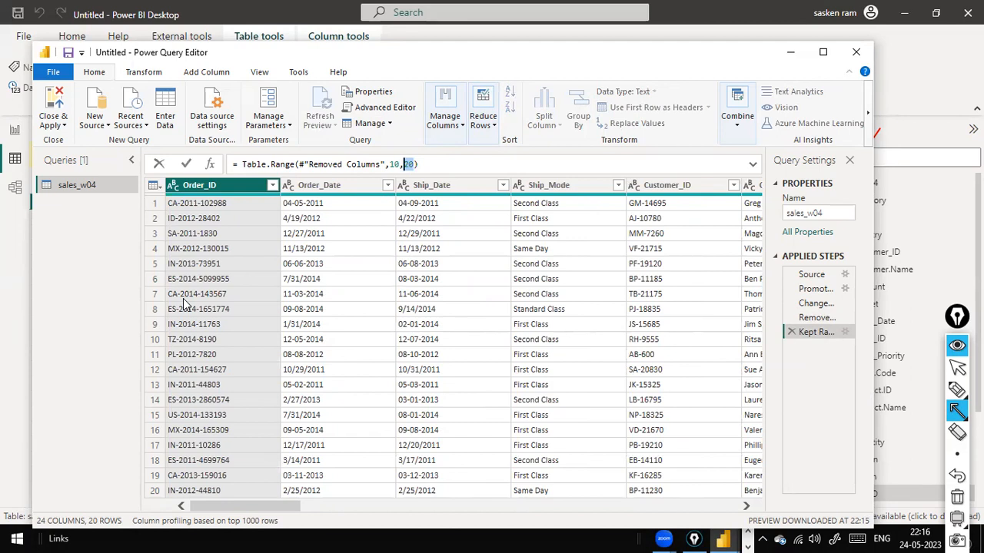
{"action": "type", "text": "2"}
{"action": "type", "text": "0"}
{"action": "key", "text": "Return"}
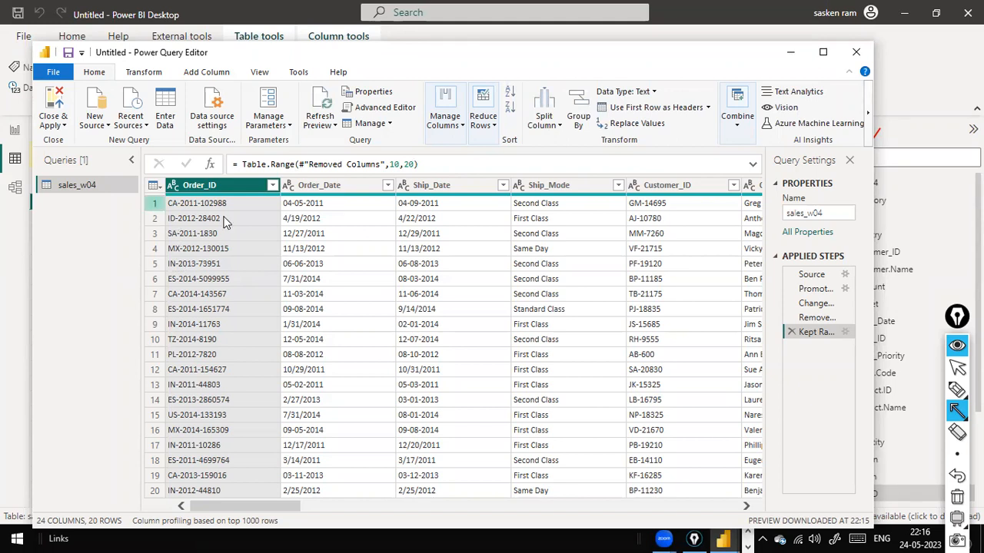
{"action": "left_click", "coordinate": [394, 167]}
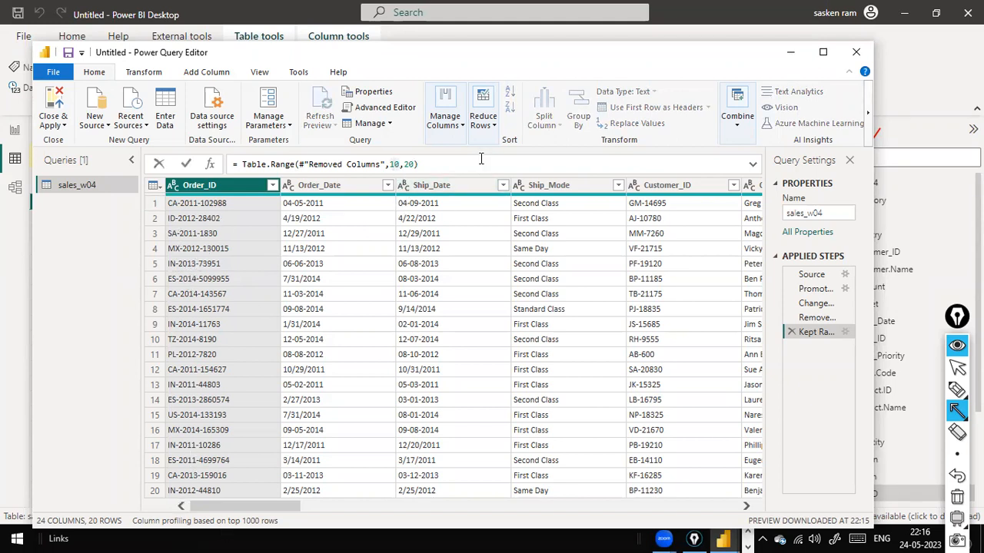
{"action": "left_click", "coordinate": [492, 123]}
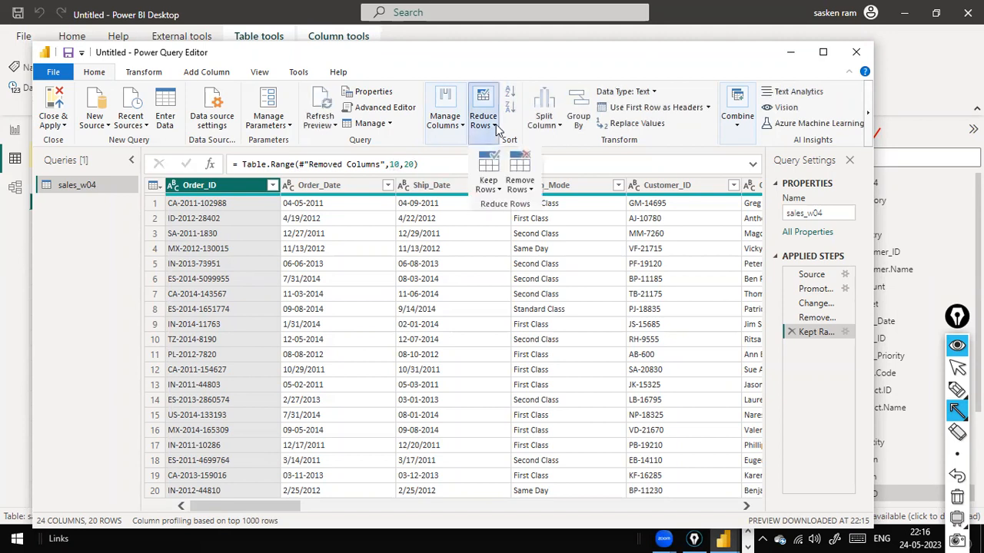
{"action": "left_click", "coordinate": [492, 185]}
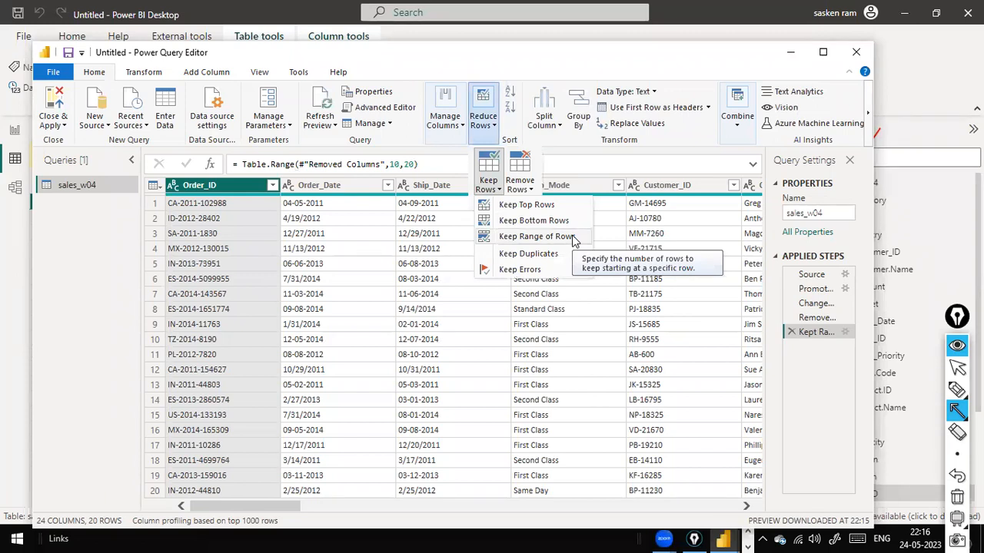
{"action": "left_click", "coordinate": [791, 333]}
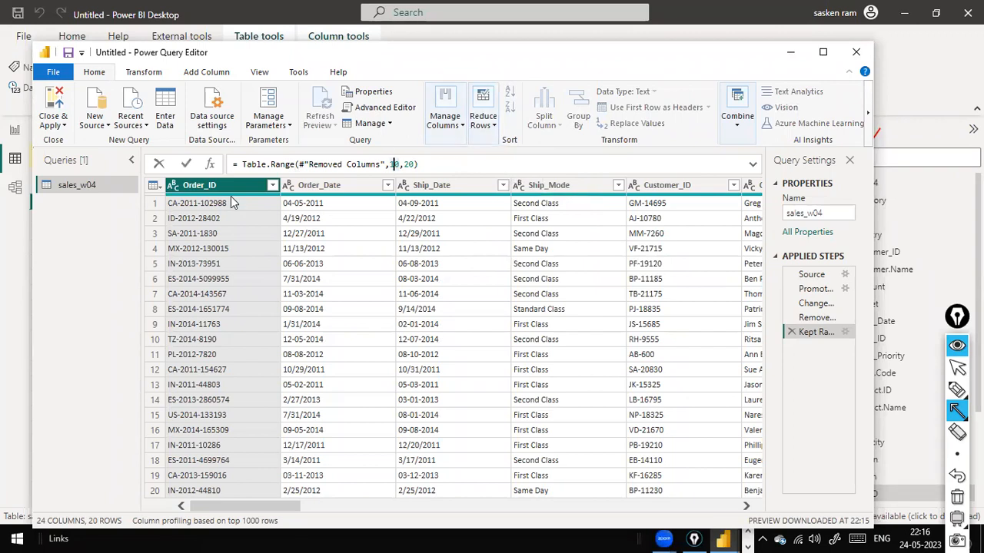
{"action": "left_click", "coordinate": [493, 125]}
{"action": "left_click", "coordinate": [497, 189]}
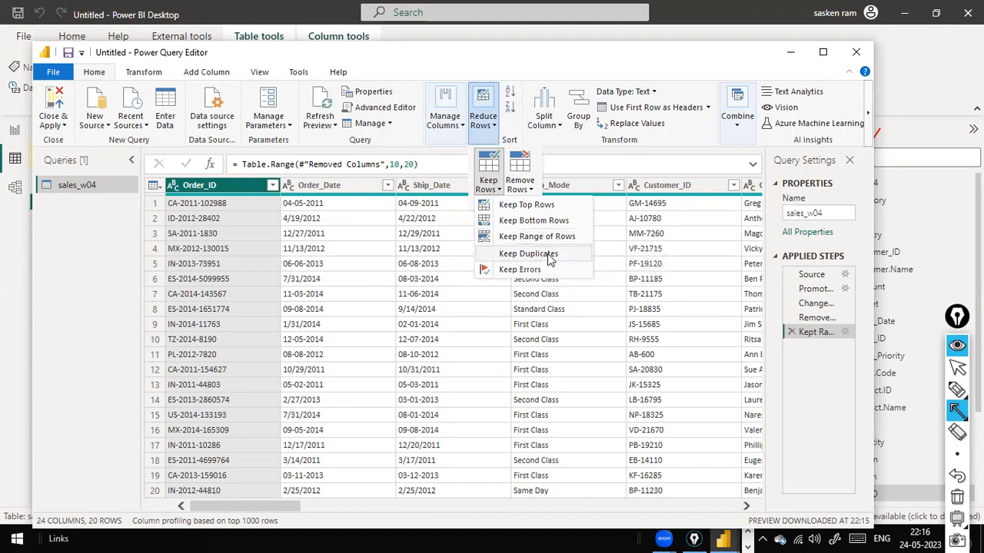
Delete the Kept Range of Rows step from the sales_w04 query's applied steps
{"action": "left_click", "coordinate": [826, 362]}
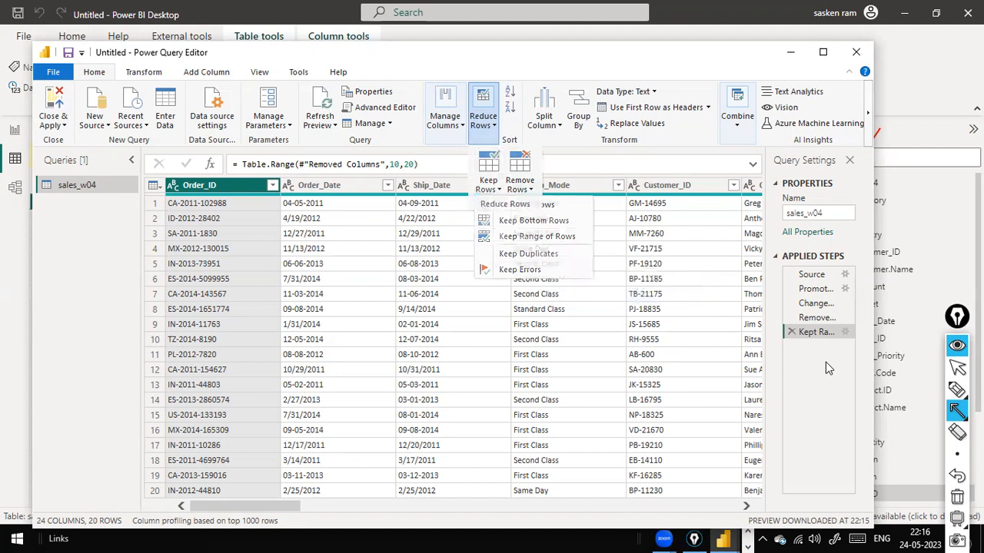
{"action": "left_click", "coordinate": [791, 333]}
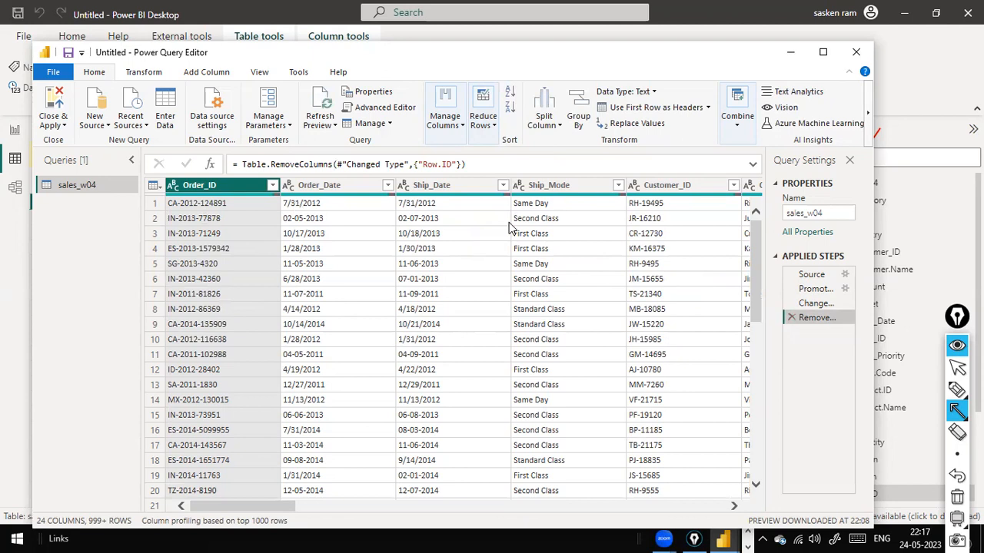
Select all columns of the sales_w04 query and keep only the rows duplicated across them
{"action": "left_click", "coordinate": [487, 131]}
{"action": "left_click", "coordinate": [493, 187]}
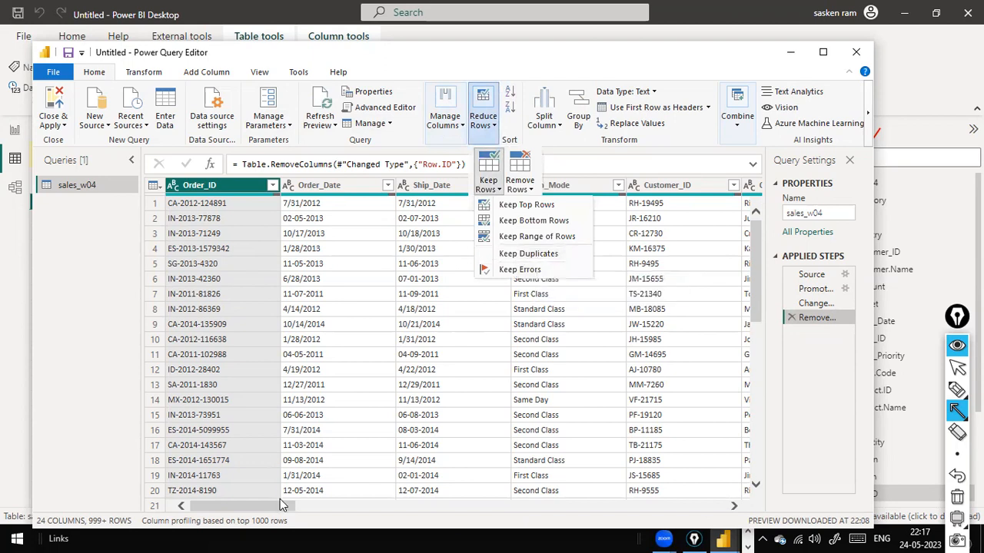
{"action": "left_click", "coordinate": [261, 515]}
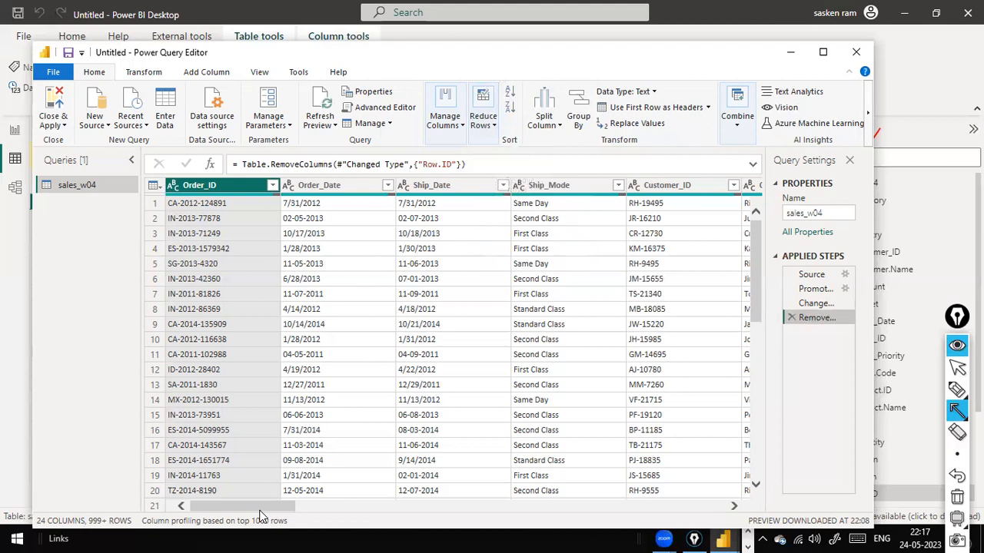
{"action": "left_click_drag", "start_coordinate": [299, 504], "coordinate": [684, 495]}
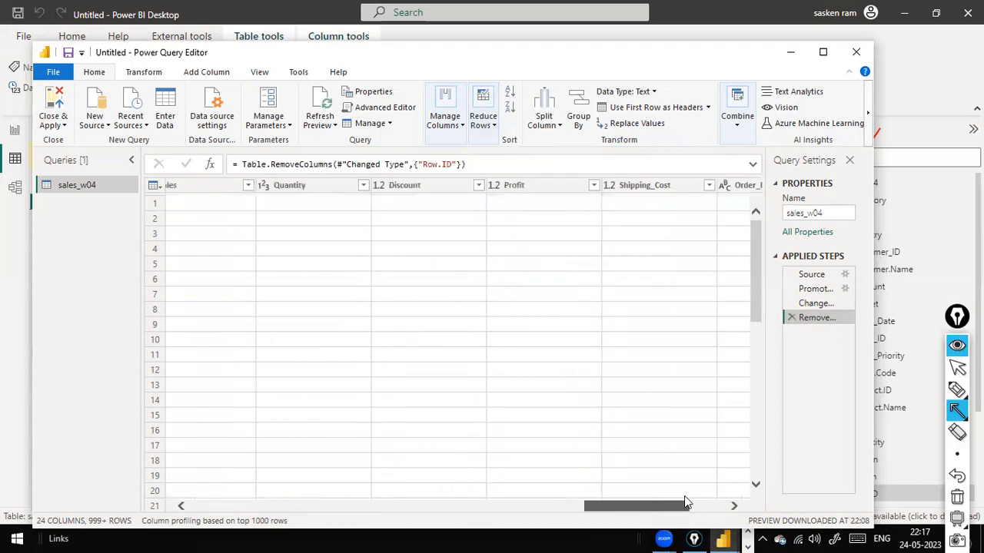
{"action": "left_click_drag", "start_coordinate": [425, 485], "coordinate": [82, 468]}
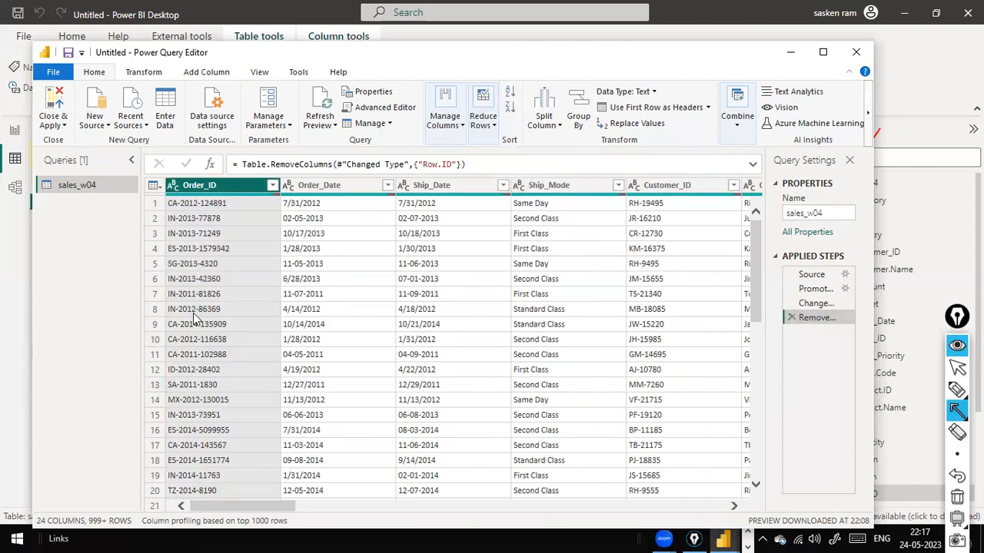
{"action": "key", "text": "ctrl+a"}
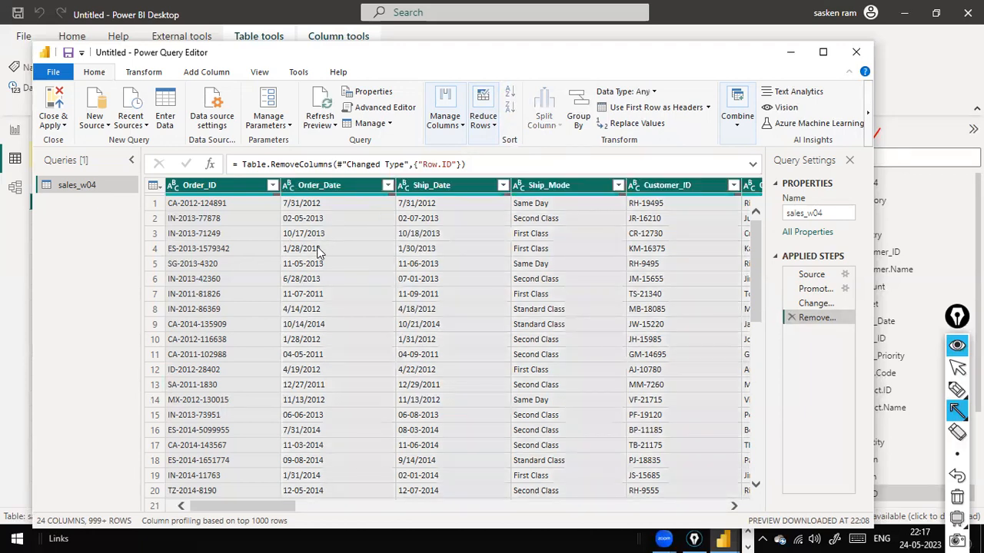
{"action": "left_click_drag", "start_coordinate": [267, 506], "coordinate": [194, 491]}
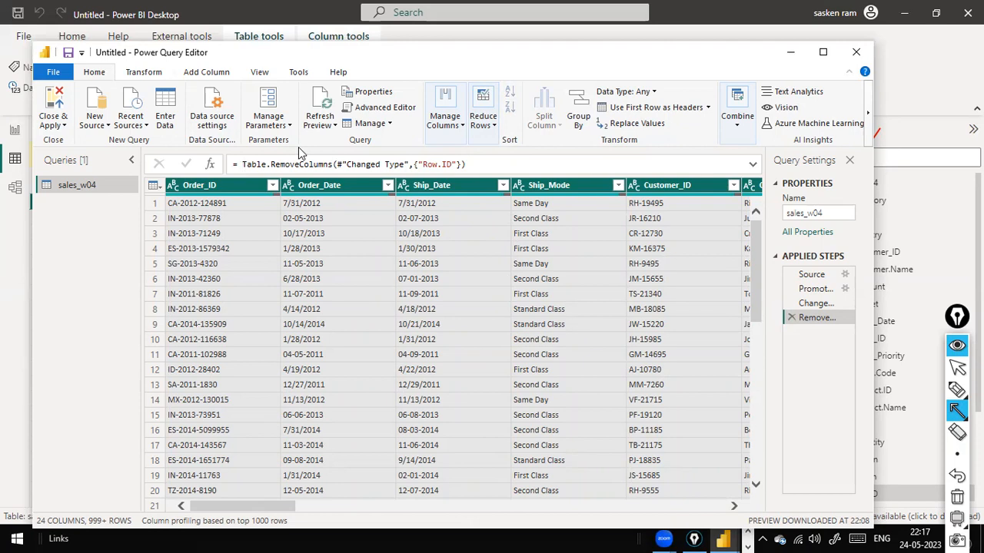
{"action": "left_click", "coordinate": [492, 123]}
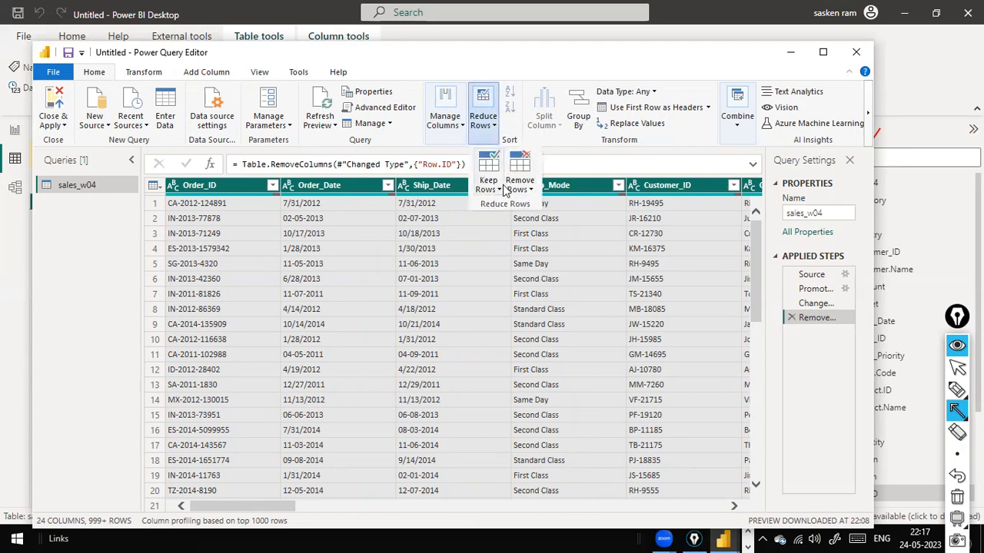
{"action": "left_click", "coordinate": [499, 189]}
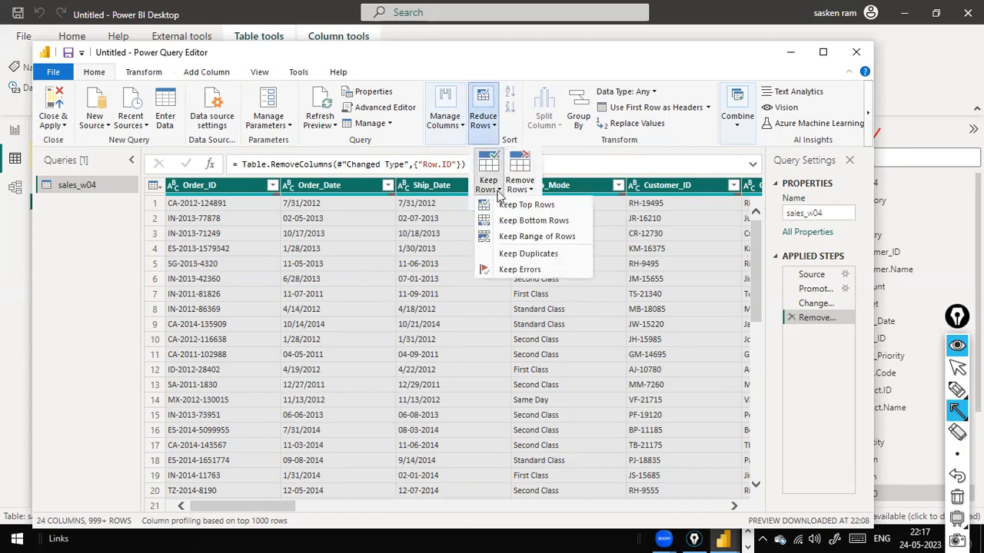
{"action": "left_click", "coordinate": [520, 253]}
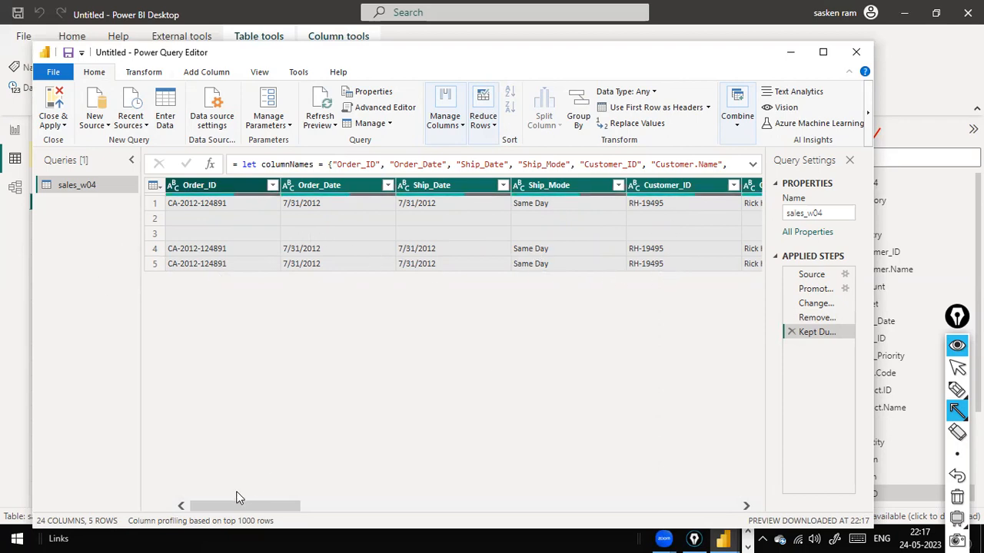
{"action": "left_click_drag", "start_coordinate": [248, 509], "coordinate": [163, 472]}
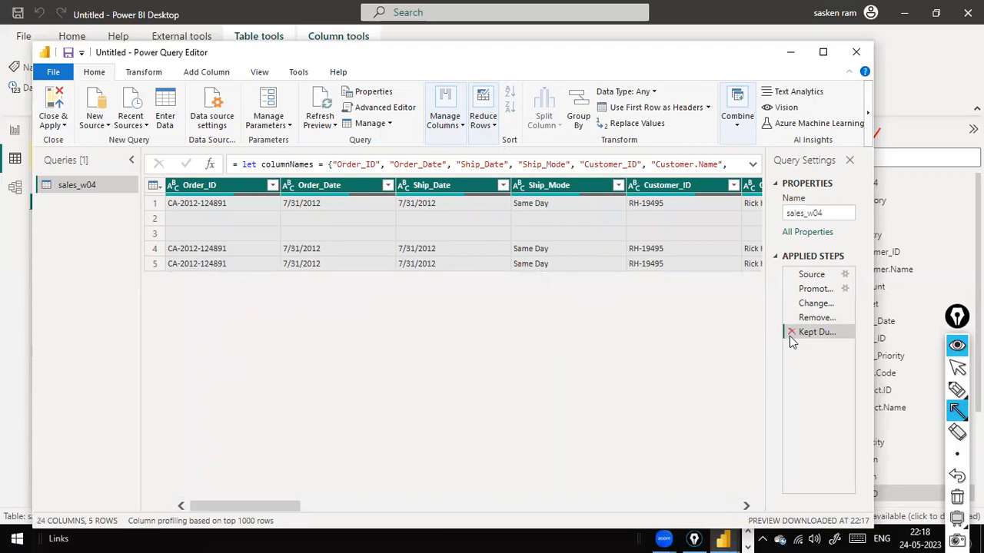
Apply Keep Duplicates a second time to the already filtered duplicate rows
{"action": "left_click", "coordinate": [490, 122]}
{"action": "left_click", "coordinate": [595, 303]}
{"action": "left_click", "coordinate": [493, 127]}
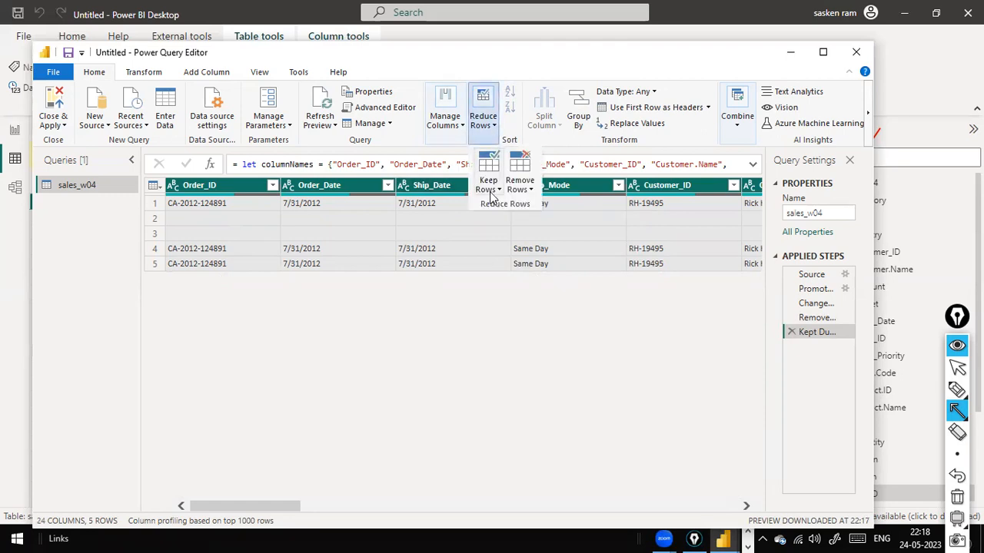
{"action": "left_click", "coordinate": [490, 185]}
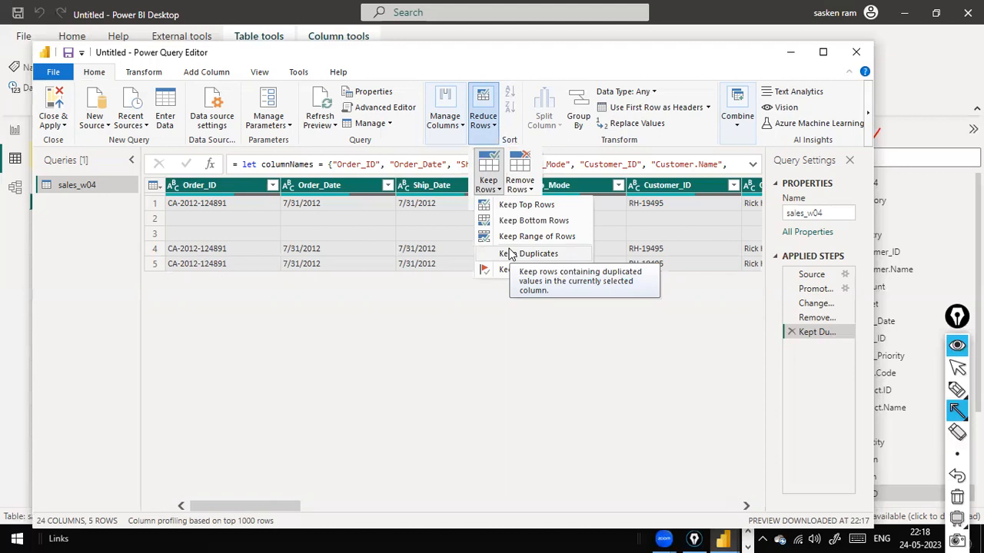
{"action": "left_click", "coordinate": [563, 258]}
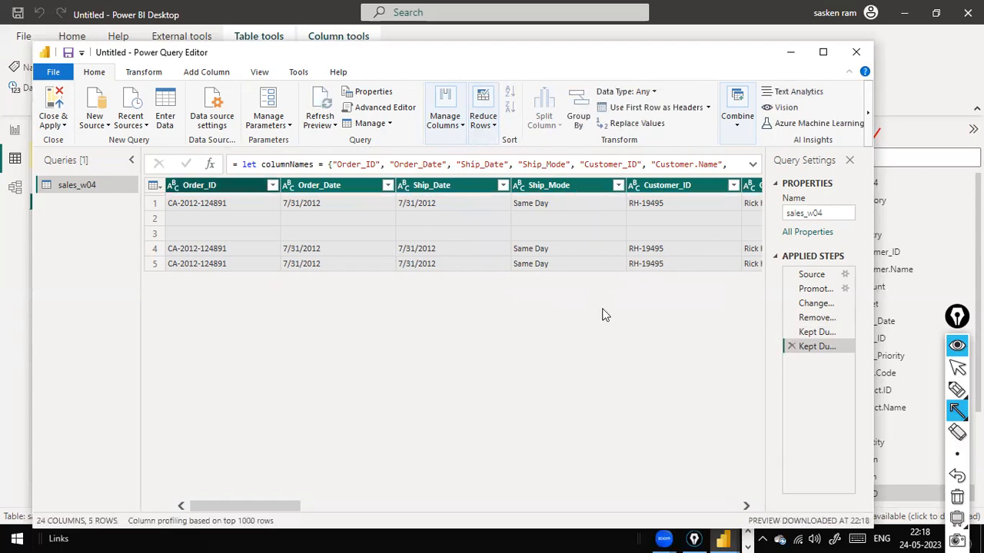
Delete both Kept Duplicates steps from the sales_w04 query's applied steps
{"action": "left_click", "coordinate": [794, 348]}
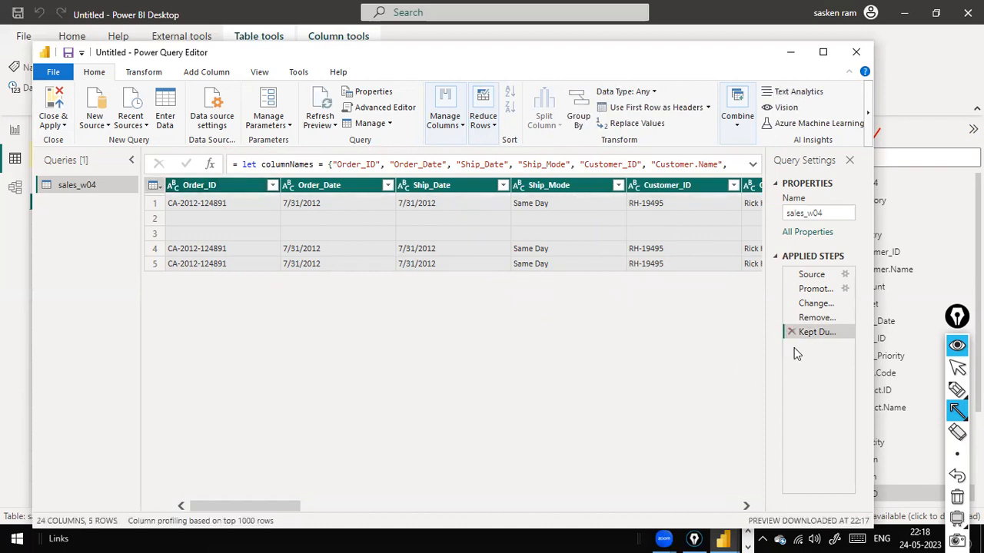
{"action": "left_click", "coordinate": [791, 332]}
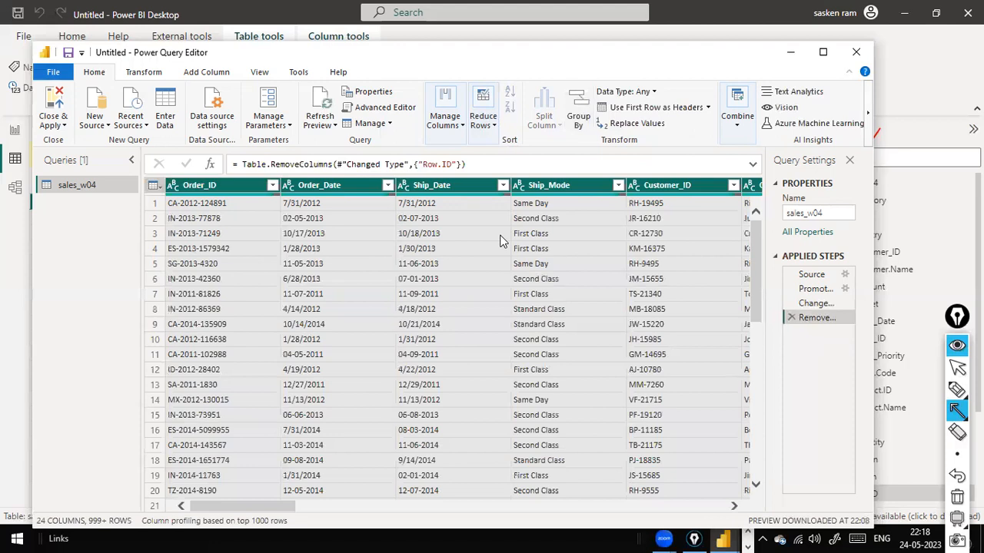
Try keeping only the rows with errors across all selected columns, and delete the Kept Errors step
{"action": "left_click", "coordinate": [494, 129]}
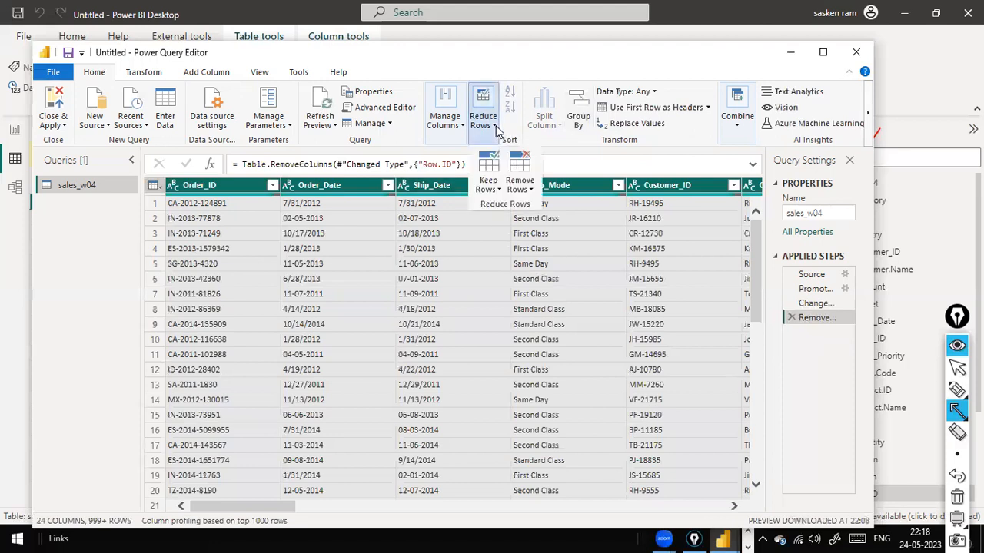
{"action": "left_click", "coordinate": [498, 189]}
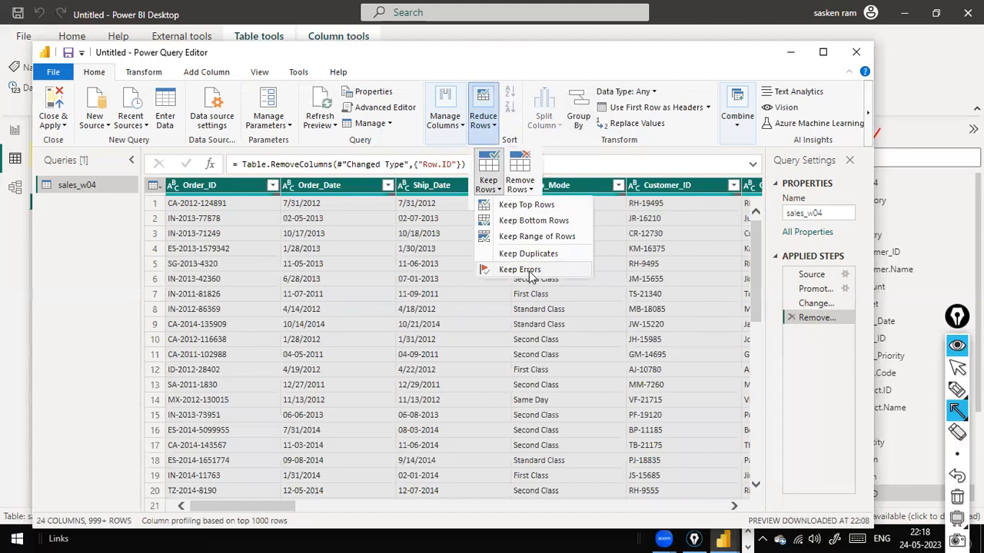
{"action": "left_click", "coordinate": [529, 270]}
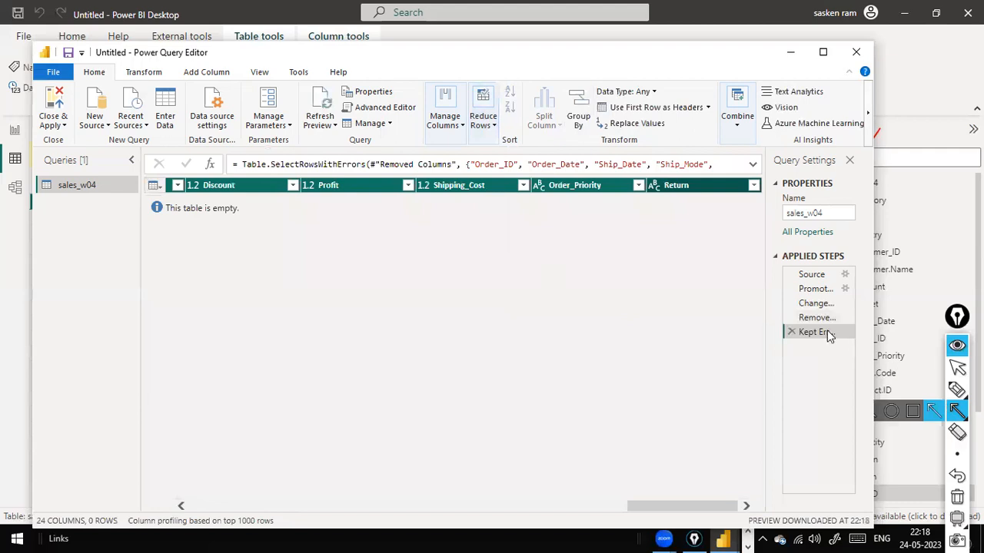
{"action": "left_click", "coordinate": [791, 332]}
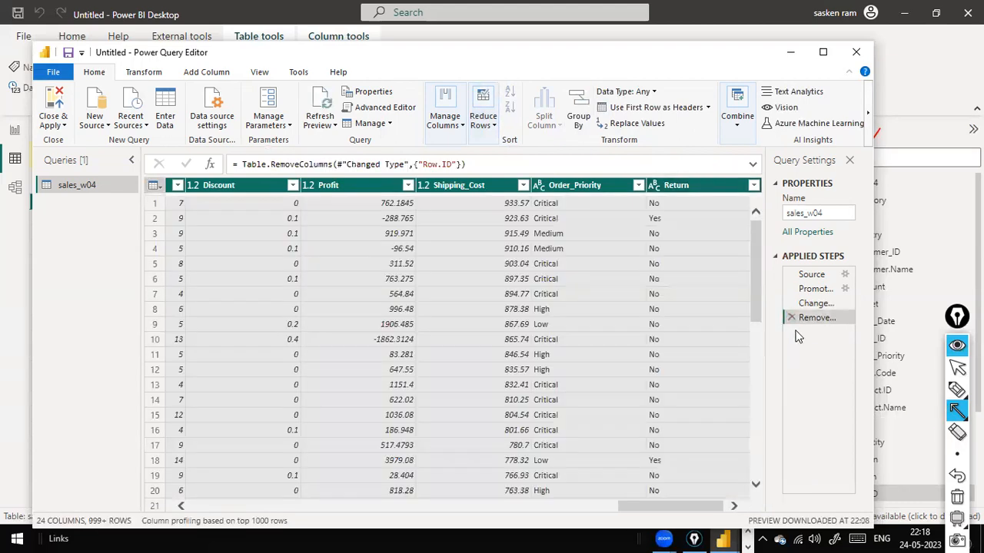
{"action": "left_click", "coordinate": [497, 127]}
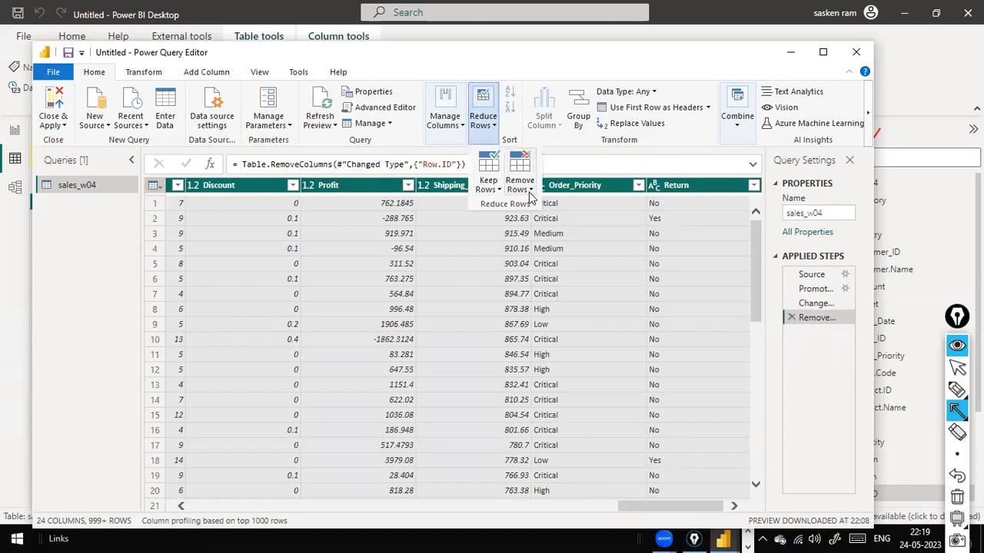
{"action": "left_click", "coordinate": [529, 198]}
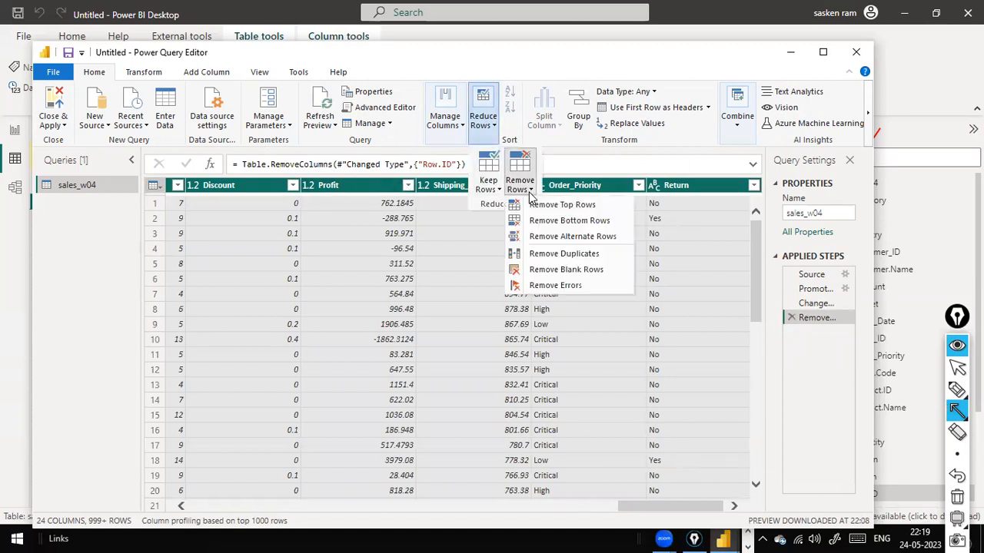
{"action": "left_click", "coordinate": [575, 206]}
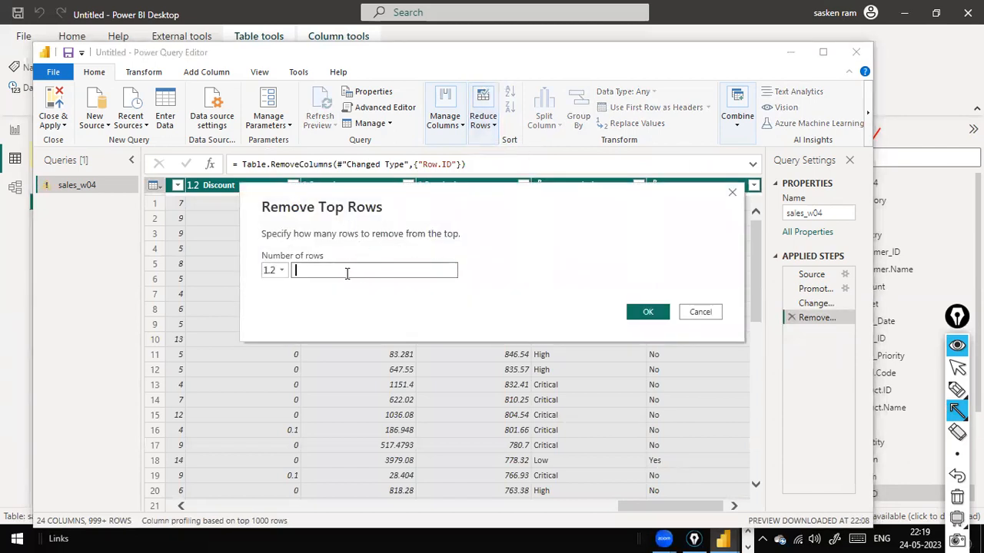
{"action": "left_click", "coordinate": [708, 312]}
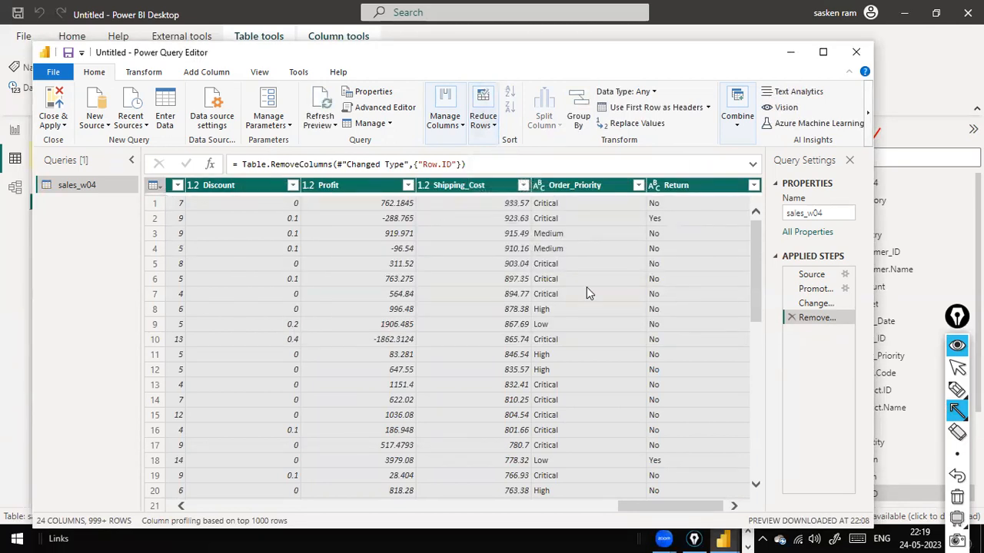
Remove duplicate rows across all selected columns of the sales_w04 query and check the resulting entry in the applied steps
{"action": "left_click", "coordinate": [495, 127]}
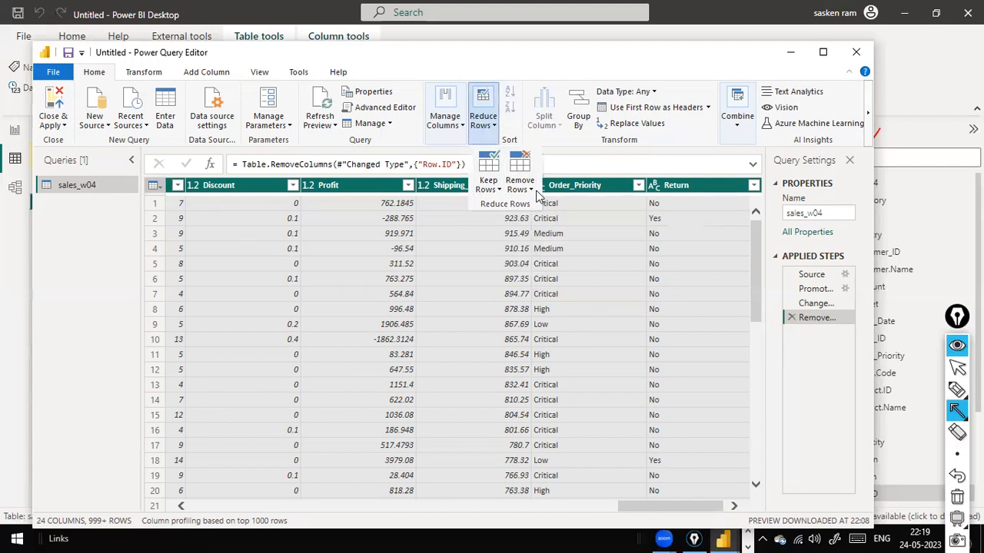
{"action": "left_click", "coordinate": [529, 190]}
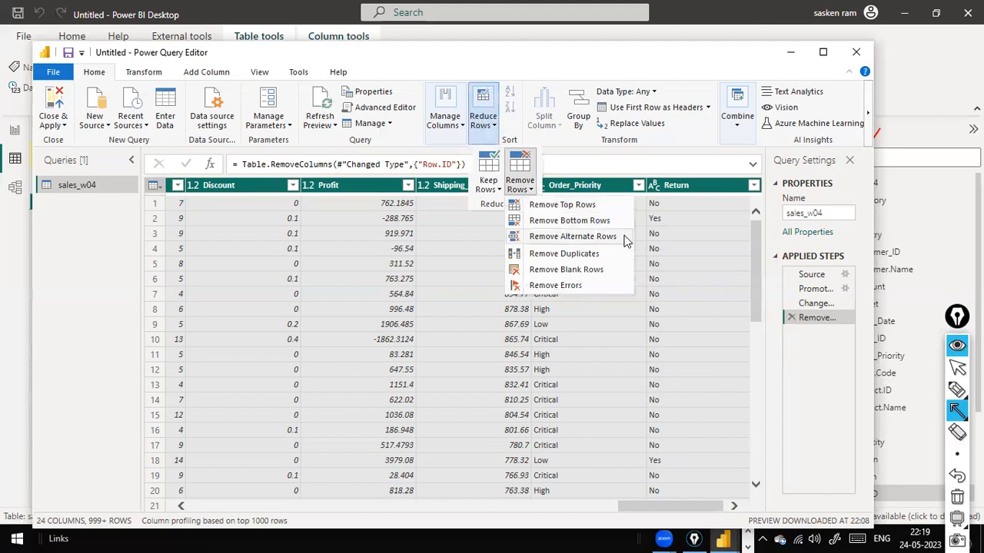
{"action": "left_click", "coordinate": [571, 256]}
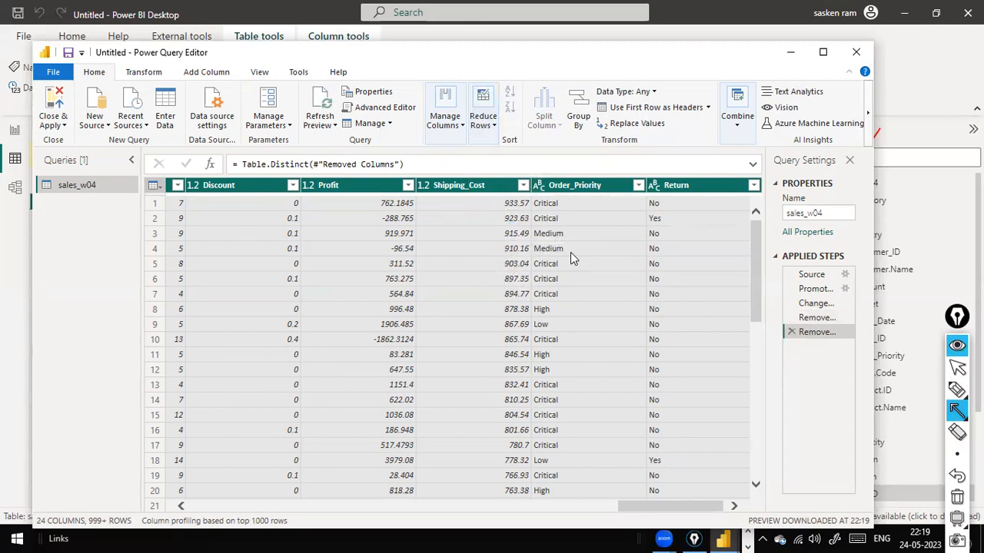
{"action": "left_click", "coordinate": [821, 321]}
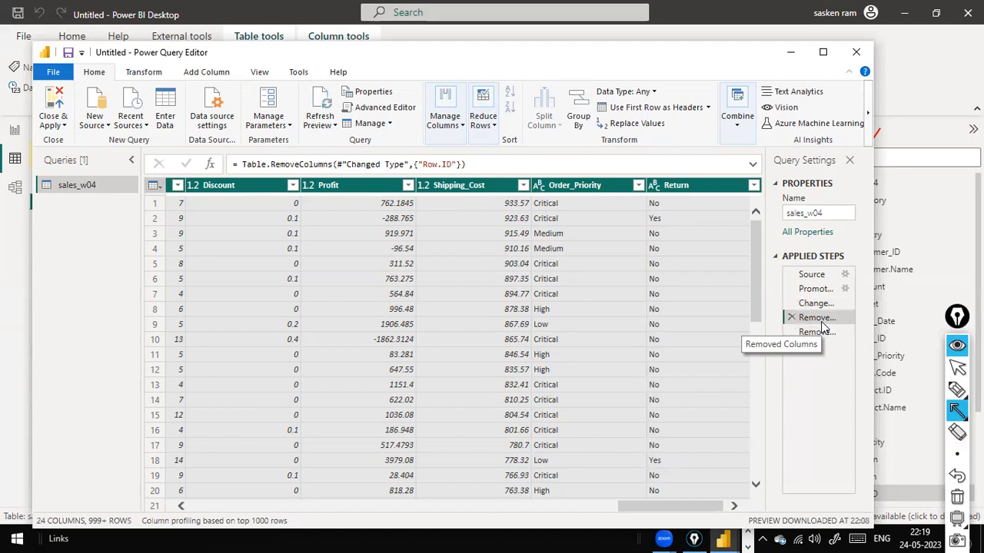
{"action": "left_click", "coordinate": [827, 332]}
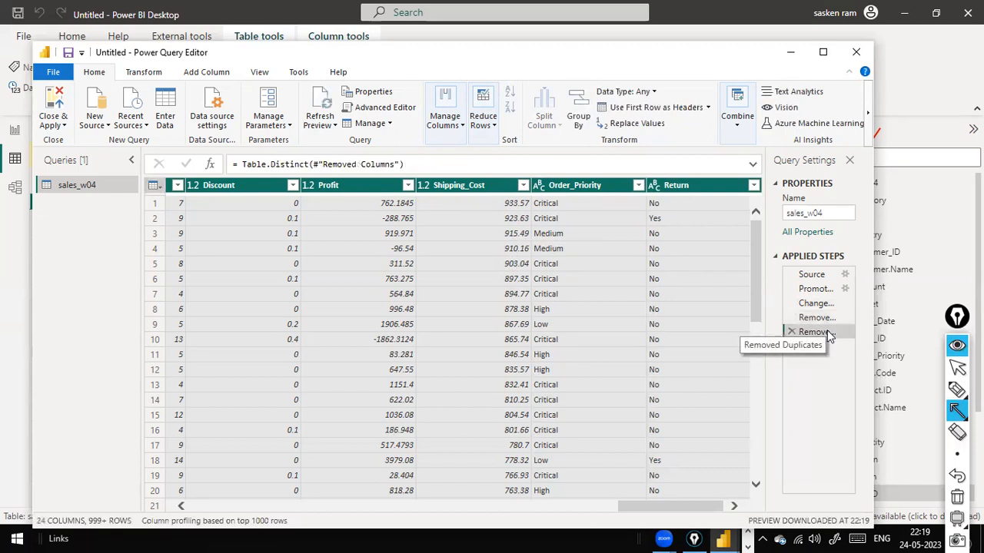
Try keeping only duplicate rows on the deduplicated sales_w04 table, and delete the Kept Duplicates step
{"action": "left_click", "coordinate": [496, 127]}
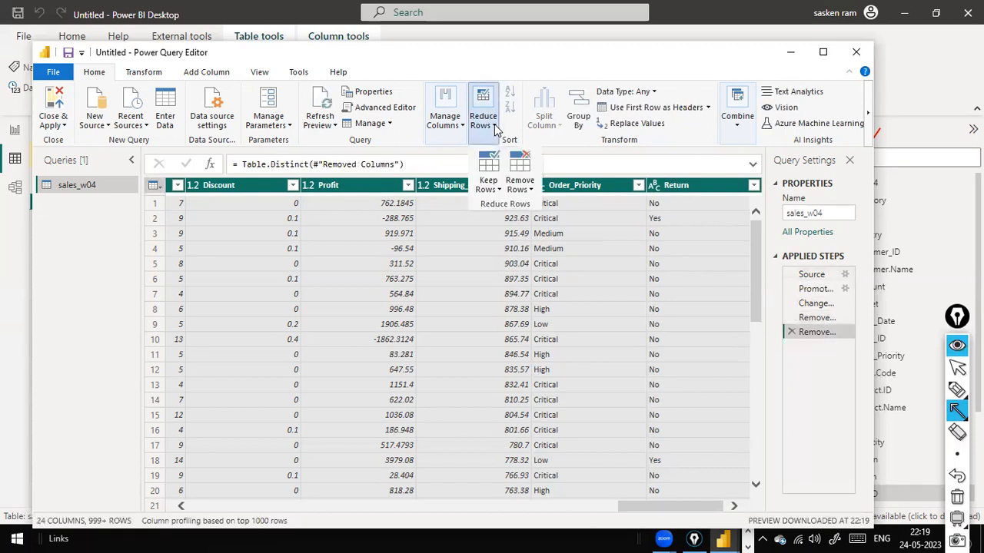
{"action": "left_click", "coordinate": [499, 189]}
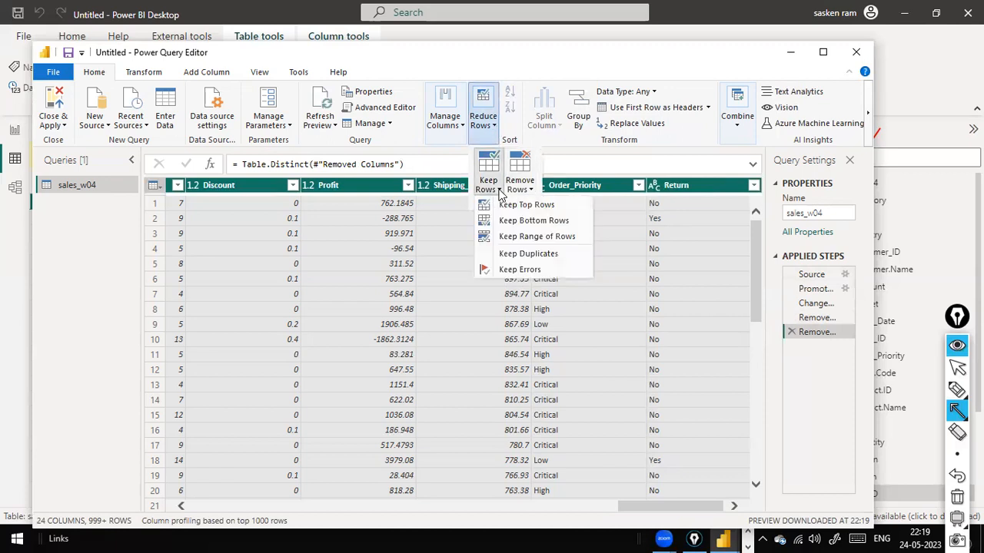
{"action": "left_click", "coordinate": [522, 255]}
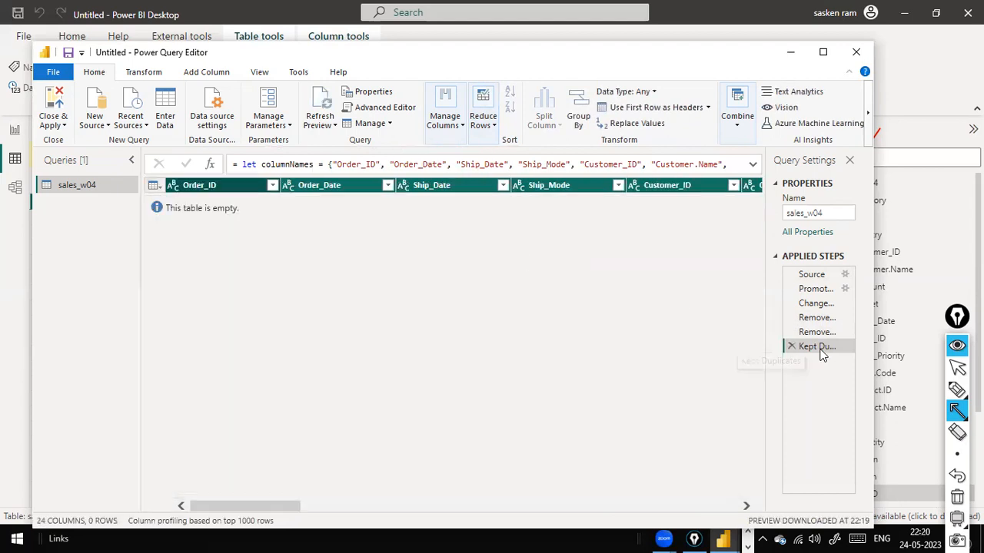
{"action": "left_click", "coordinate": [791, 346]}
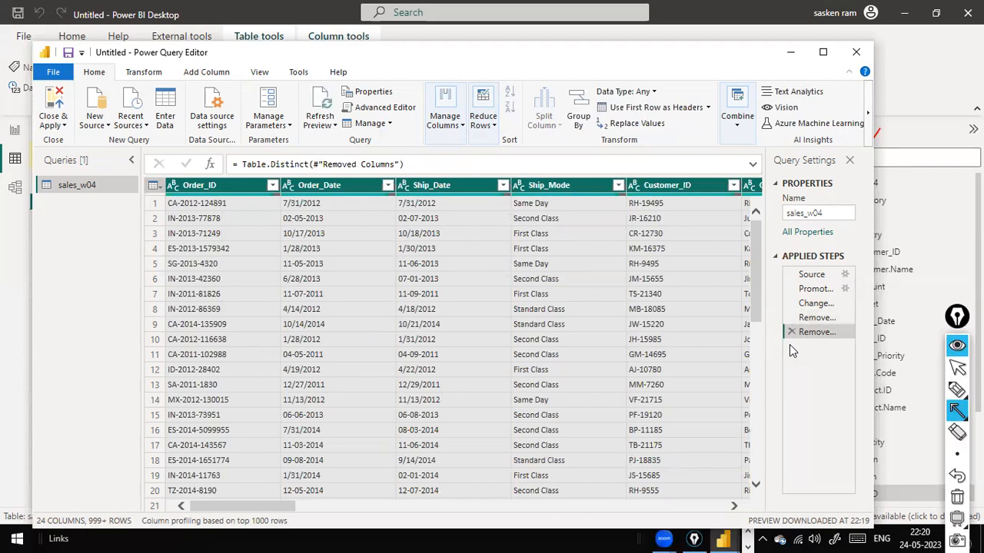
{"action": "left_click", "coordinate": [491, 123]}
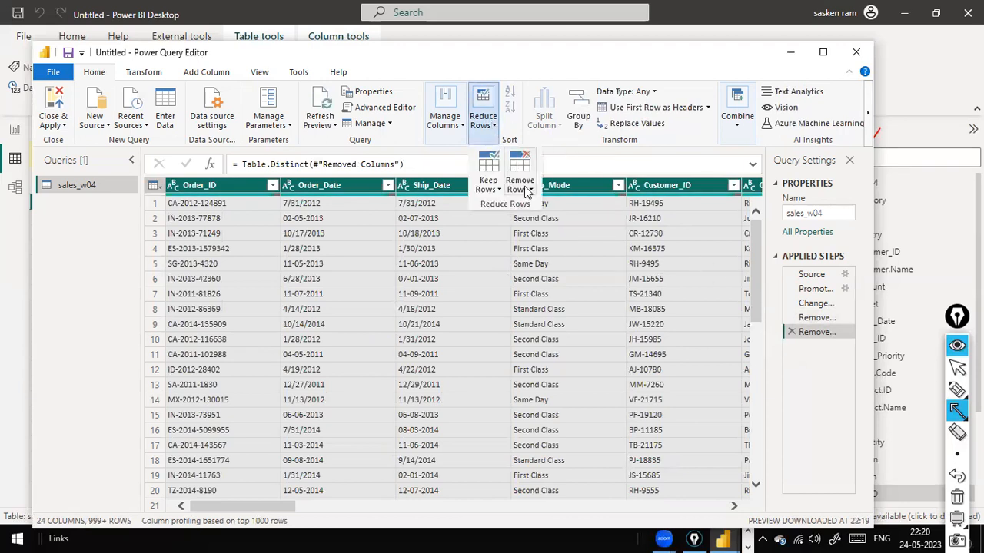
{"action": "left_click", "coordinate": [530, 190]}
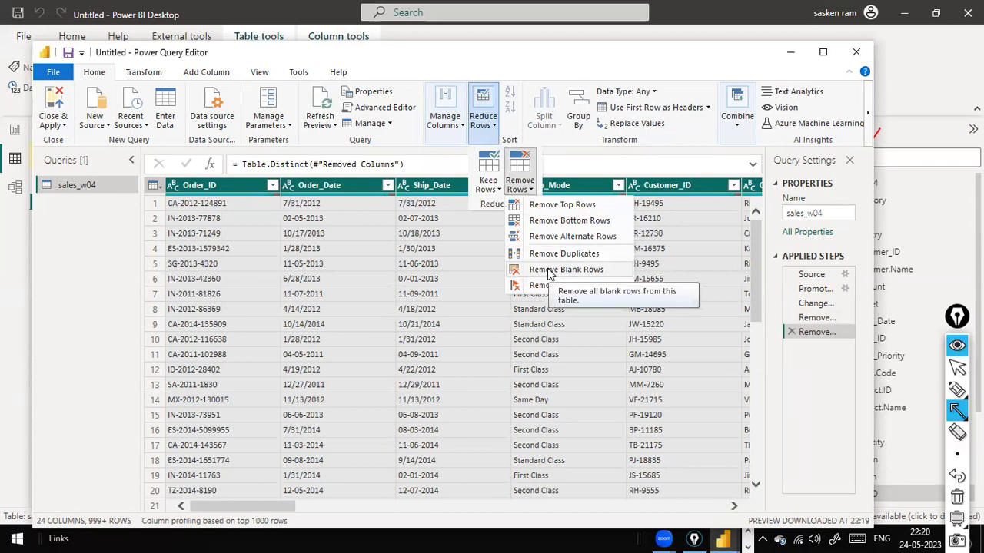
{"action": "left_click", "coordinate": [489, 183]}
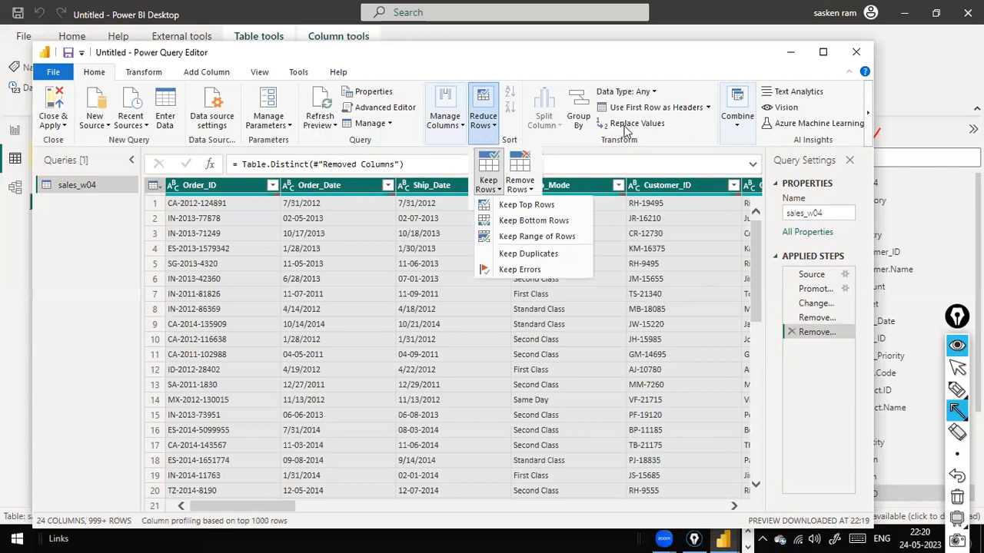
{"action": "left_click", "coordinate": [574, 51]}
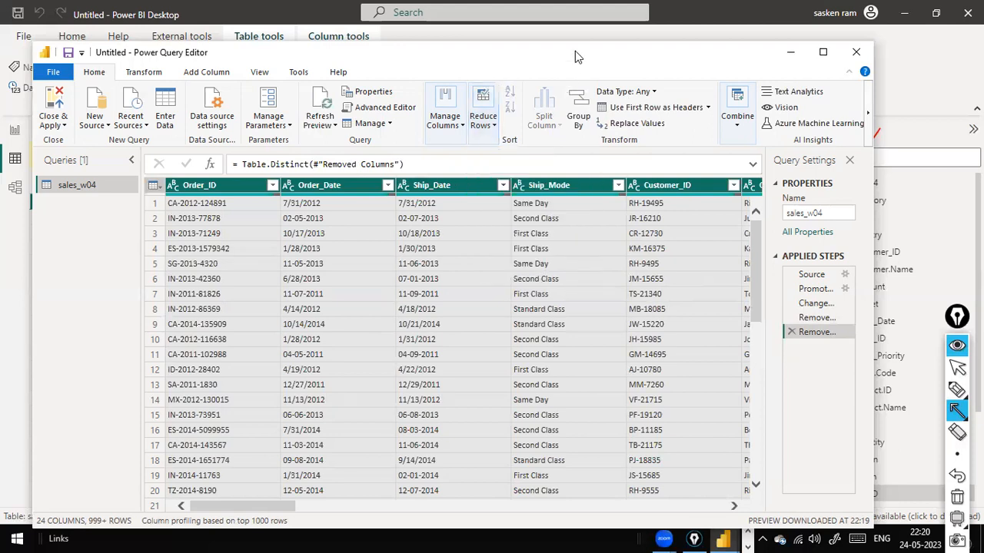
Show the column quality details, examine the valid, error and empty shares of Order_ID and Order_Date, and hide the details again
{"action": "left_click", "coordinate": [259, 73]}
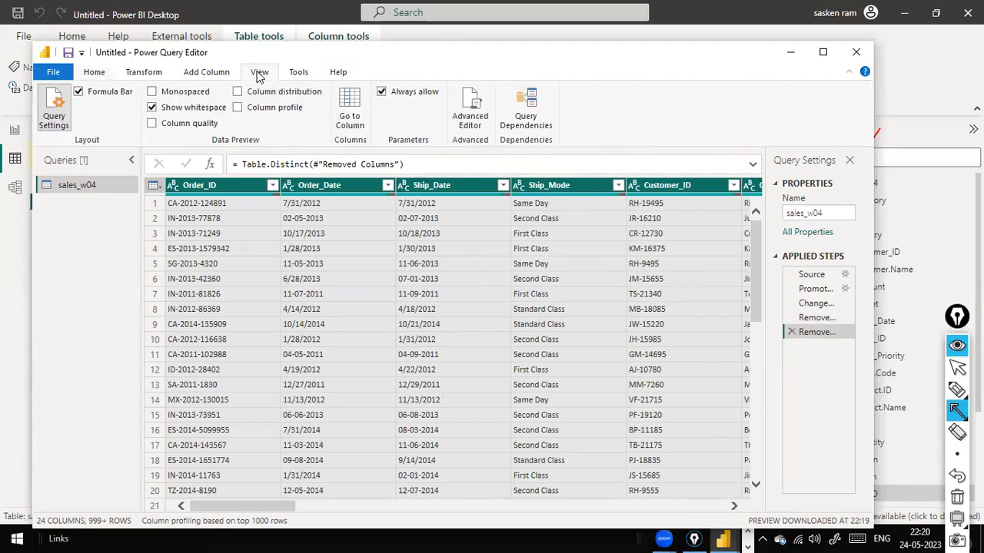
{"action": "left_click", "coordinate": [151, 125]}
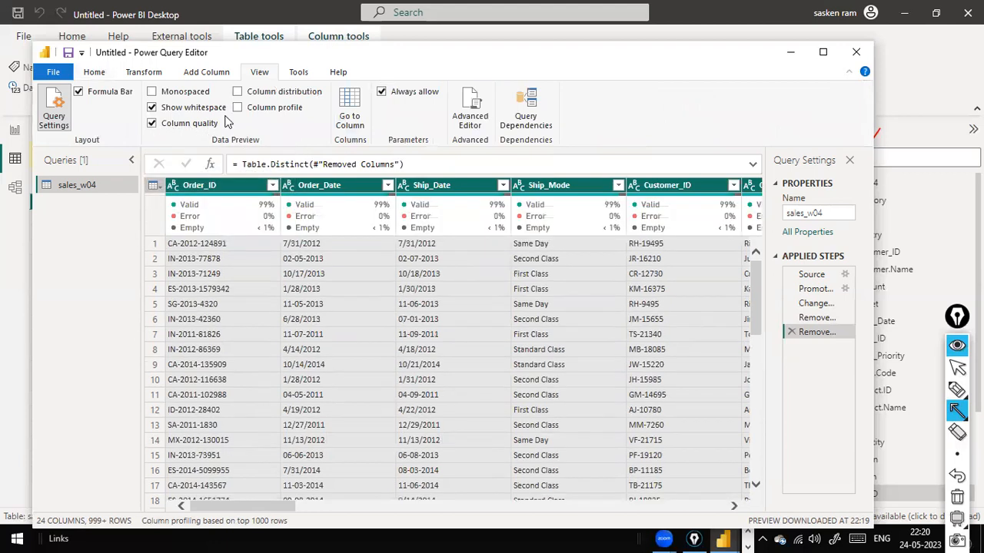
{"action": "left_click", "coordinate": [239, 109]}
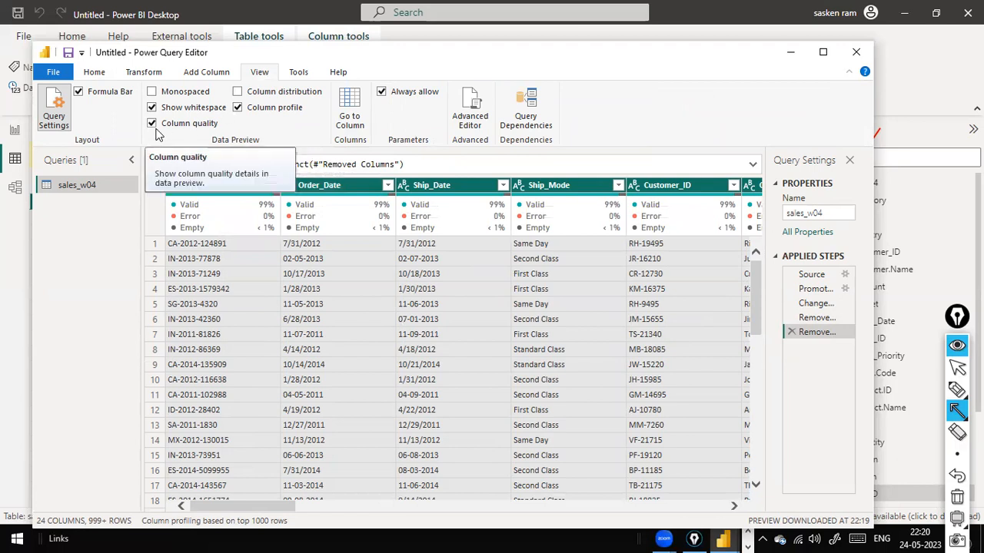
{"action": "left_click", "coordinate": [238, 108]}
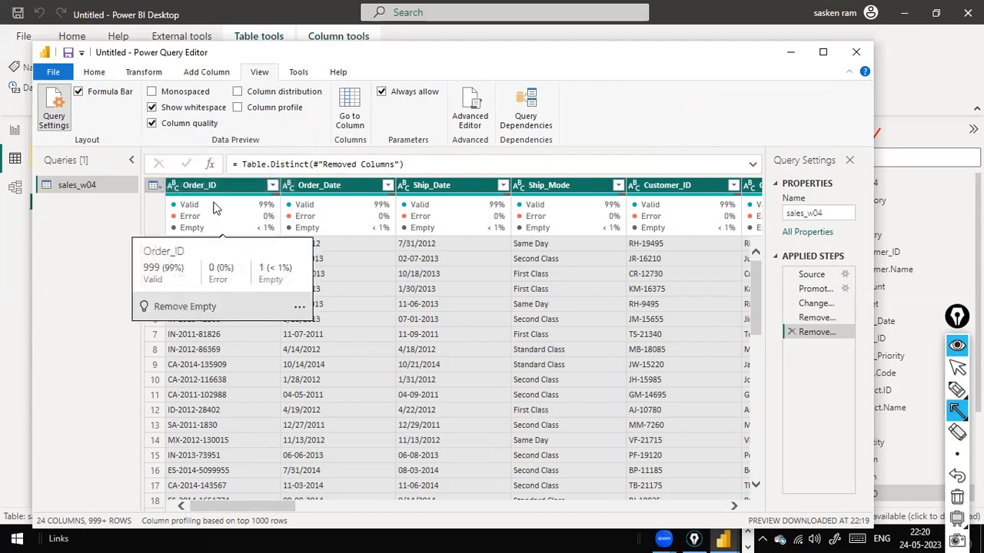
{"action": "mouse_move", "coordinate": [278, 219]}
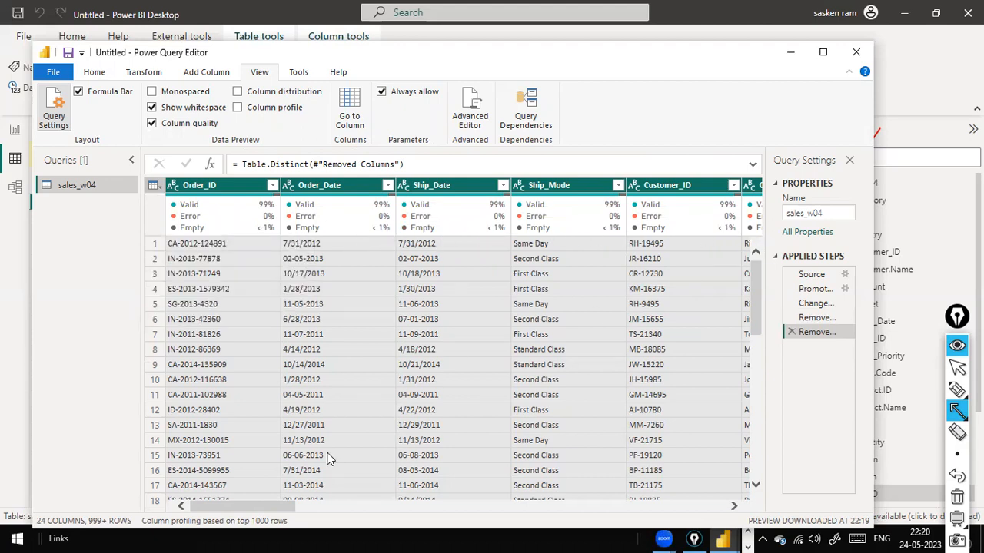
{"action": "left_click_drag", "start_coordinate": [275, 508], "coordinate": [3, 481]}
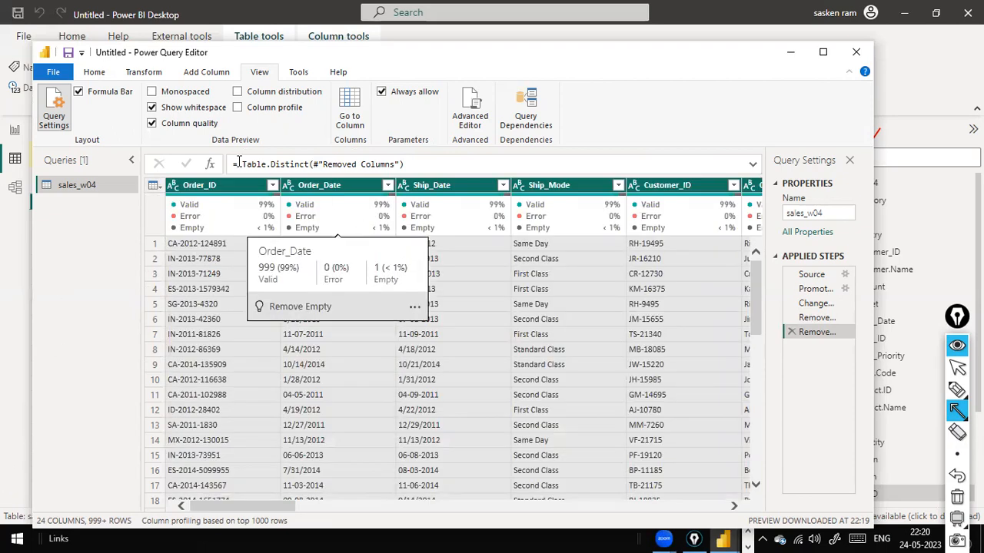
{"action": "left_click", "coordinate": [152, 125]}
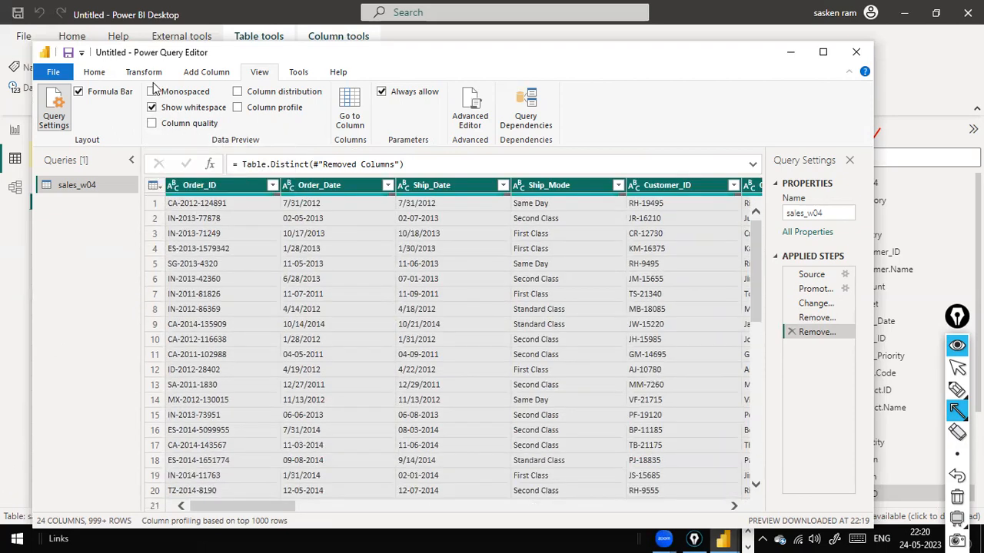
{"action": "left_click", "coordinate": [108, 75]}
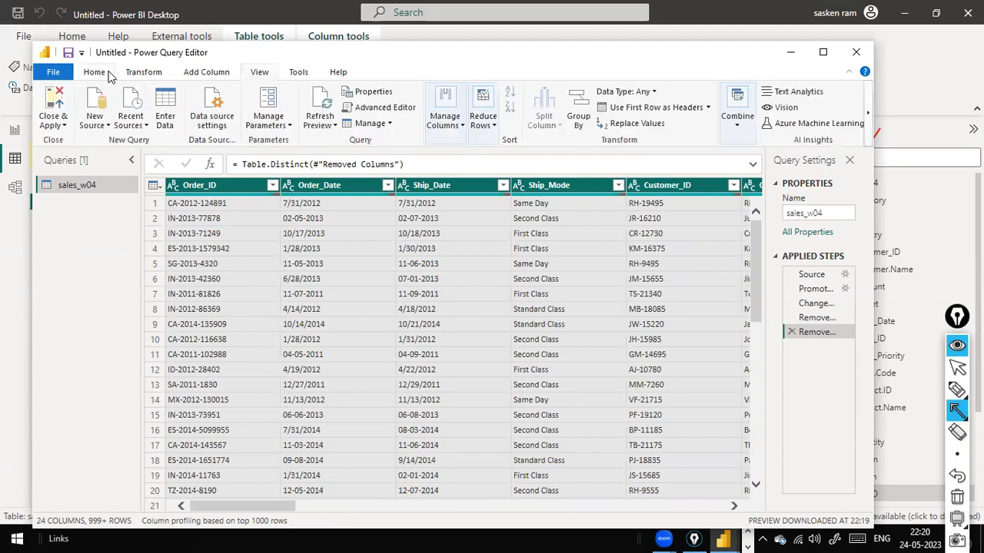
{"action": "left_click", "coordinate": [494, 128]}
{"action": "left_click", "coordinate": [501, 191]}
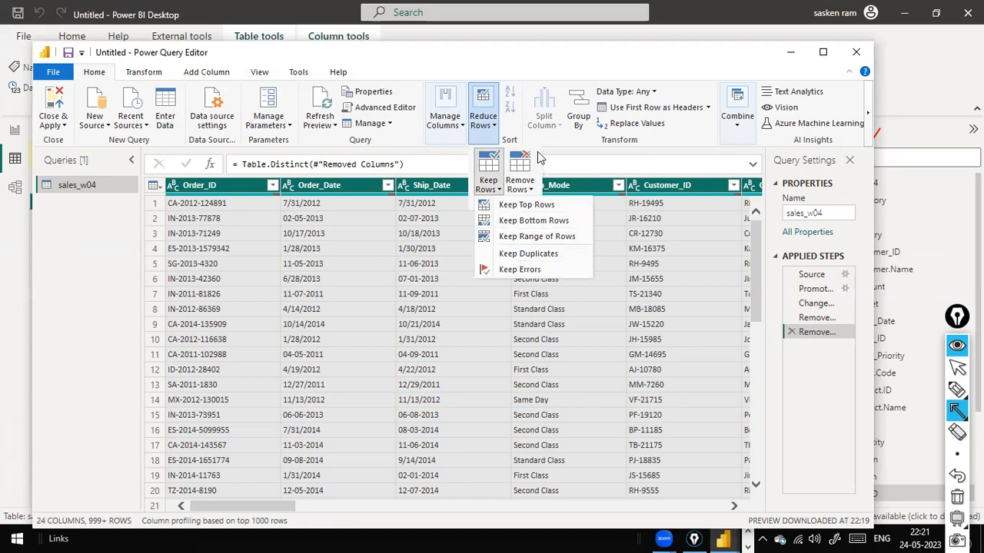
{"action": "left_click", "coordinate": [529, 192]}
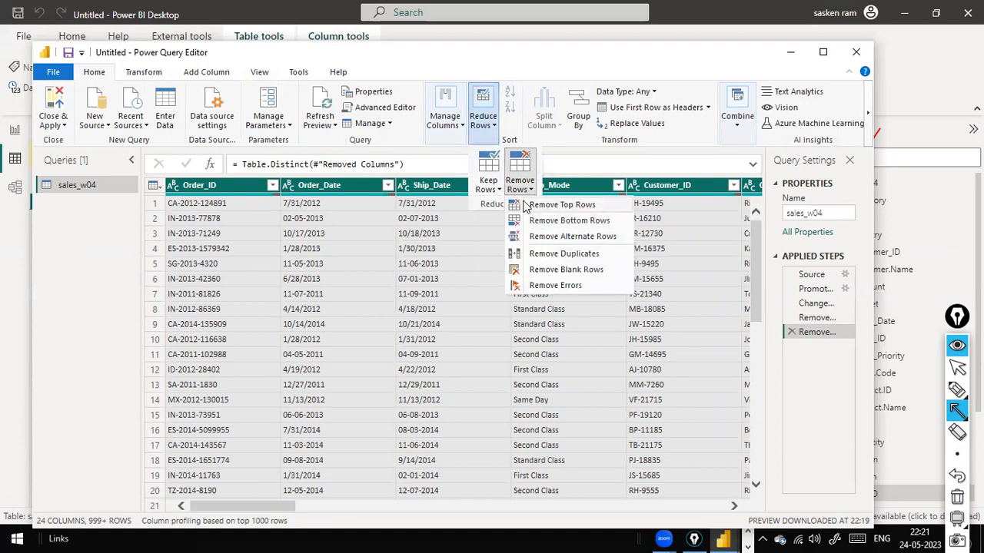
Show the column quality details for the columns in the sales_w04 data preview
{"action": "left_click", "coordinate": [262, 77]}
{"action": "left_click", "coordinate": [152, 124]}
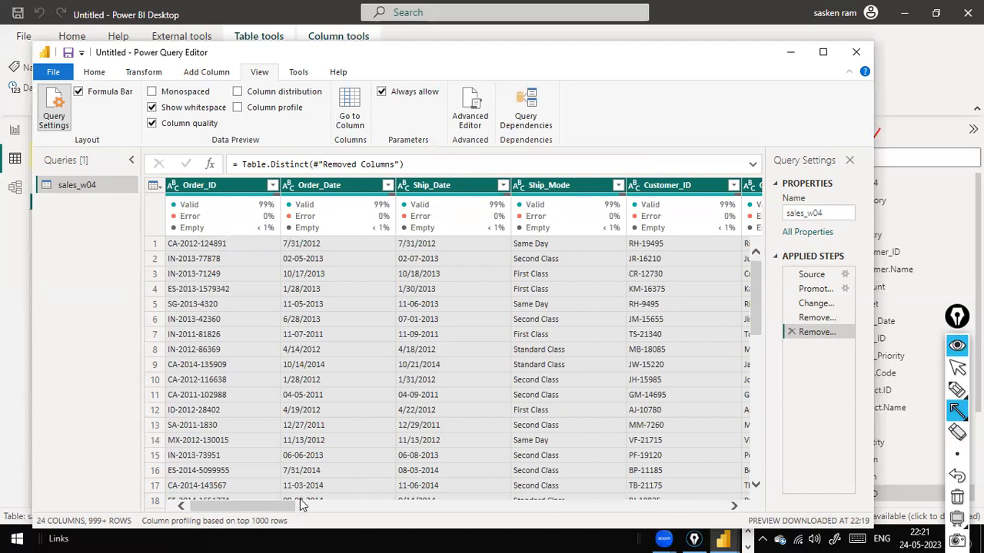
{"action": "left_click_drag", "start_coordinate": [286, 506], "coordinate": [82, 483]}
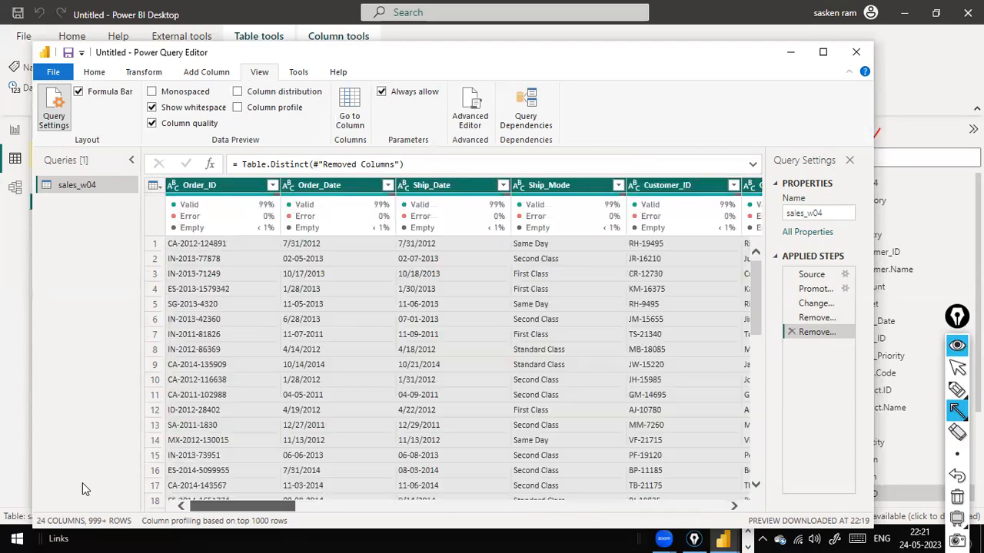
{"action": "left_click", "coordinate": [130, 75]}
{"action": "left_click", "coordinate": [86, 73]}
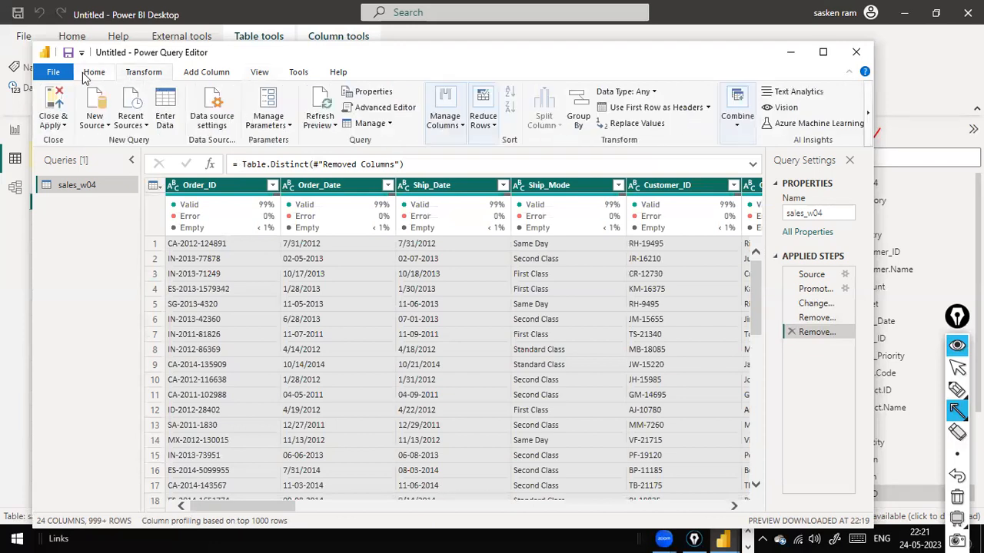
{"action": "left_click", "coordinate": [492, 131]}
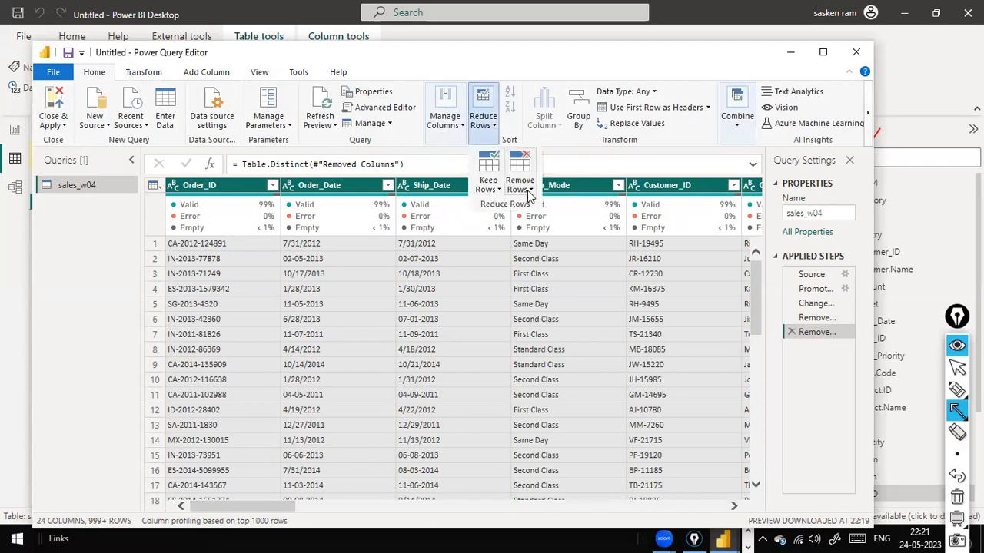
{"action": "left_click", "coordinate": [514, 71]}
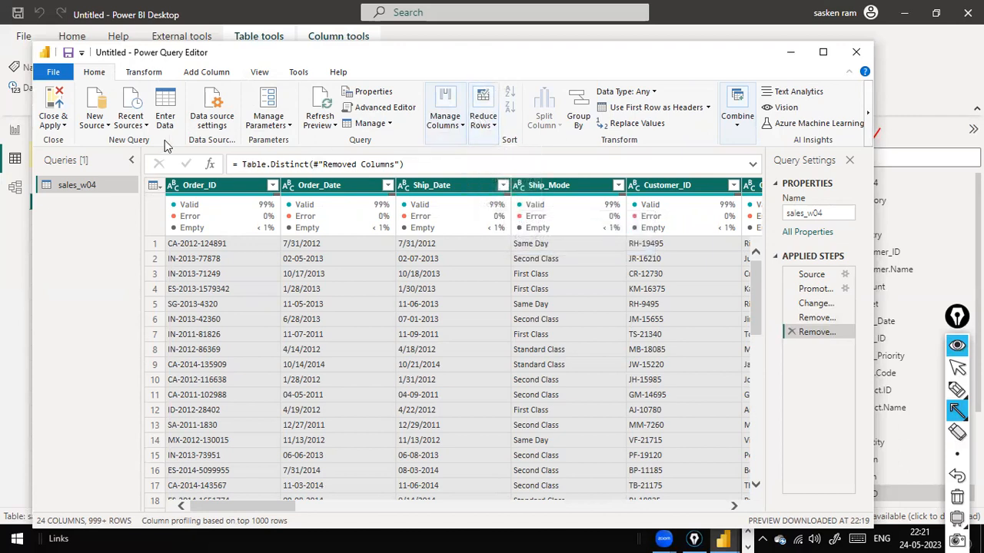
Count the rows of the deduplicated sales_w04 table, and delete the Counted Rows step
{"action": "left_click", "coordinate": [144, 73]}
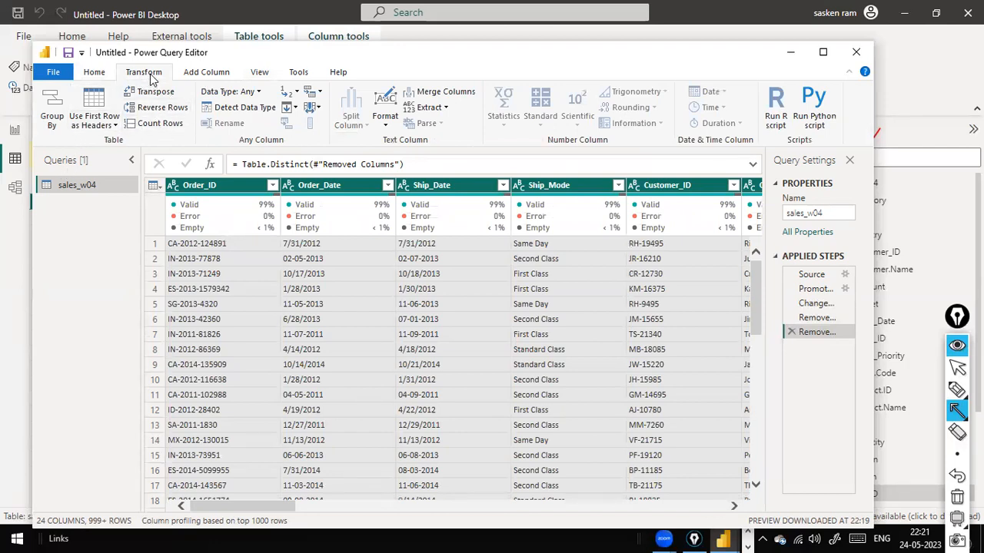
{"action": "left_click", "coordinate": [158, 124]}
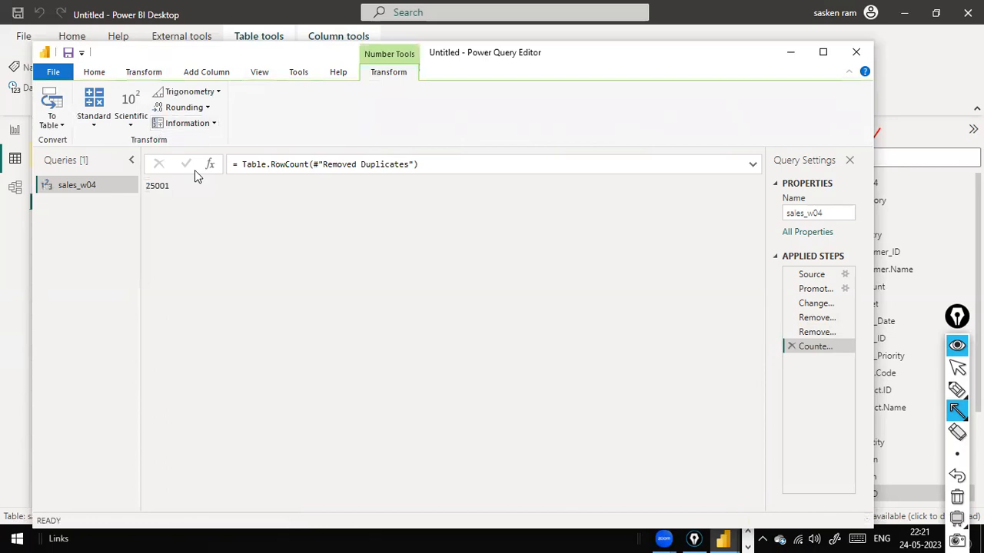
{"action": "left_click", "coordinate": [791, 347]}
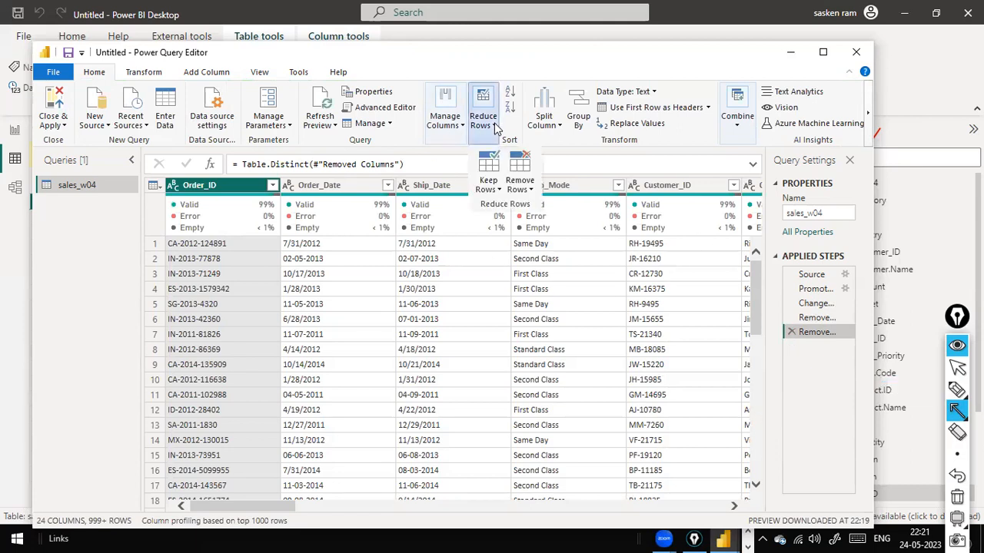
Try removing the blank rows from the deduplicated sales_w04 table, and delete the Removed Blank Rows step
{"action": "left_click", "coordinate": [530, 191]}
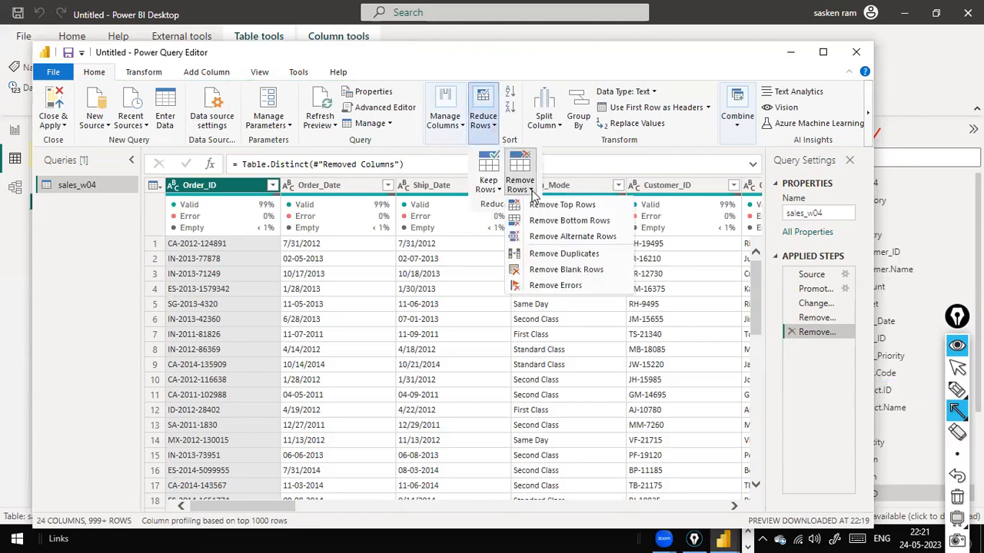
{"action": "left_click", "coordinate": [599, 275]}
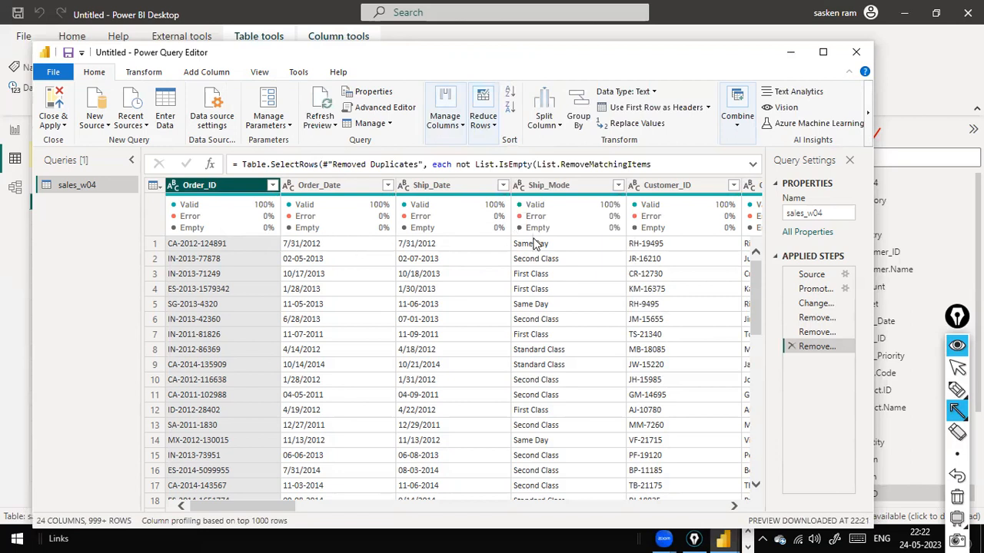
{"action": "left_click_drag", "start_coordinate": [275, 505], "coordinate": [182, 459]}
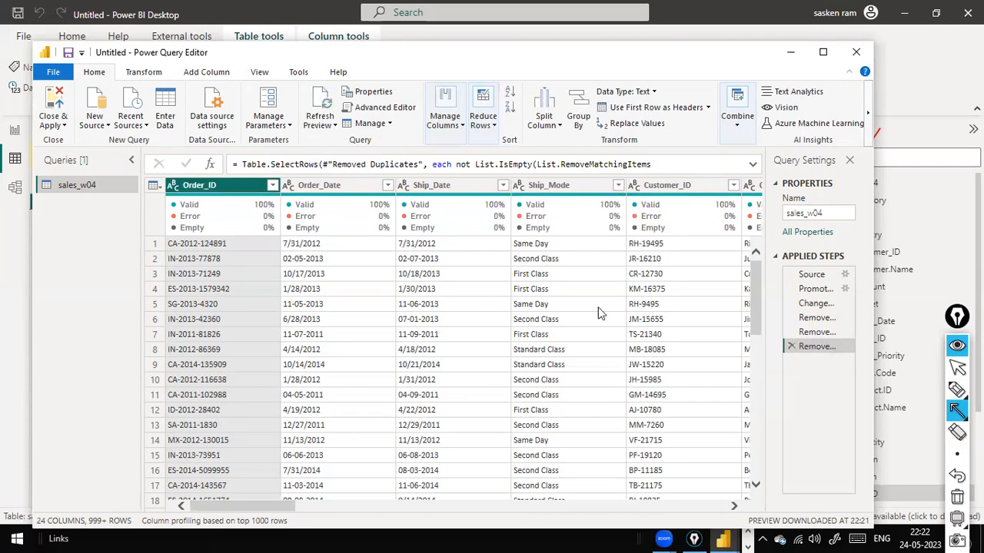
{"action": "left_click", "coordinate": [791, 347]}
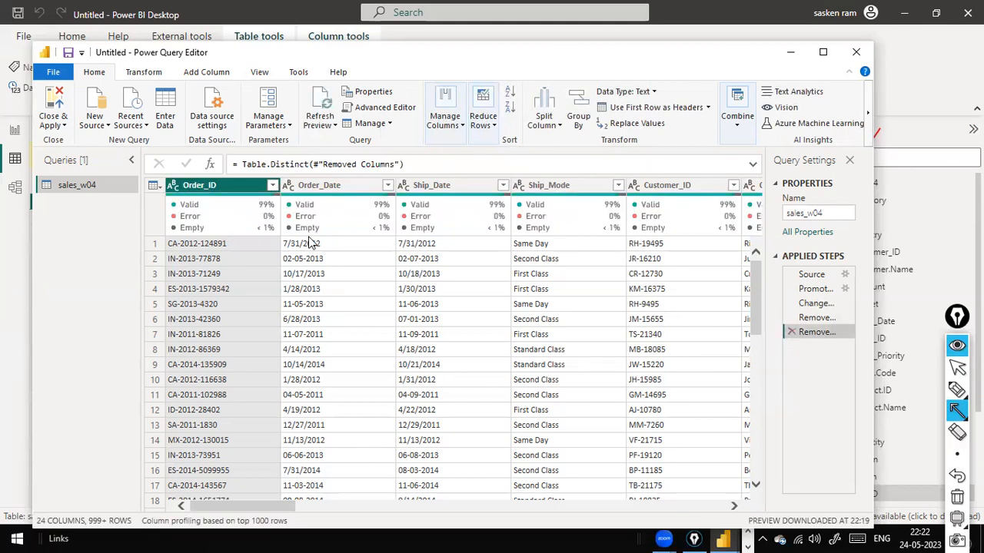
Filter the Order_ID column to only its blank values and examine the result across the columns
{"action": "left_click", "coordinate": [273, 186]}
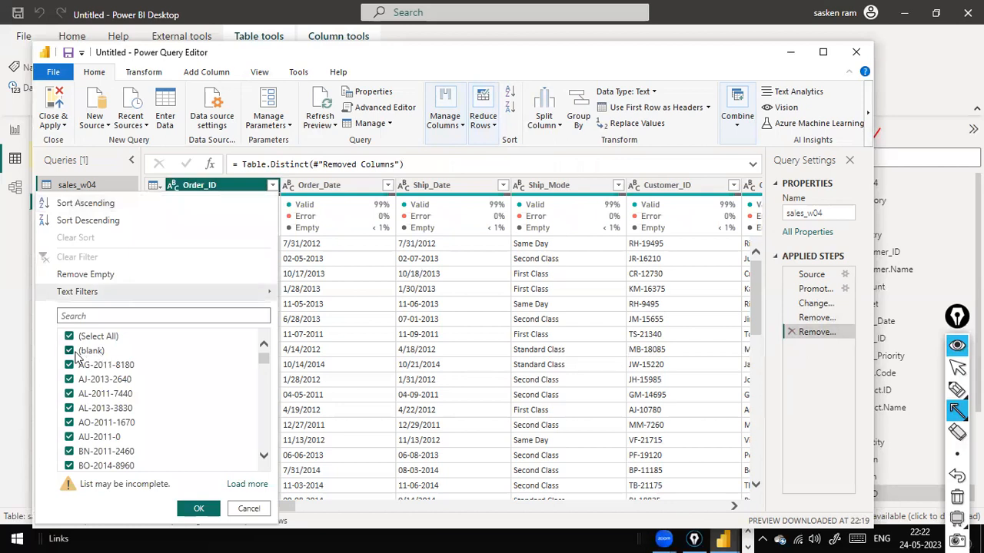
{"action": "left_click", "coordinate": [69, 350]}
{"action": "left_click", "coordinate": [69, 336]}
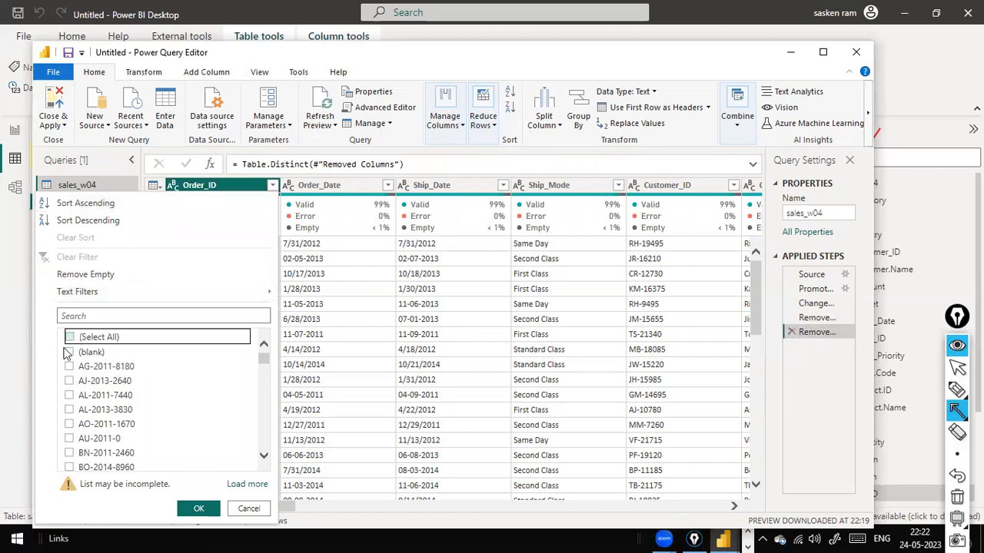
{"action": "left_click", "coordinate": [69, 351]}
{"action": "left_click", "coordinate": [197, 508]}
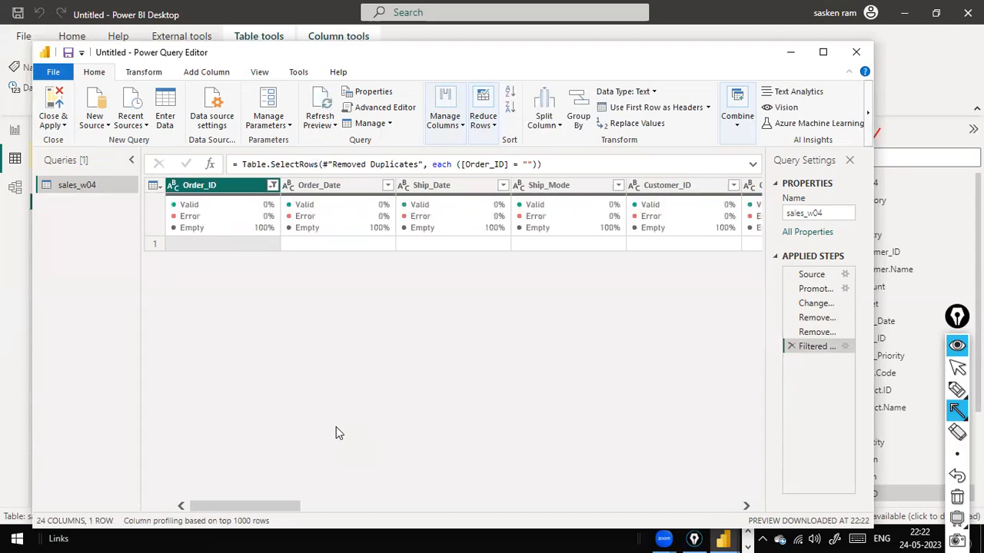
{"action": "left_click_drag", "start_coordinate": [253, 506], "coordinate": [0, 429]}
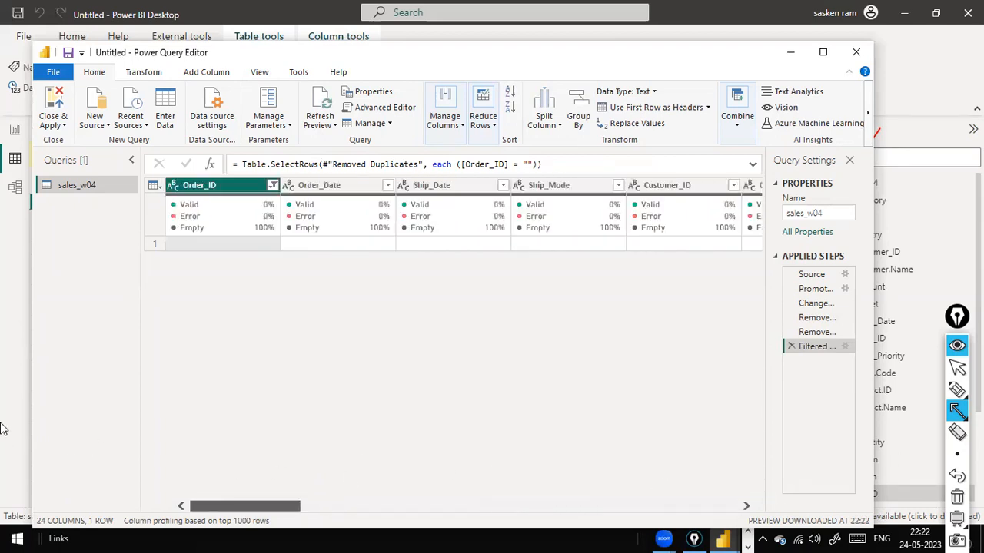
Select all values again in the Order_ID filter, and compare the Removed Duplicates and Filtered Rows steps
{"action": "left_click", "coordinate": [272, 185]}
{"action": "left_click", "coordinate": [70, 338]}
{"action": "left_click", "coordinate": [69, 338]}
{"action": "left_click", "coordinate": [197, 509]}
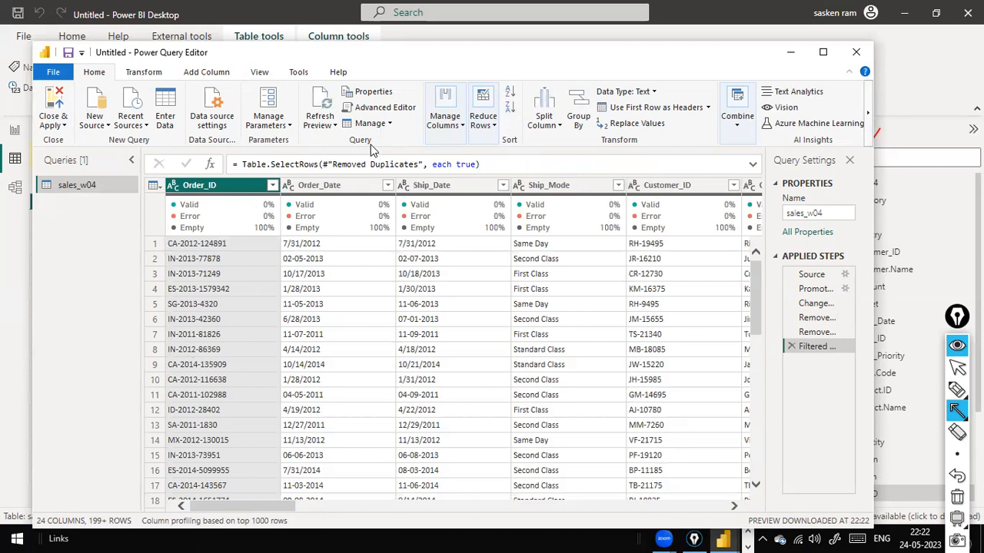
{"action": "left_click", "coordinate": [813, 333]}
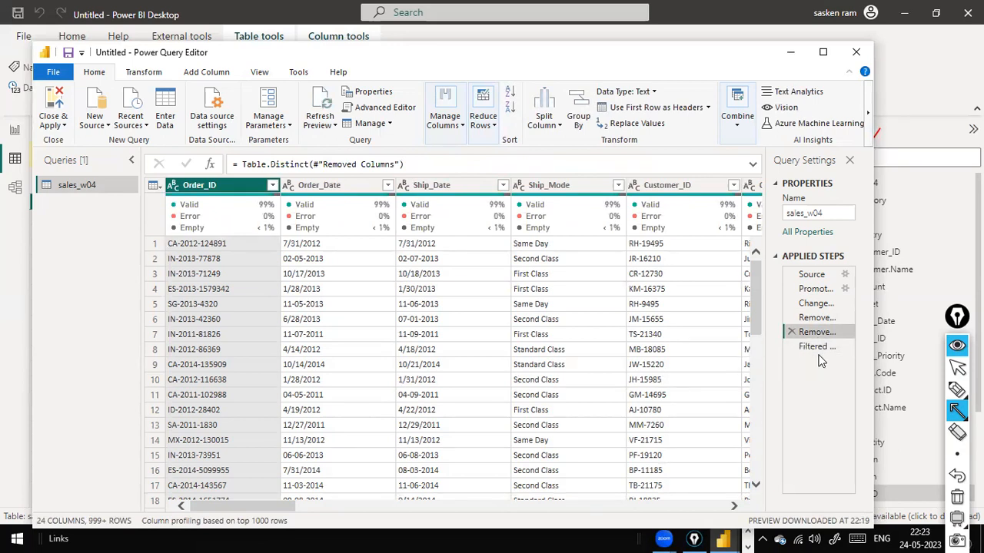
{"action": "left_click", "coordinate": [816, 347]}
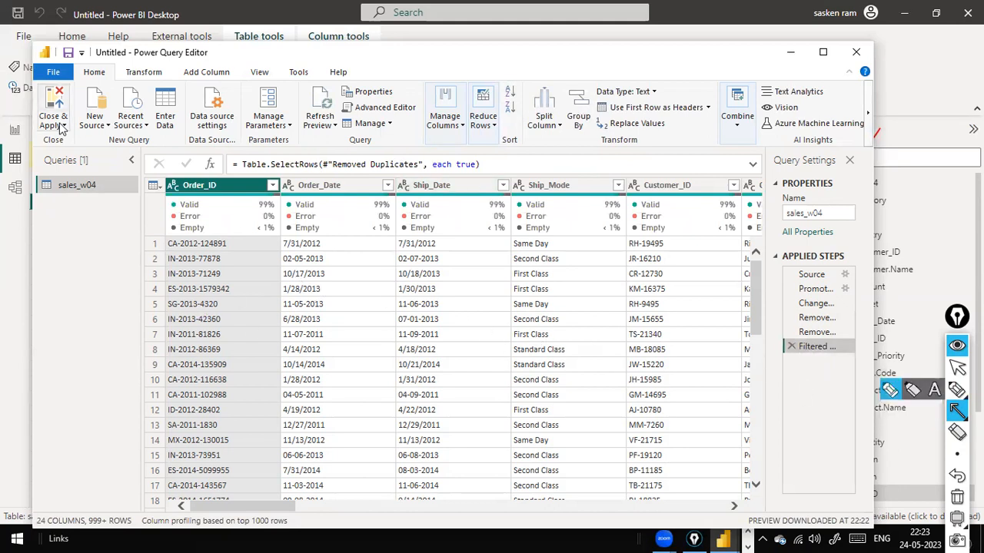
Count the rows of sales_w04 after the Filtered Rows step, and delete the Counted Rows step
{"action": "left_click", "coordinate": [131, 75]}
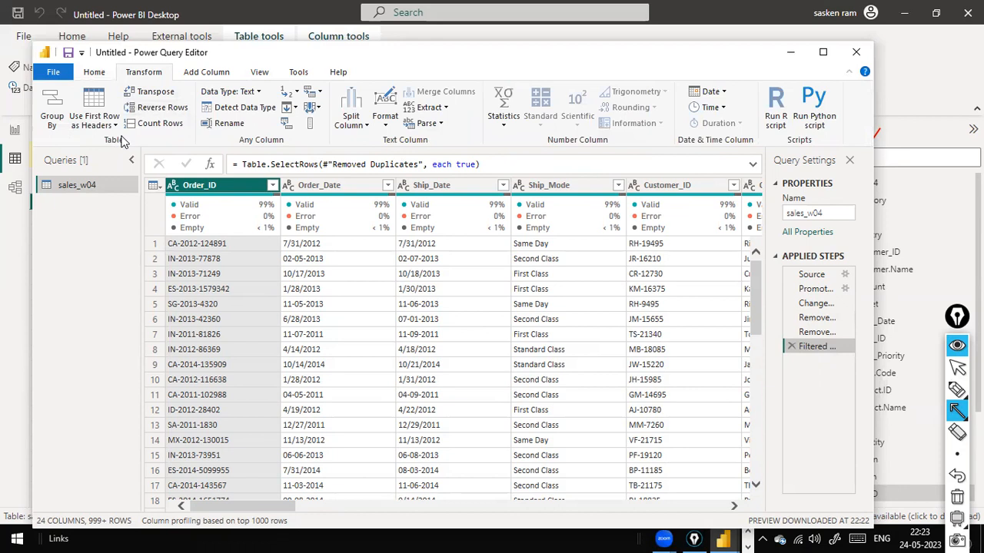
{"action": "left_click", "coordinate": [146, 124]}
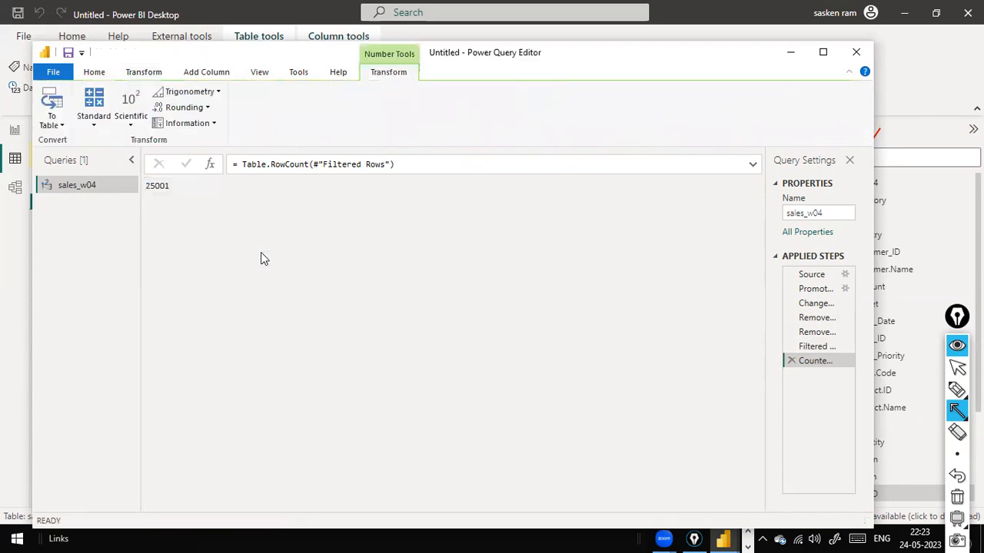
{"action": "left_click", "coordinate": [791, 361]}
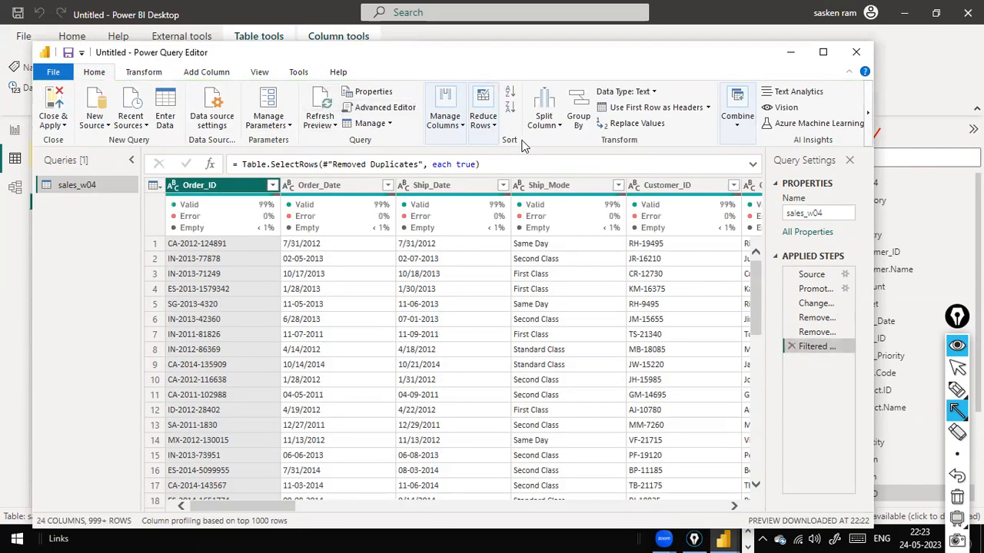
{"action": "left_click", "coordinate": [492, 127]}
{"action": "left_click", "coordinate": [521, 183]}
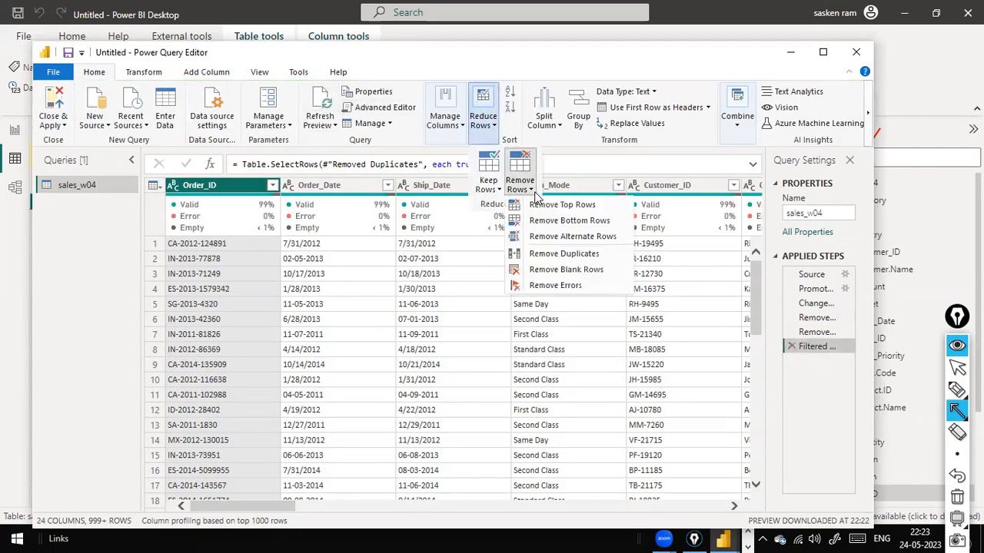
{"action": "left_click", "coordinate": [605, 61]}
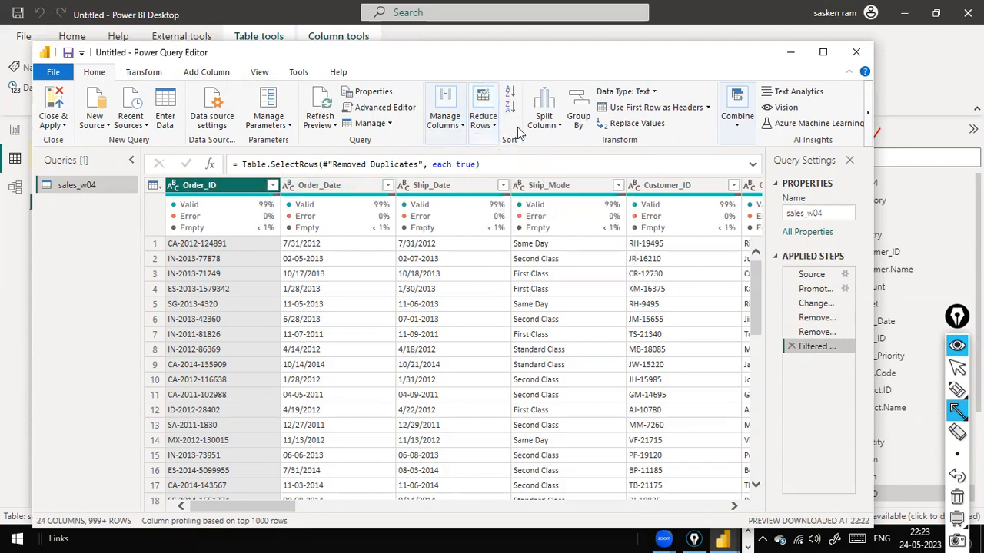
{"action": "left_click", "coordinate": [492, 129]}
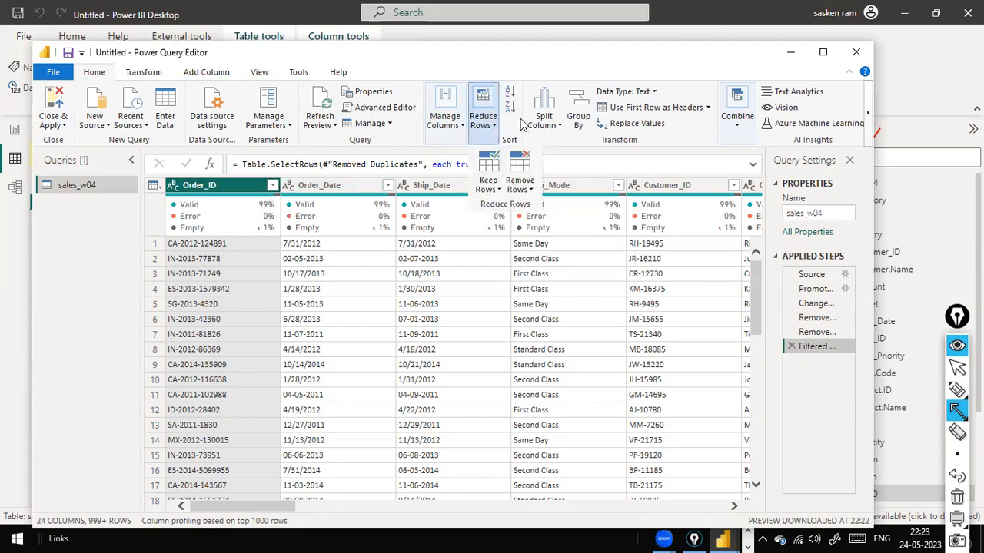
{"action": "left_click", "coordinate": [535, 75]}
Filter Order_ID to only blank values once more, and delete the Filtered Rows step
{"action": "left_click", "coordinate": [272, 185]}
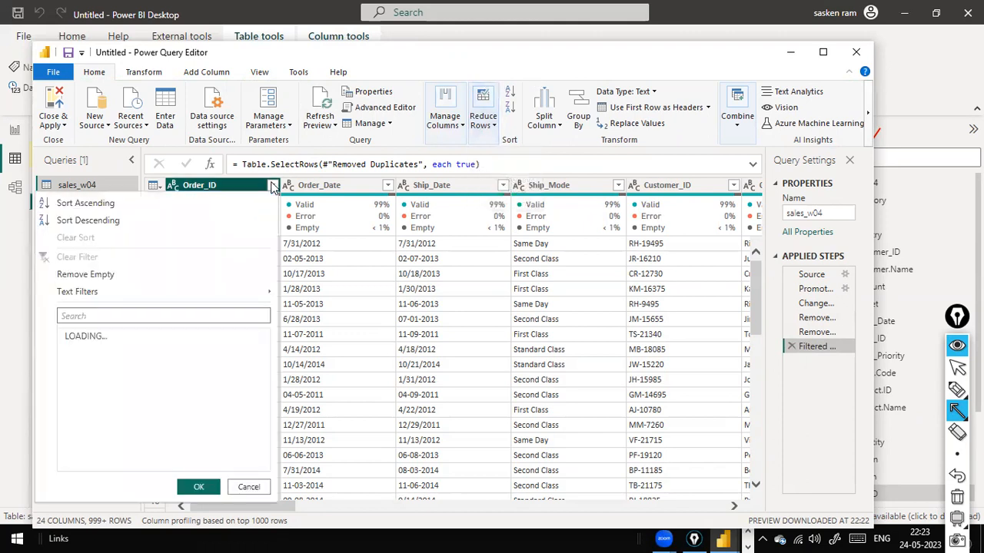
{"action": "left_click", "coordinate": [69, 336]}
{"action": "left_click", "coordinate": [69, 351]}
{"action": "left_click", "coordinate": [197, 509]}
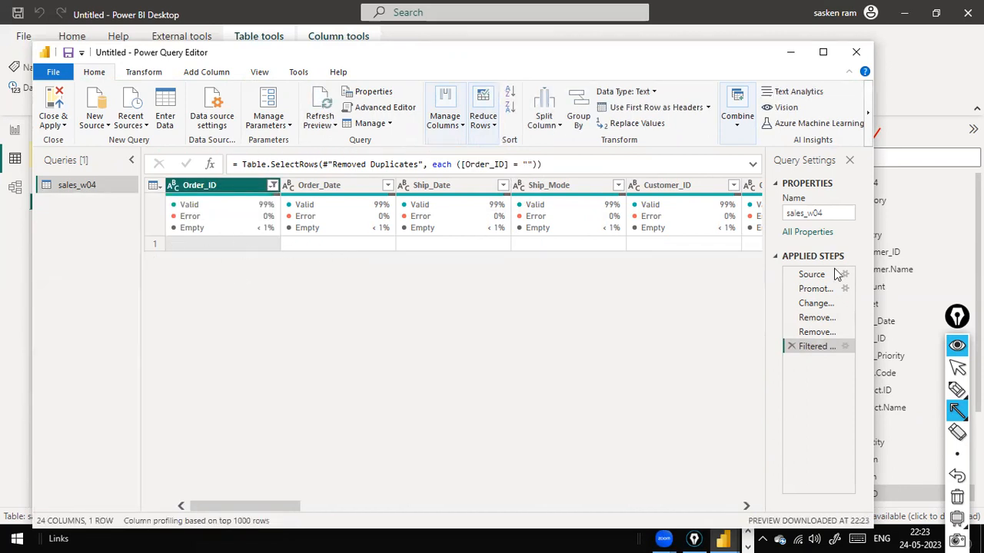
{"action": "left_click", "coordinate": [791, 346]}
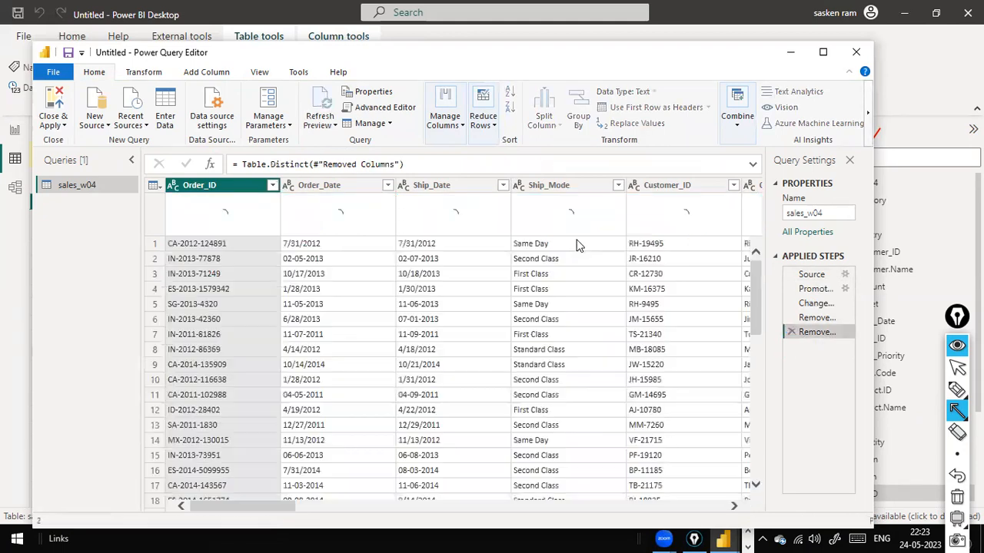
Remove the blank rows from the deduplicated sales_w04 table
{"action": "left_click", "coordinate": [493, 128]}
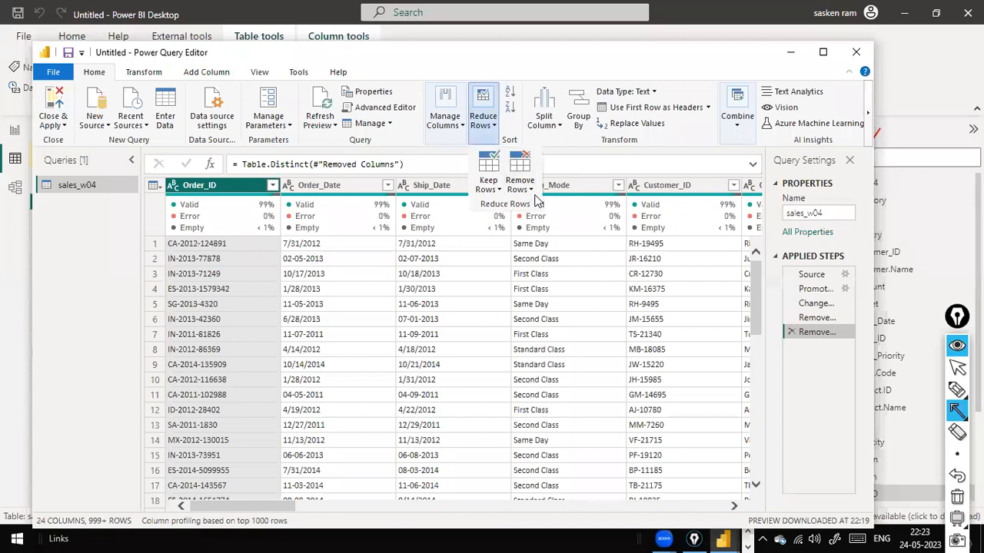
{"action": "left_click", "coordinate": [527, 191]}
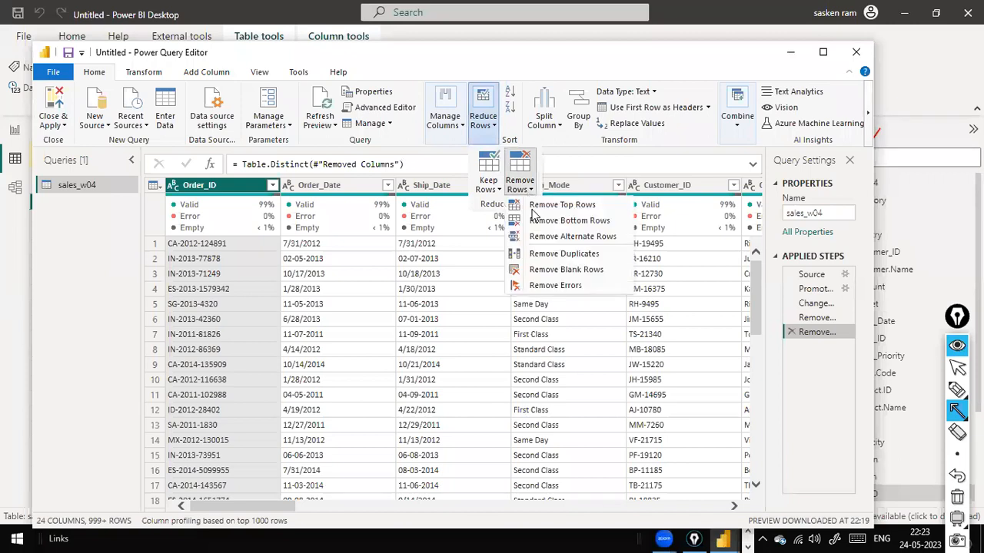
{"action": "left_click", "coordinate": [542, 271]}
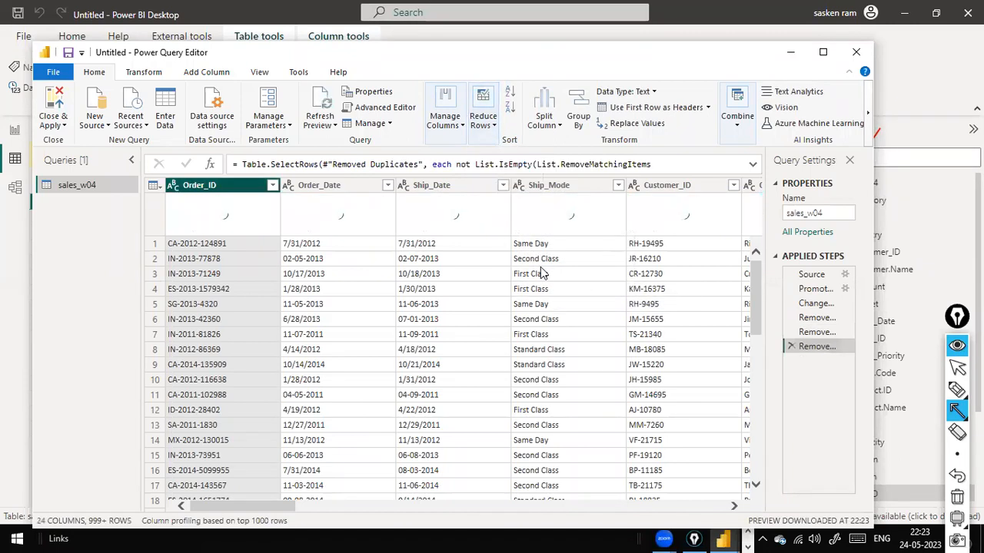
Count the rows of sales_w04 after the blank rows are removed, and delete the Counted Rows step
{"action": "left_click", "coordinate": [146, 74]}
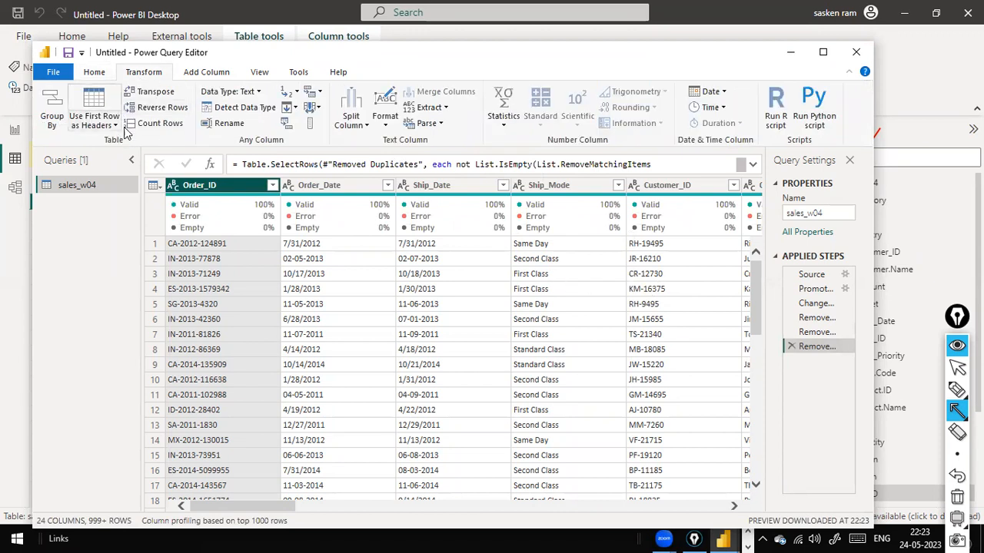
{"action": "left_click", "coordinate": [146, 124]}
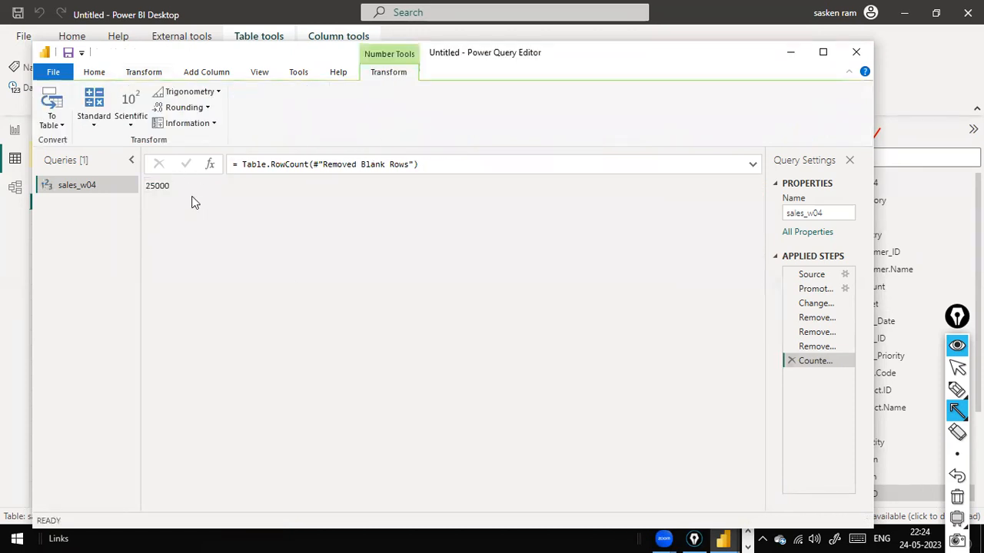
{"action": "left_click", "coordinate": [794, 364]}
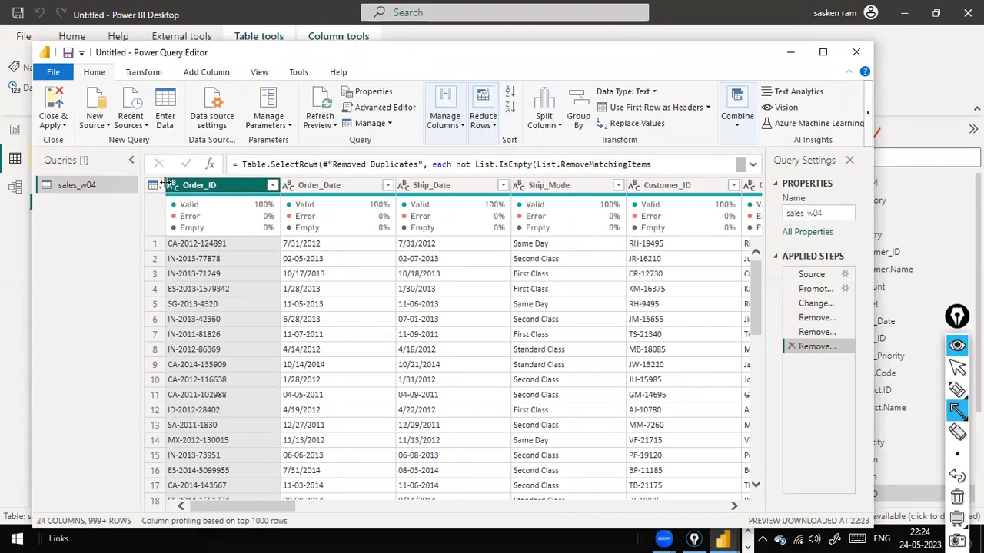
Compare the Keep Rows and Remove Rows options, including Keep Errors and Remove Errors, without applying any
{"action": "mouse_move", "coordinate": [569, 199]}
{"action": "left_click", "coordinate": [484, 122]}
{"action": "left_click", "coordinate": [489, 176]}
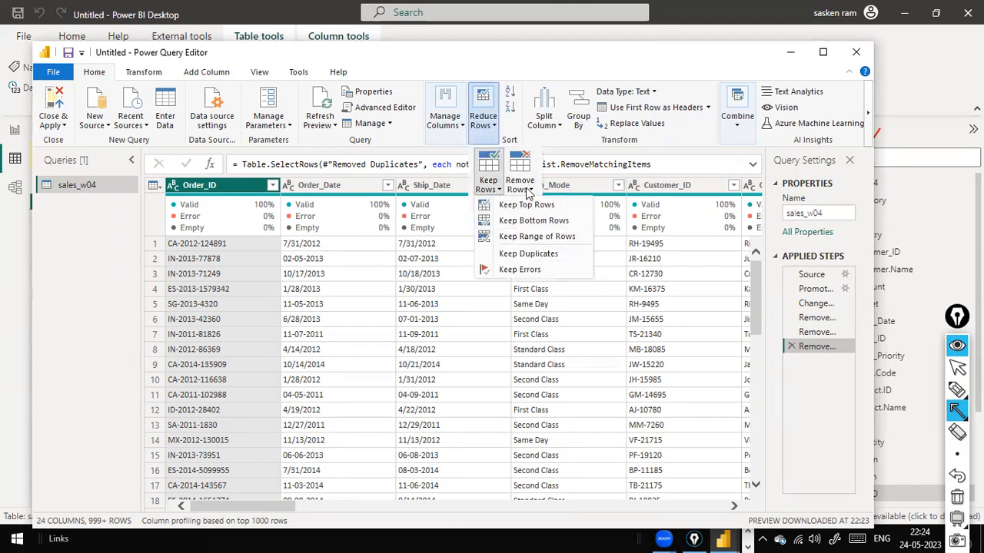
{"action": "left_click", "coordinate": [520, 178]}
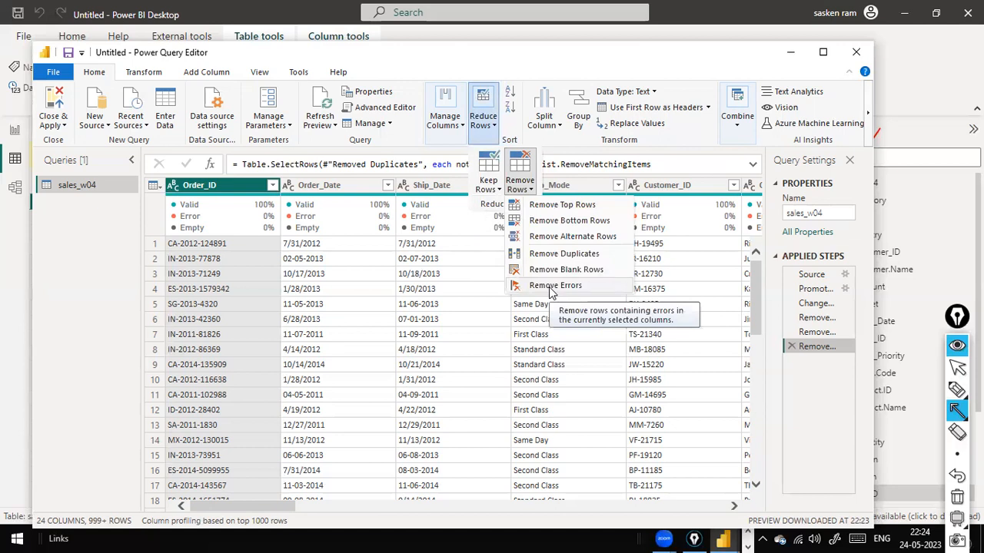
{"action": "left_click", "coordinate": [490, 183]}
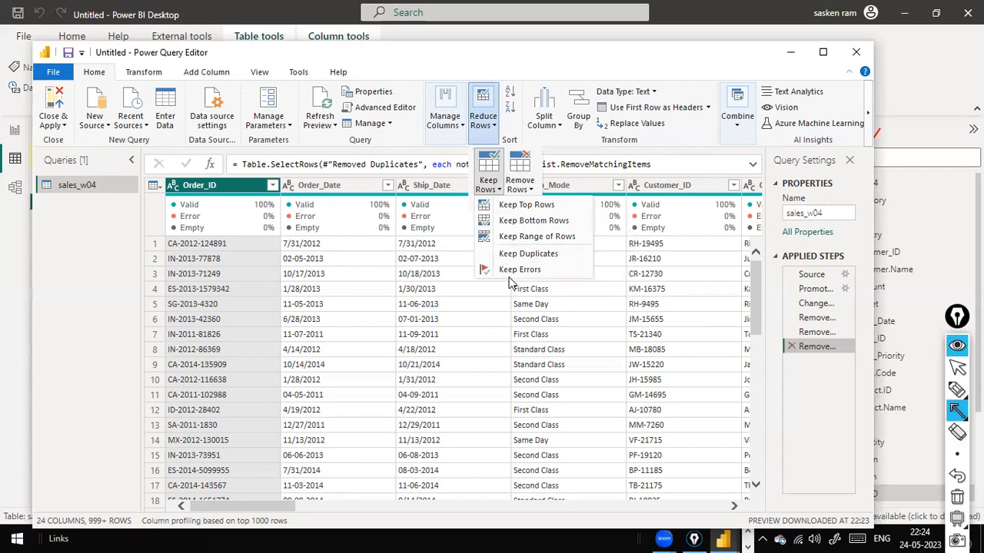
{"action": "left_click", "coordinate": [530, 188]}
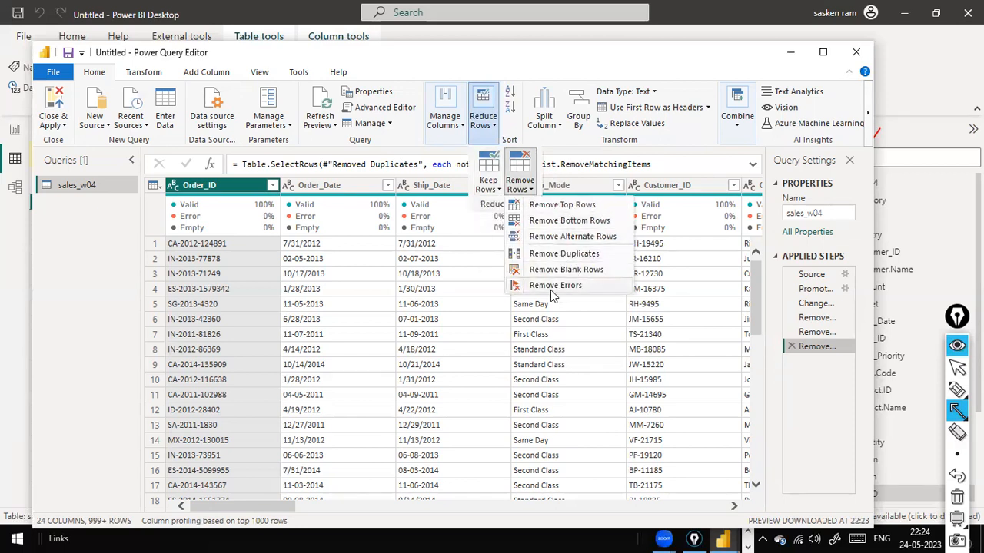
{"action": "left_click", "coordinate": [90, 302]}
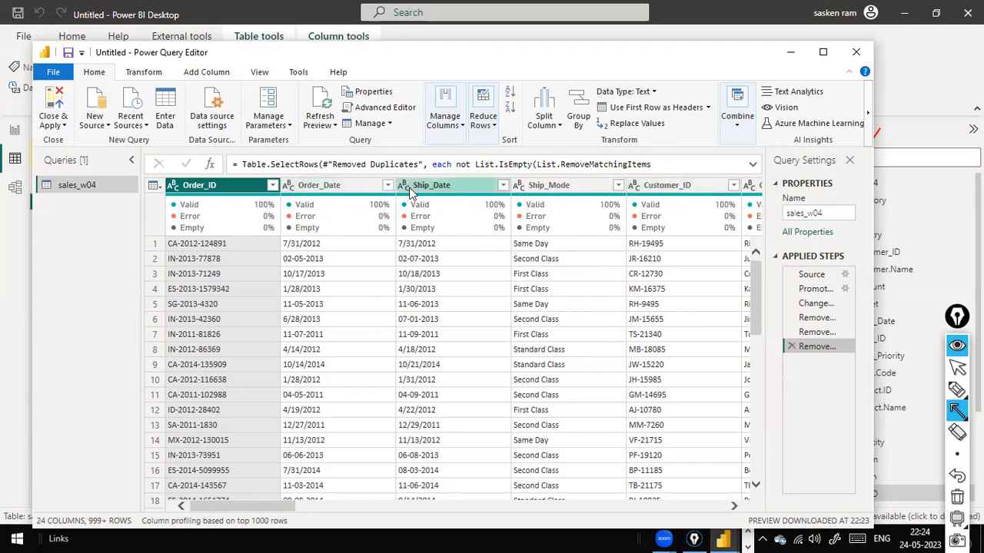
Review the data types of the sales_w04 columns, checking Order_Date's type options and the Sales, Quantity, Discount and Profit columns
{"action": "left_click", "coordinate": [291, 187]}
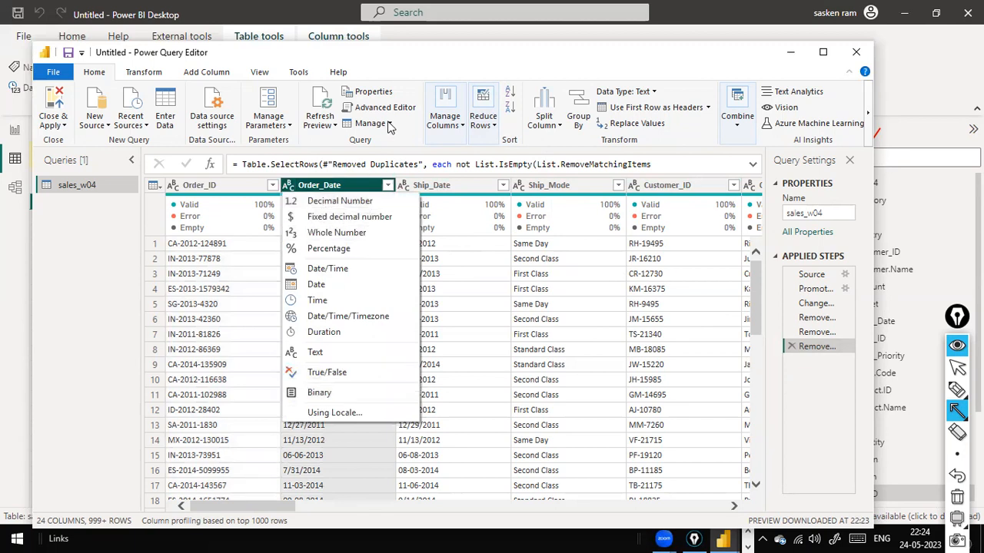
{"action": "left_click", "coordinate": [422, 70]}
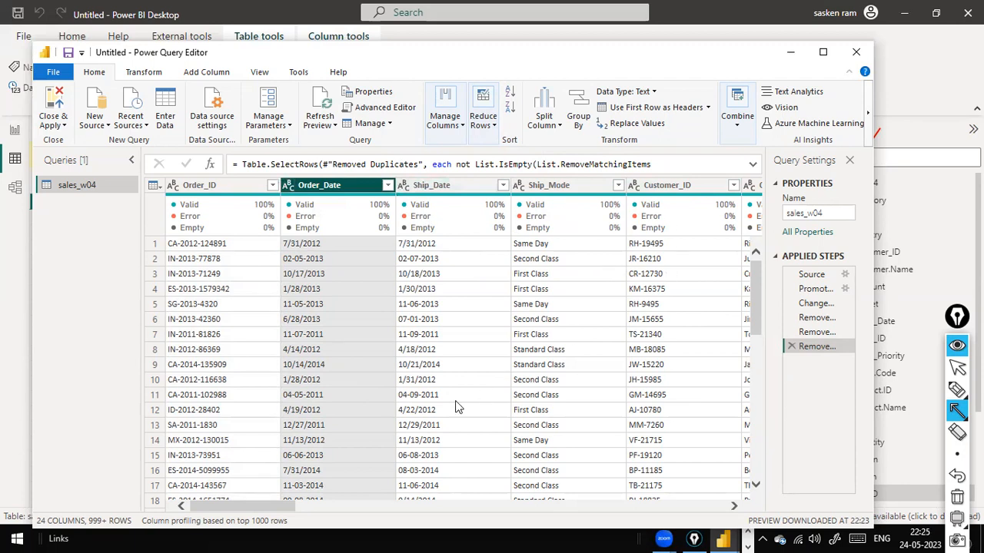
{"action": "left_click_drag", "start_coordinate": [292, 507], "coordinate": [697, 506]}
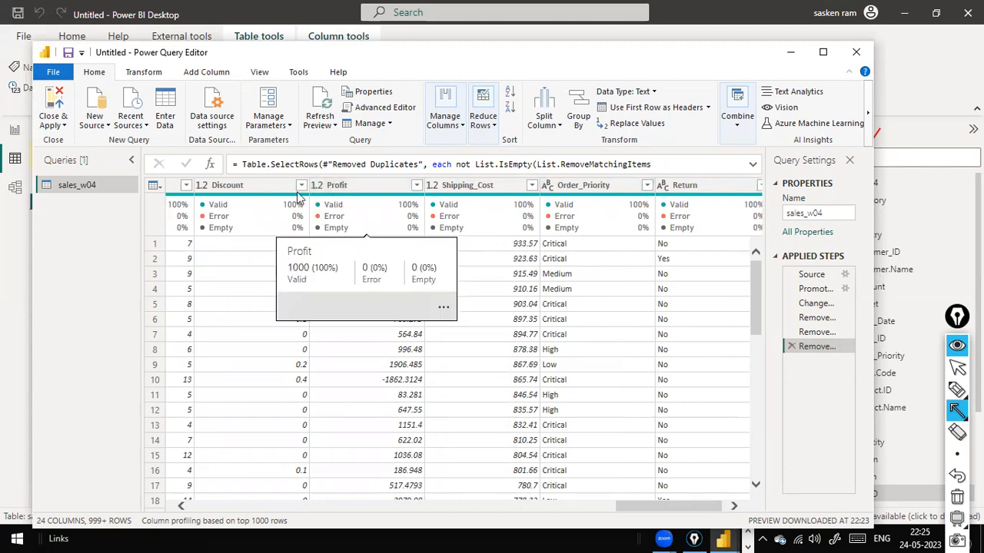
{"action": "left_click_drag", "start_coordinate": [690, 506], "coordinate": [615, 515]}
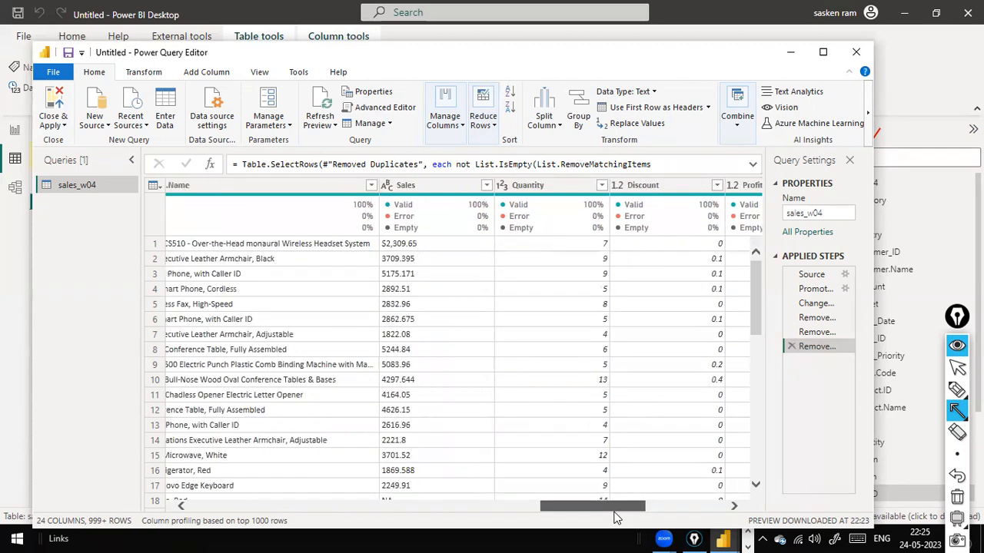
{"action": "mouse_move", "coordinate": [614, 513]}
{"action": "left_mouse_down"}
{"action": "mouse_move", "coordinate": [544, 527]}
{"action": "mouse_move", "coordinate": [610, 525]}
{"action": "left_mouse_up"}
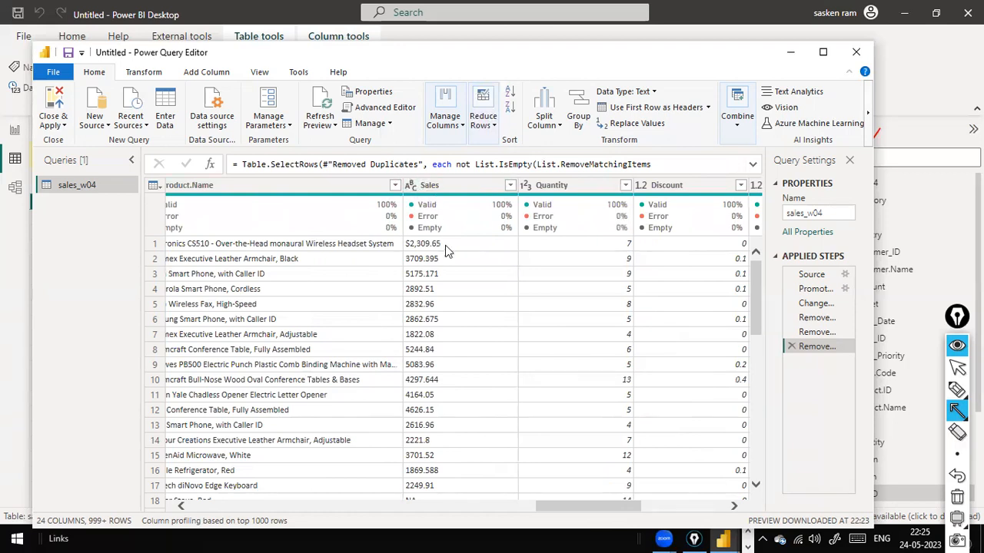
{"action": "left_click_drag", "start_coordinate": [565, 506], "coordinate": [139, 500]}
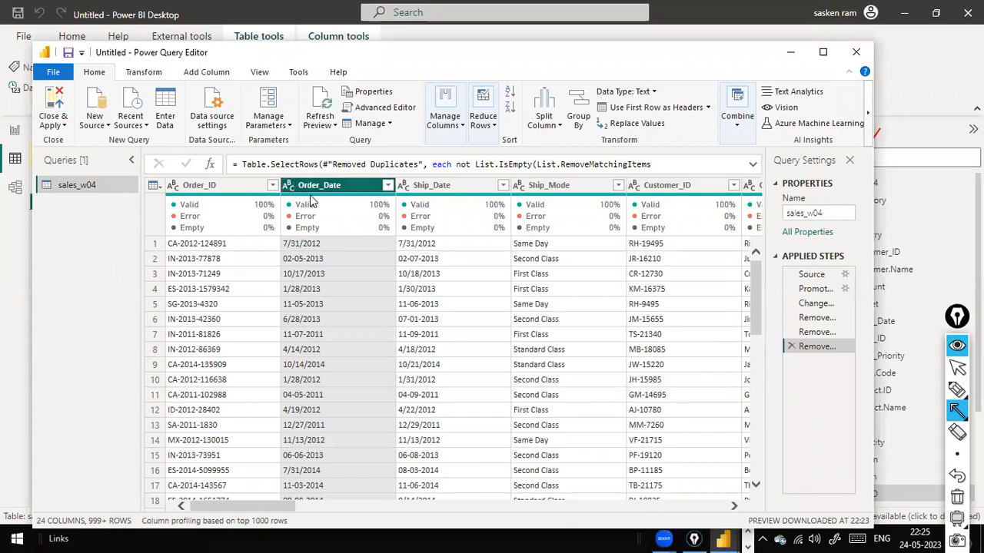
Try changing the Order_Date column's data type to Date, and delete the added Changed Type step
{"action": "left_click", "coordinate": [289, 191]}
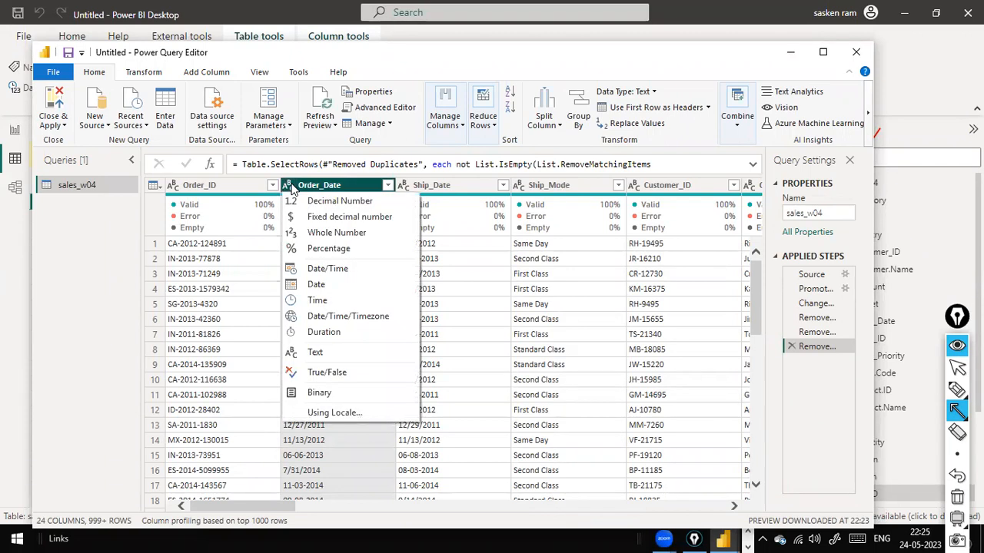
{"action": "left_click", "coordinate": [316, 284]}
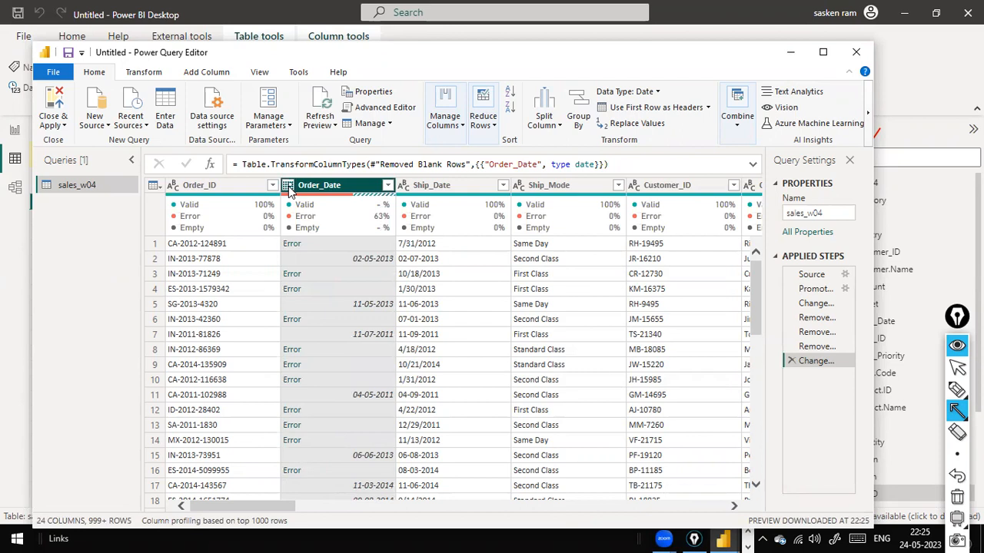
{"action": "left_click", "coordinate": [448, 186]}
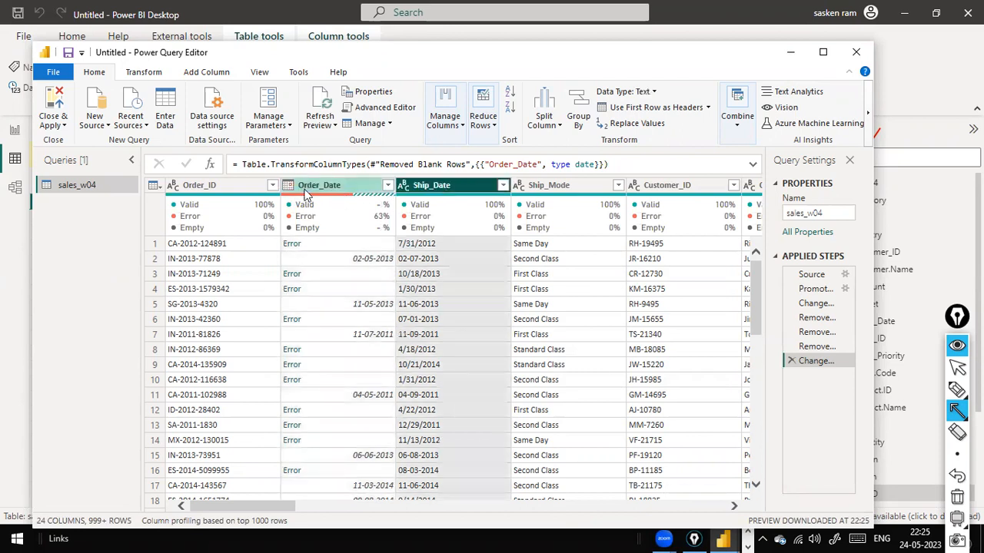
{"action": "left_click", "coordinate": [313, 189]}
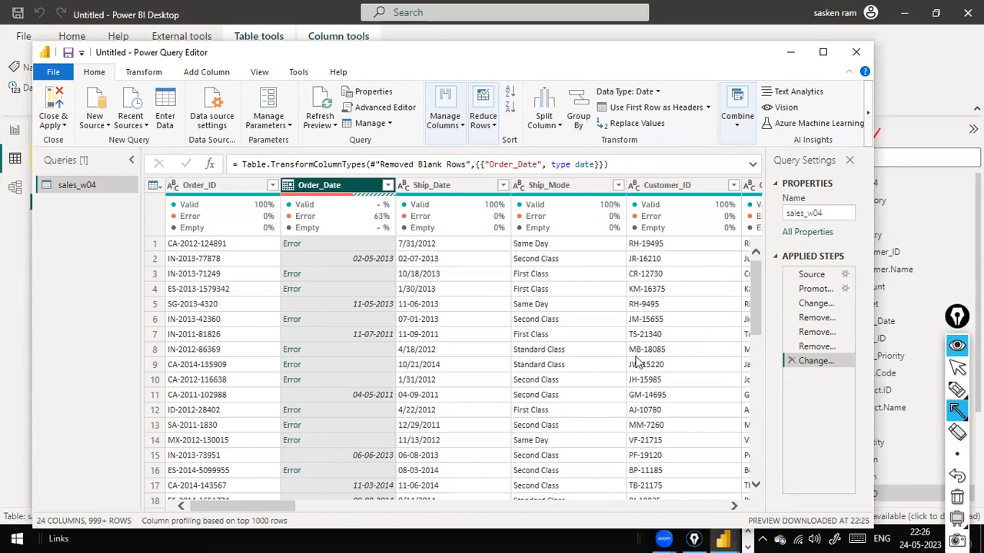
{"action": "left_click", "coordinate": [790, 361]}
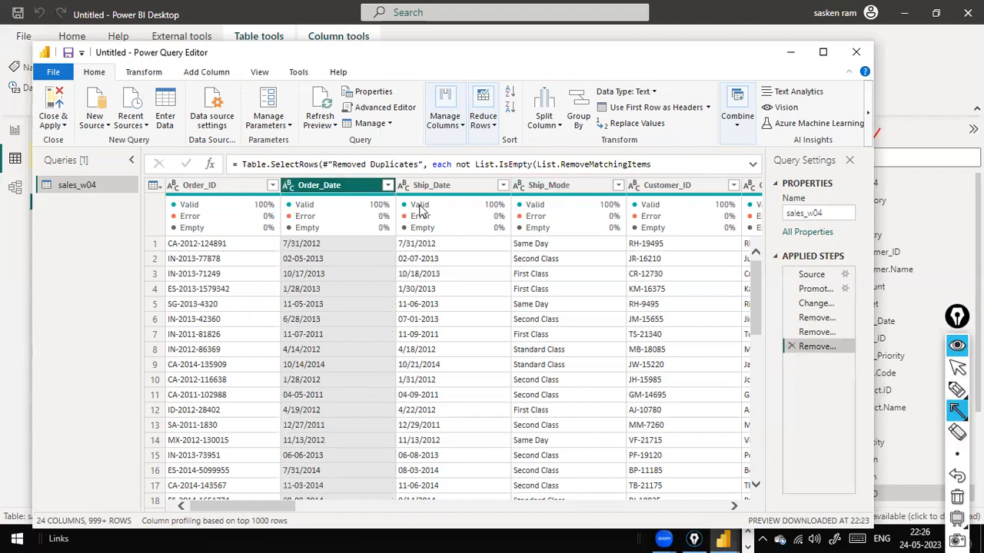
Compare the date formats and separators of the first two Order_Date values
{"action": "left_click", "coordinate": [342, 242]}
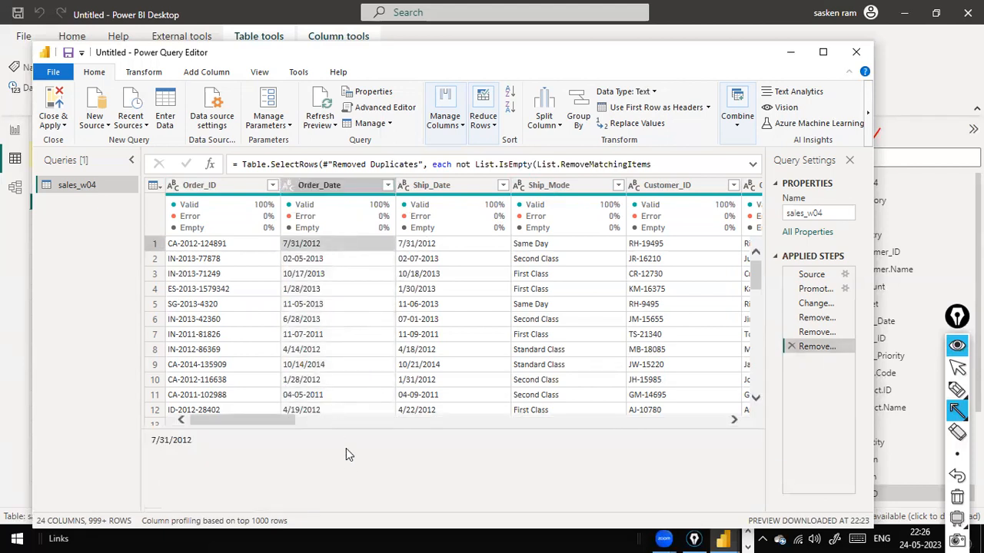
{"action": "left_click_drag", "start_coordinate": [361, 429], "coordinate": [361, 470]}
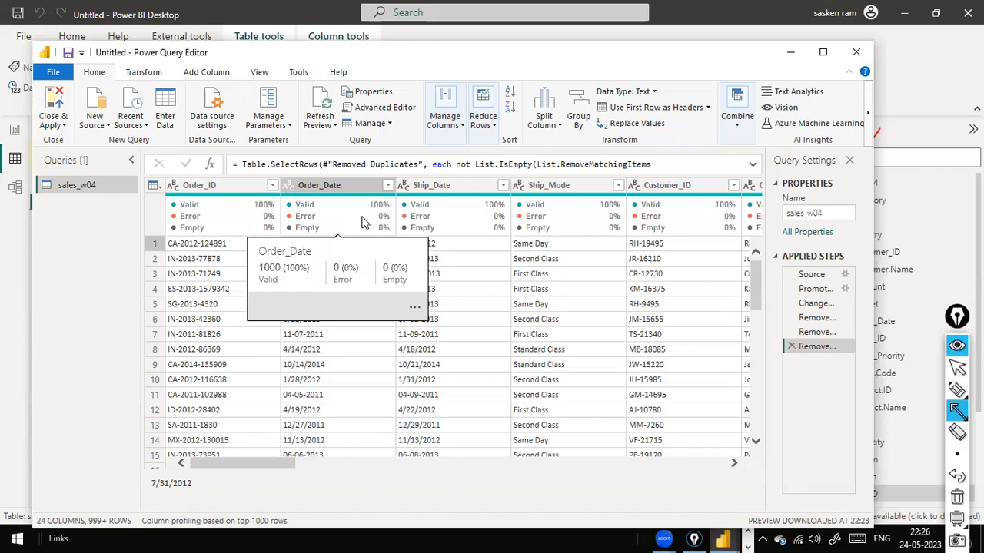
{"action": "mouse_move", "coordinate": [744, 223]}
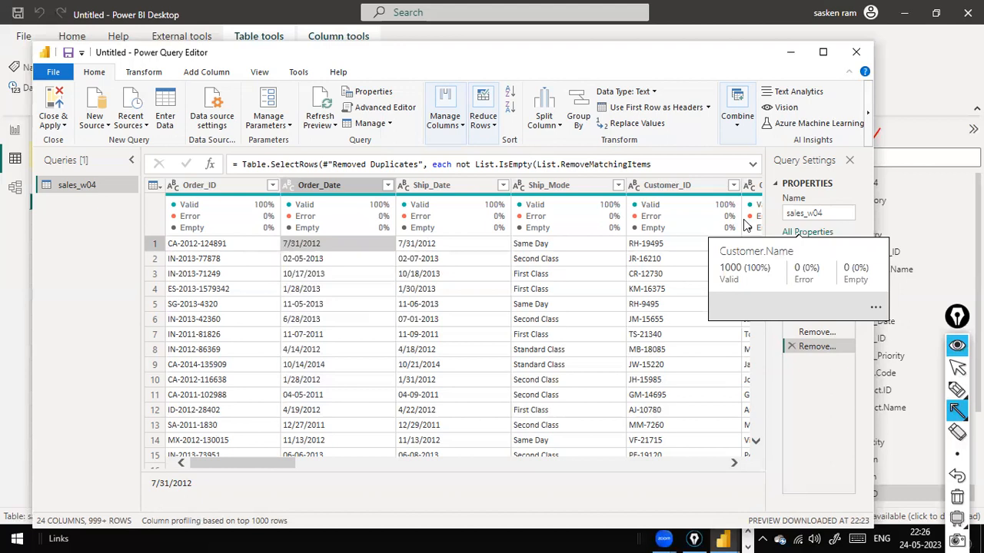
{"action": "left_click", "coordinate": [332, 259]}
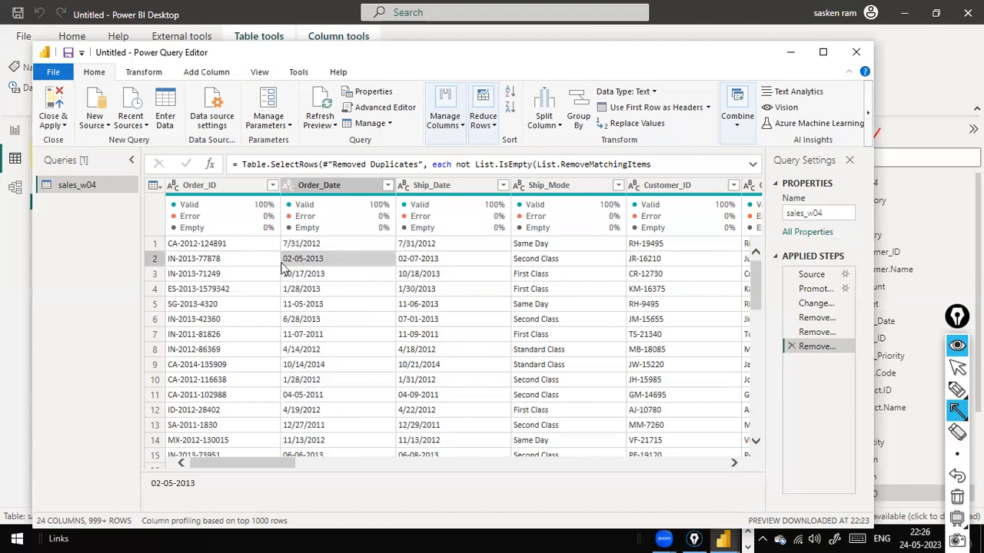
{"action": "left_click", "coordinate": [296, 245]}
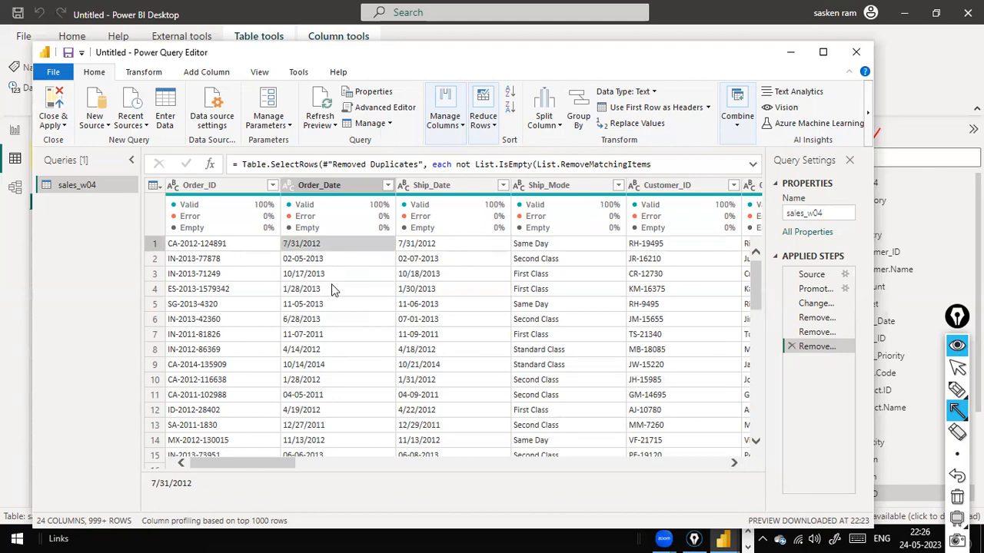
{"action": "left_click", "coordinate": [326, 261]}
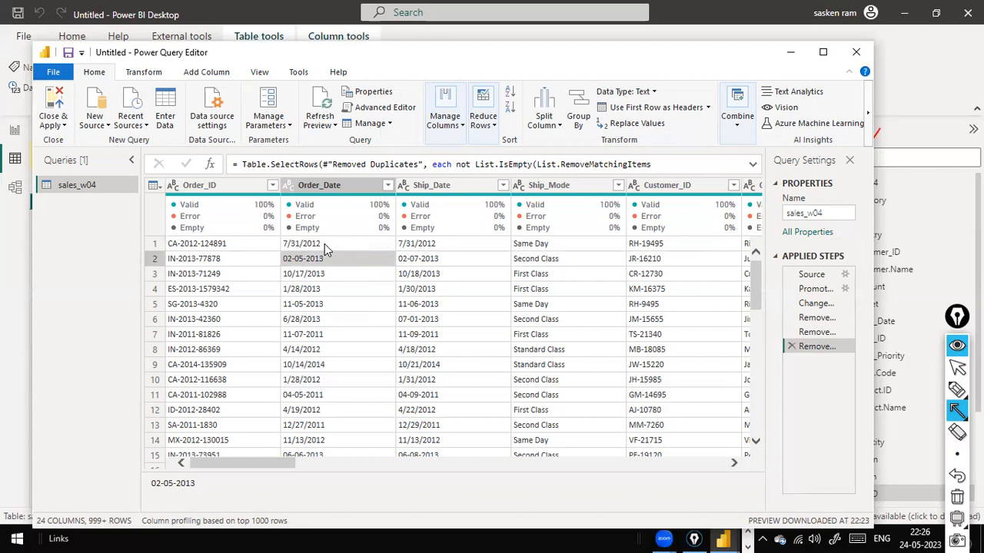
{"action": "left_click", "coordinate": [325, 243]}
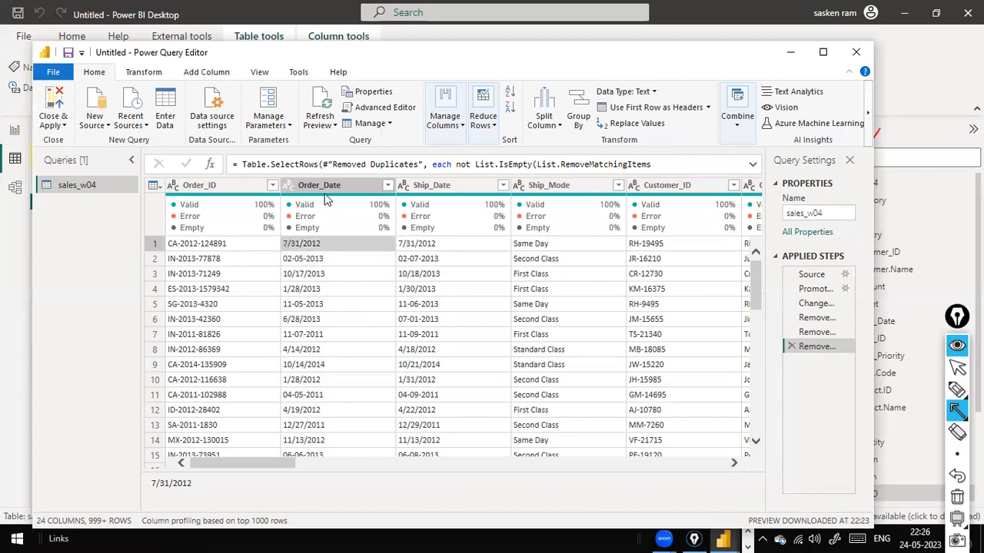
{"action": "left_click", "coordinate": [308, 266]}
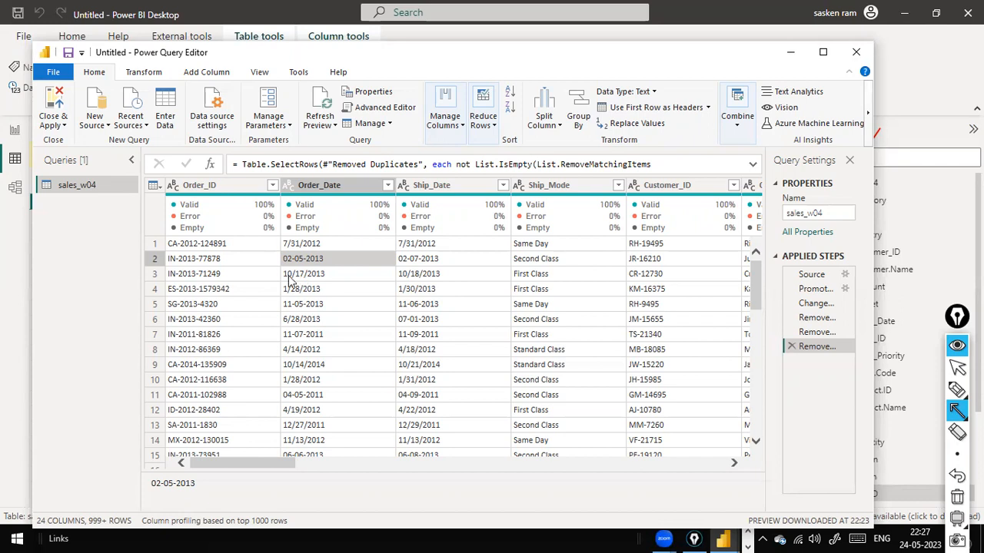
{"action": "left_click", "coordinate": [308, 247]}
{"action": "left_click", "coordinate": [300, 262]}
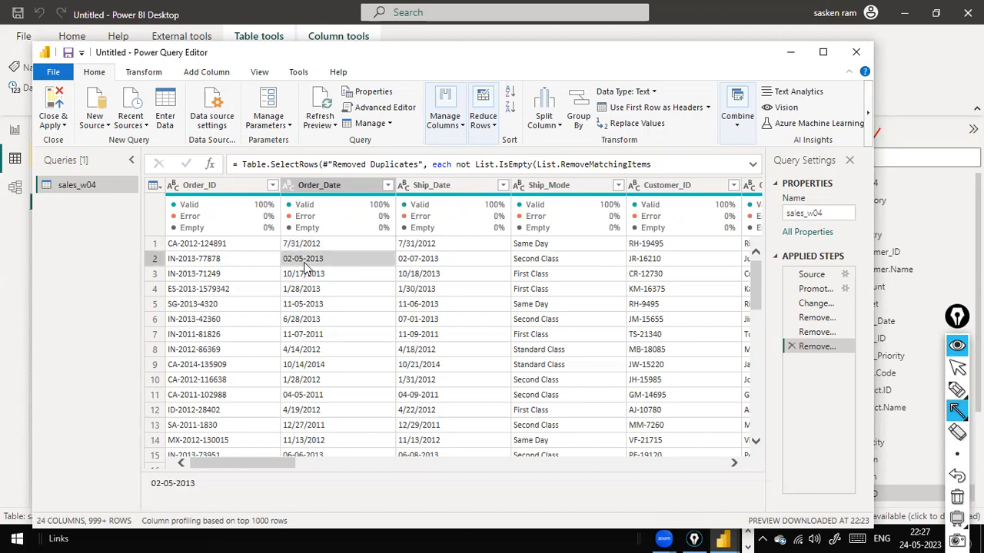
{"action": "left_click", "coordinate": [291, 246]}
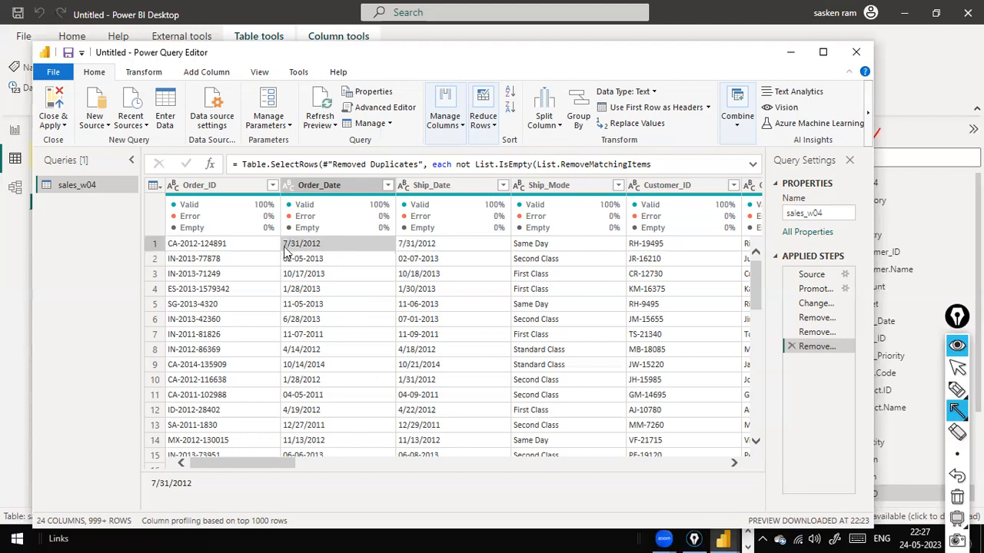
{"action": "left_click", "coordinate": [316, 262]}
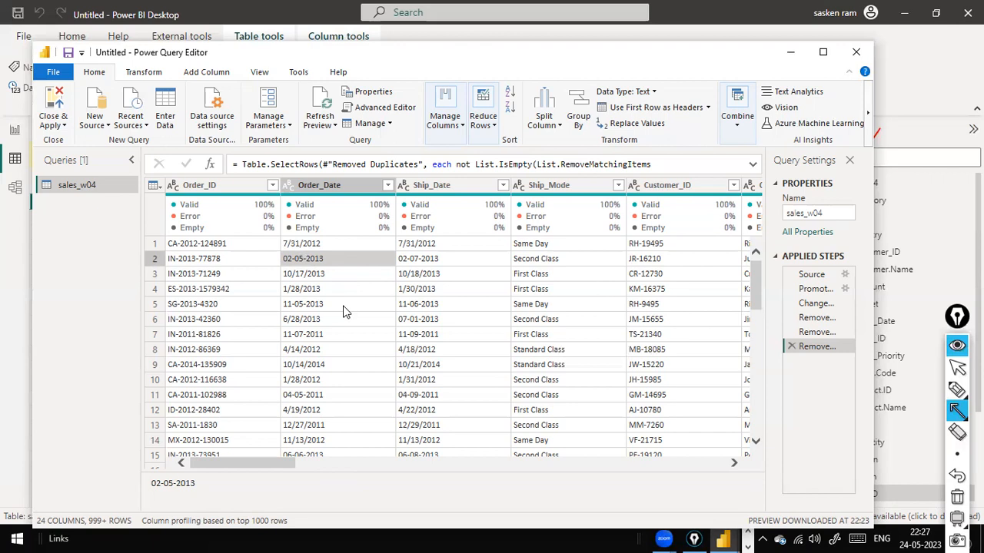
Replace every "-" with "/" in the Order_Date column and check the dates down the rows
{"action": "left_click", "coordinate": [343, 186]}
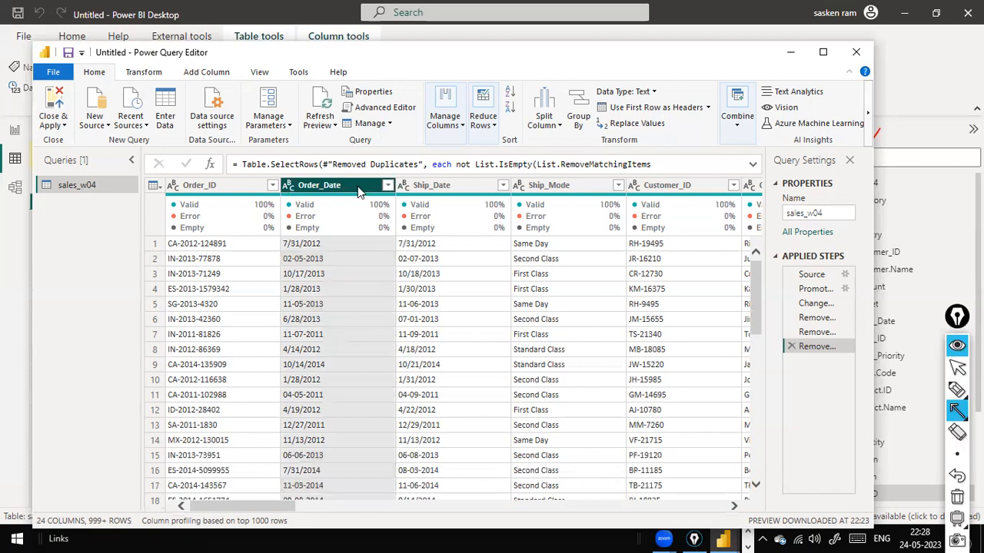
{"action": "right_click", "coordinate": [359, 191]}
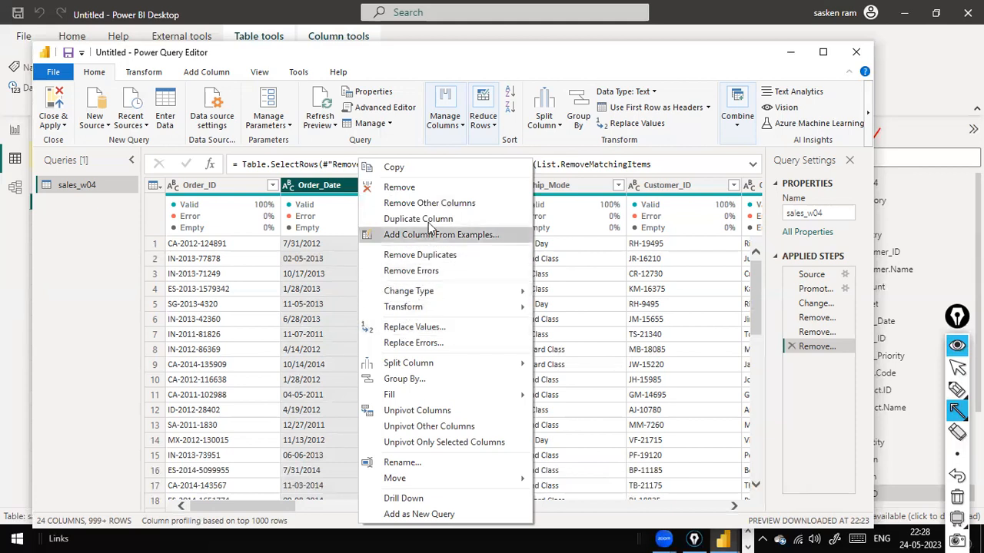
{"action": "left_click", "coordinate": [451, 331]}
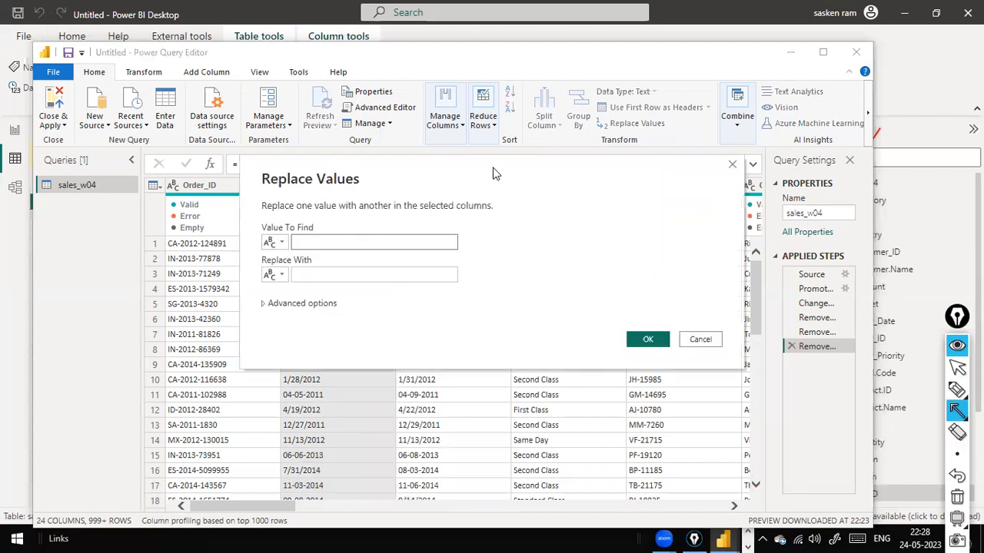
{"action": "left_click", "coordinate": [518, 208]}
{"action": "type", "text": "-"}
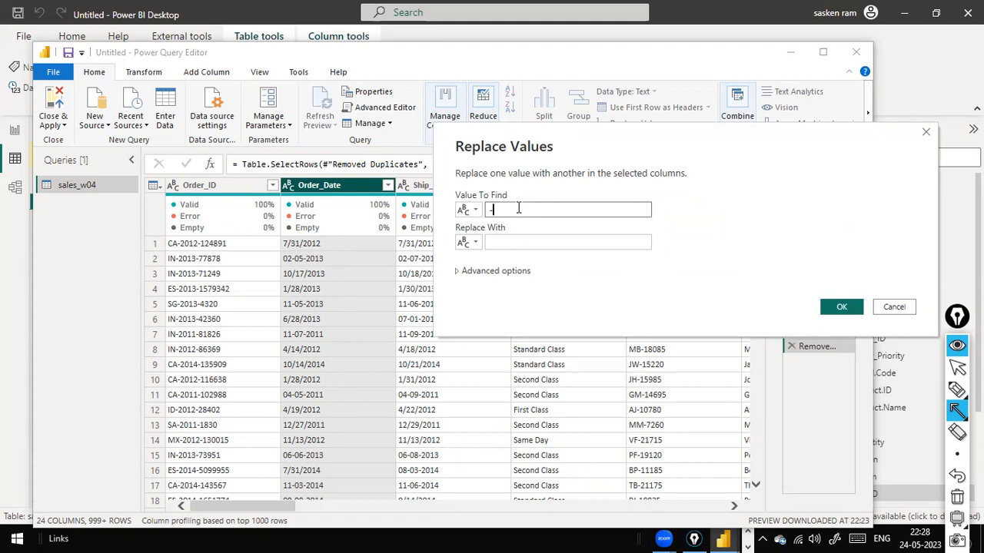
{"action": "left_click", "coordinate": [540, 243]}
{"action": "type", "text": "/"}
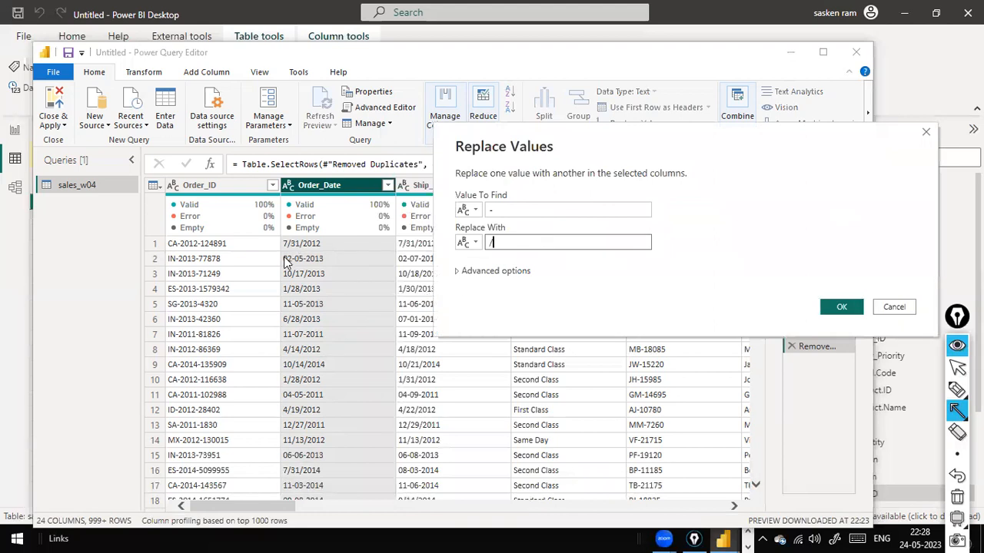
{"action": "double_click", "coordinate": [485, 210]}
{"action": "left_click", "coordinate": [497, 242]}
{"action": "left_click", "coordinate": [842, 306]}
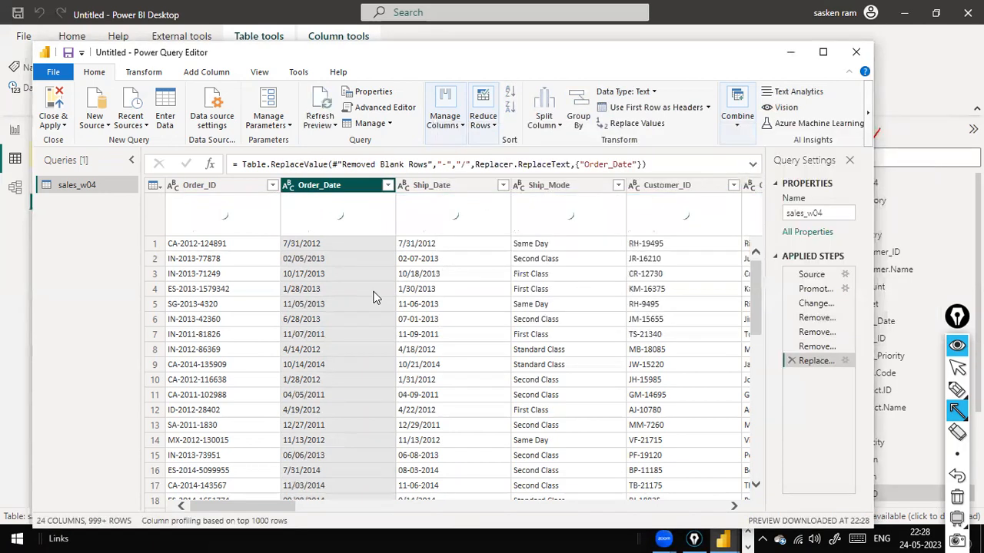
{"action": "scroll", "coordinate": [321, 404], "scroll_direction": "down", "scroll_amount": 11}
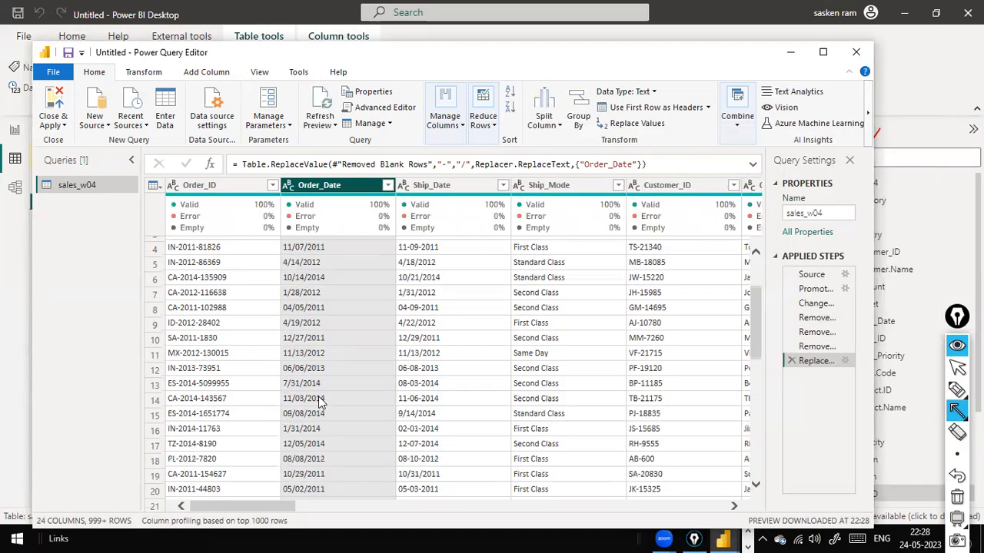
{"action": "scroll", "coordinate": [321, 404], "scroll_direction": "up", "scroll_amount": 11}
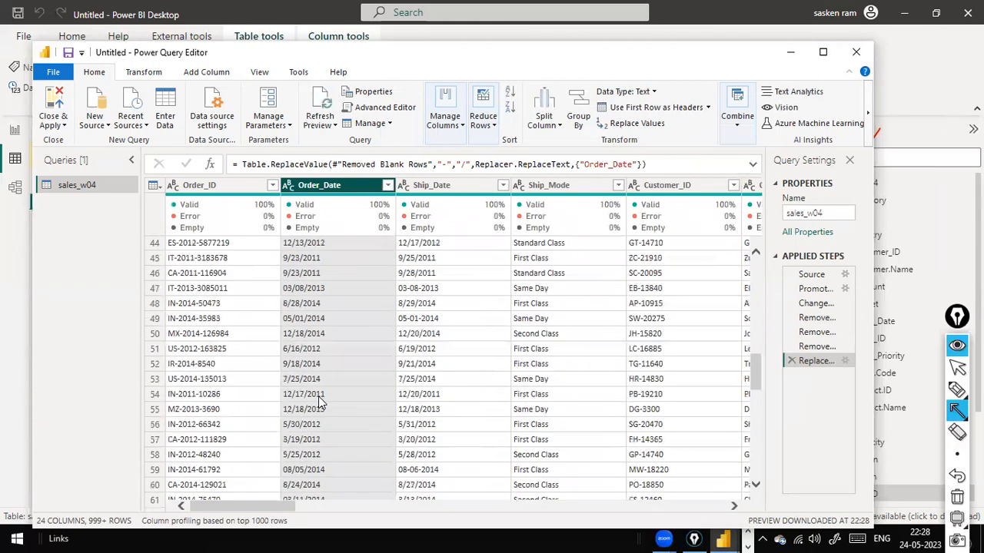
Convert the Order_Date column using a locale, with data type Date and locale English (United States)
{"action": "left_click", "coordinate": [289, 188]}
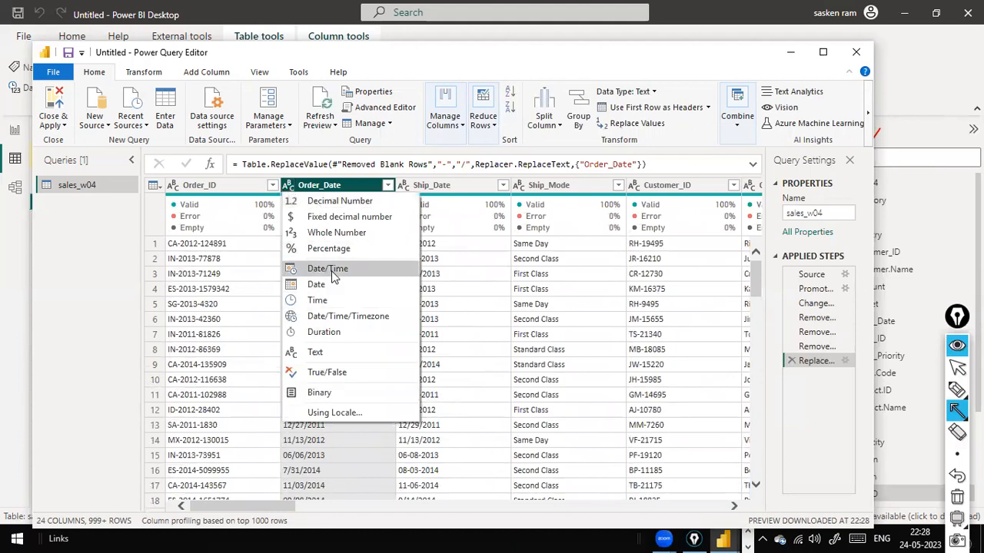
{"action": "left_click", "coordinate": [358, 413]}
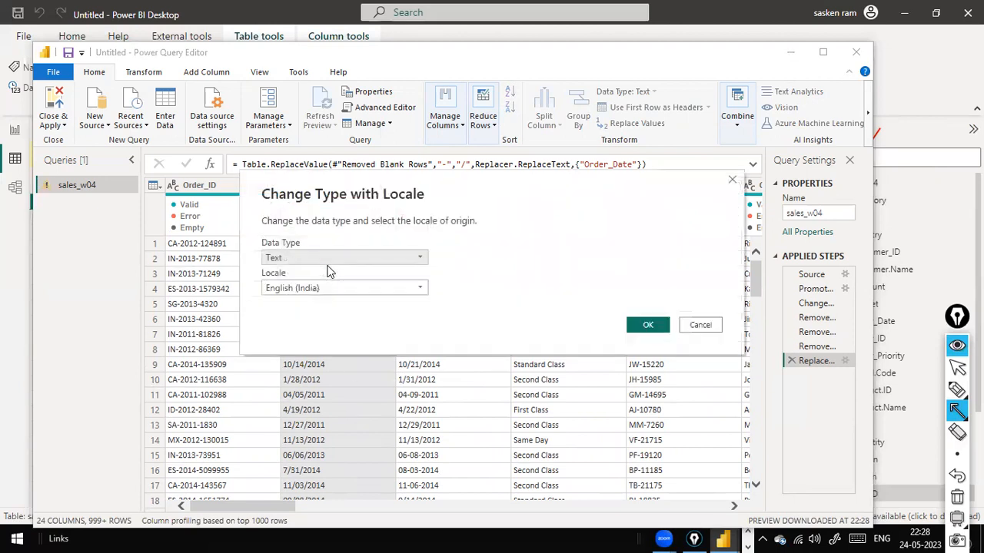
{"action": "left_click", "coordinate": [351, 262]}
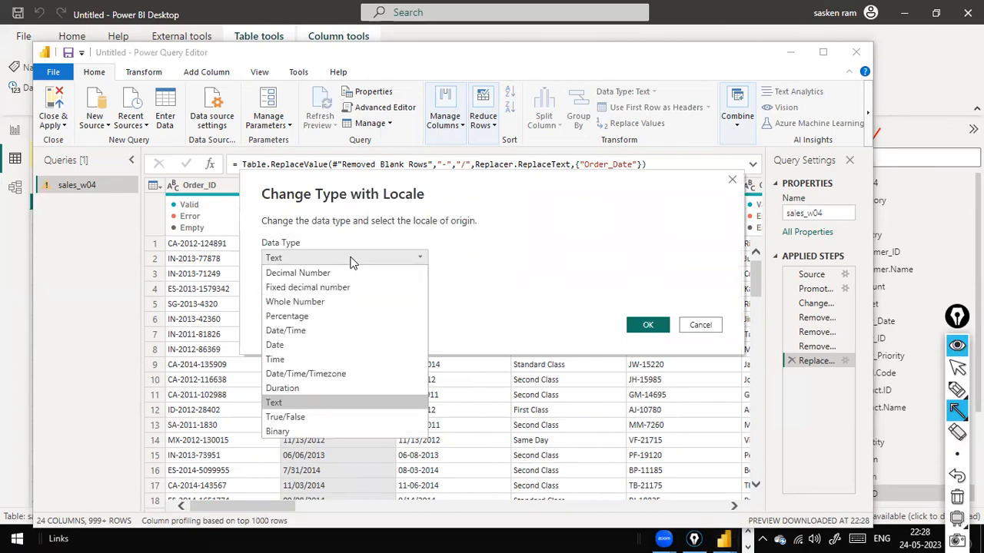
{"action": "left_click", "coordinate": [313, 340]}
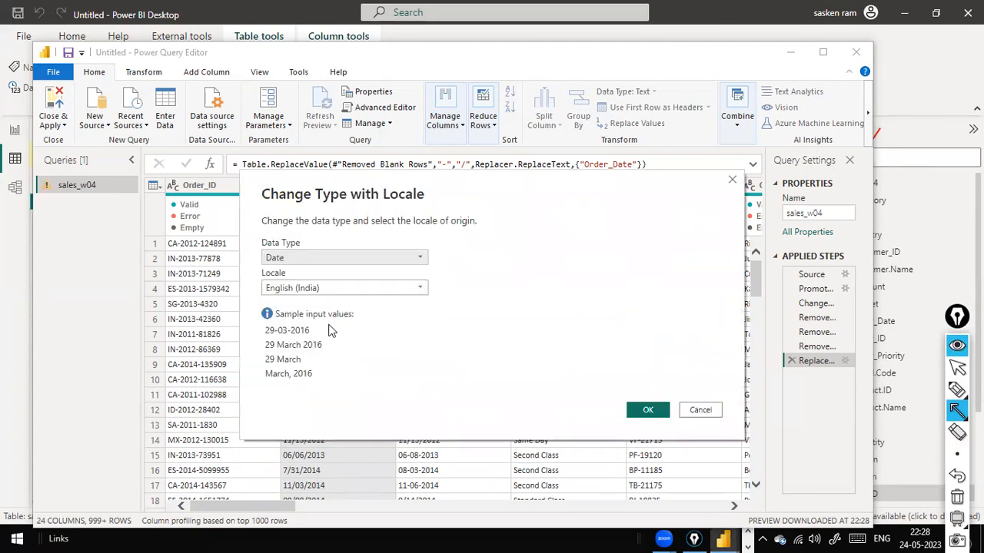
{"action": "left_click", "coordinate": [392, 288]}
{"action": "scroll", "coordinate": [378, 361], "scroll_direction": "down", "scroll_amount": 5}
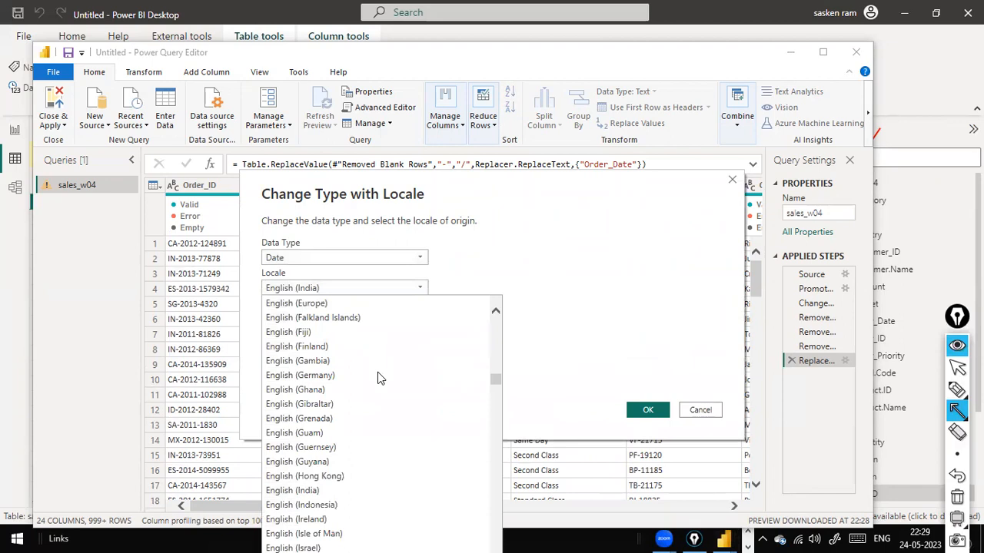
{"action": "scroll", "coordinate": [377, 411], "scroll_direction": "down", "scroll_amount": 2}
{"action": "scroll", "coordinate": [377, 411], "scroll_direction": "down", "scroll_amount": 3}
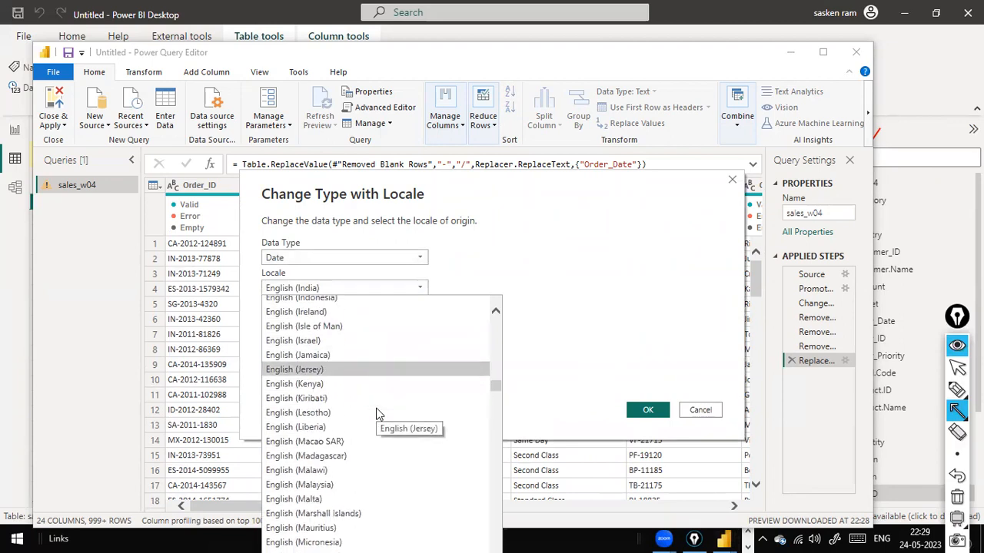
{"action": "scroll", "coordinate": [377, 413], "scroll_direction": "down", "scroll_amount": 9}
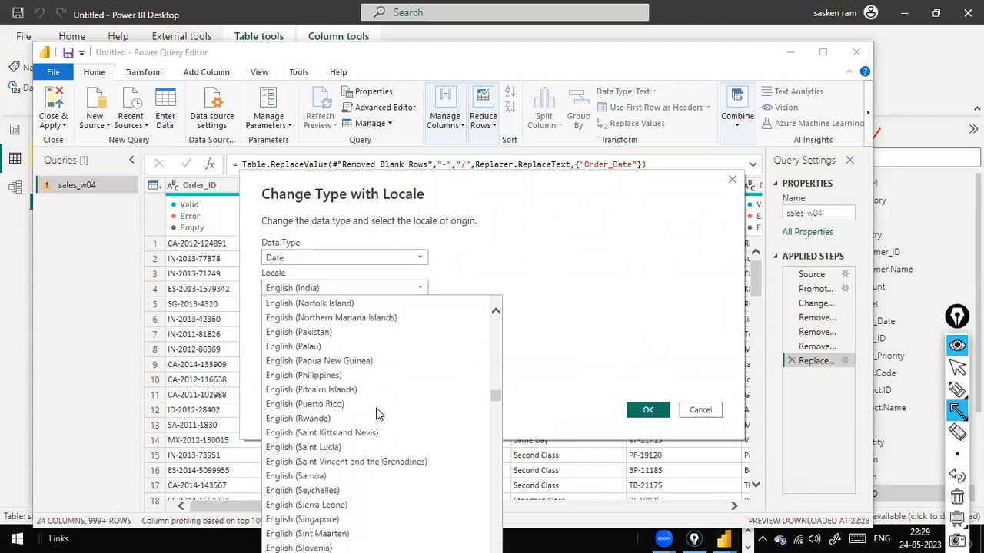
{"action": "scroll", "coordinate": [377, 413], "scroll_direction": "down", "scroll_amount": 2}
{"action": "scroll", "coordinate": [378, 413], "scroll_direction": "down", "scroll_amount": 4}
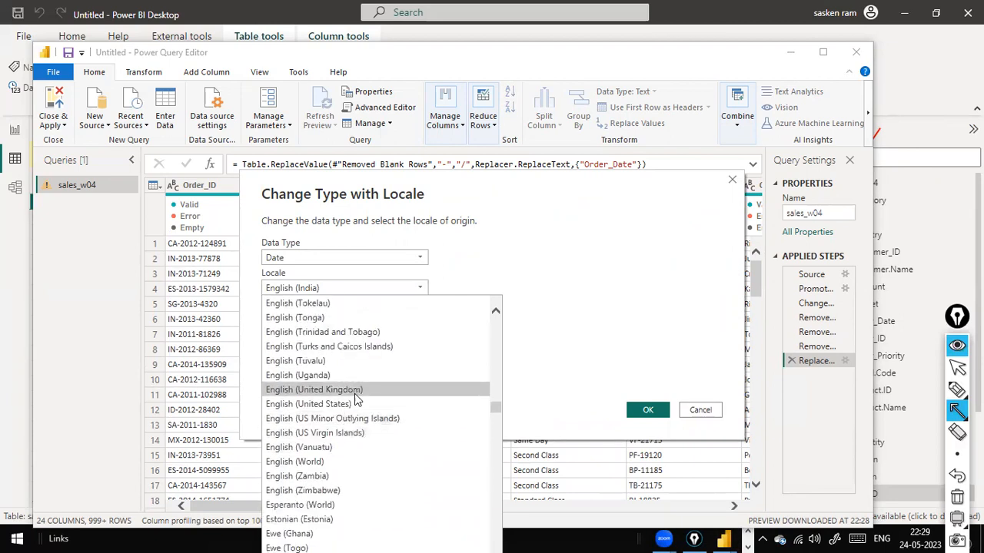
{"action": "left_click", "coordinate": [354, 404]}
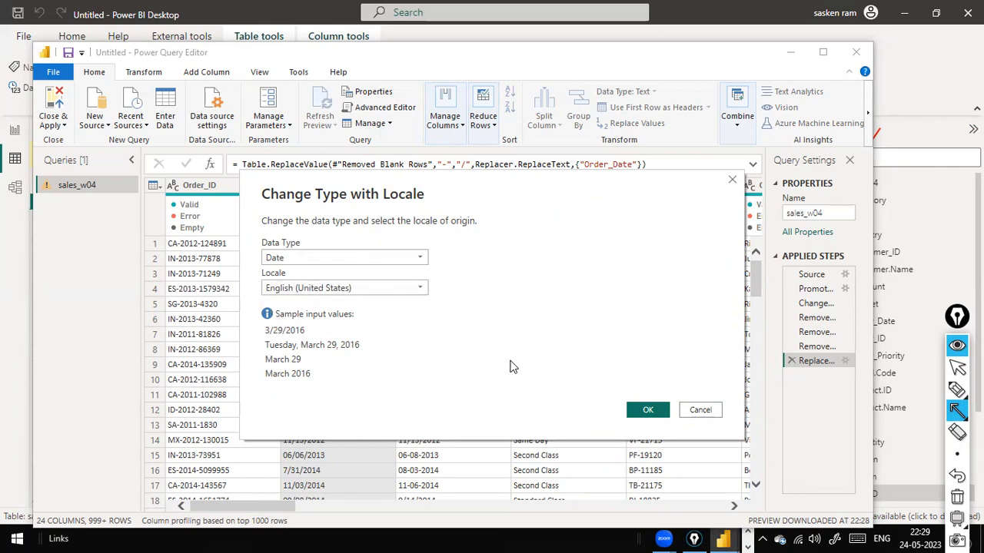
{"action": "left_click", "coordinate": [649, 411]}
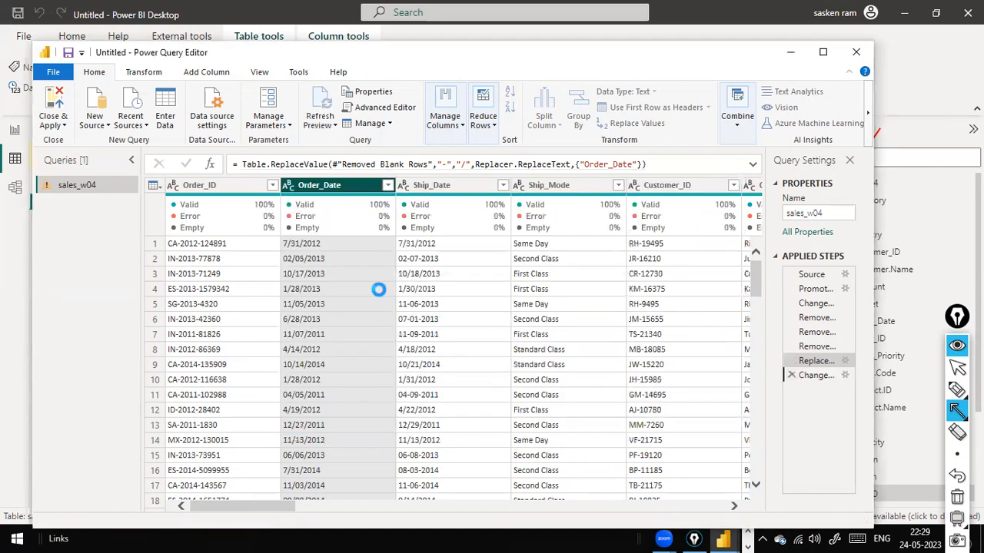
{"action": "left_click", "coordinate": [287, 185]}
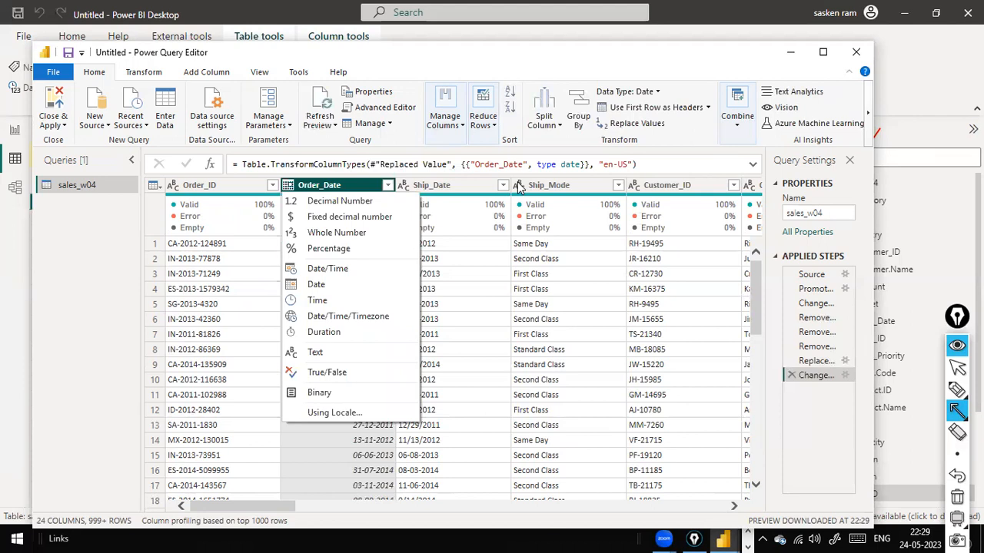
{"action": "left_click", "coordinate": [448, 185]}
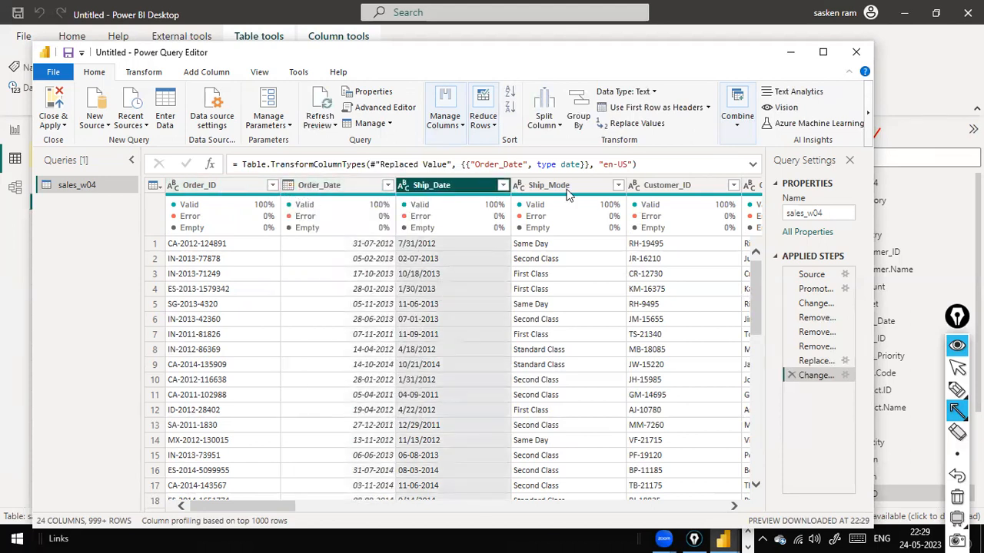
{"action": "left_click", "coordinate": [534, 185]}
Remove the "$" sign from the Sales column by replacing it with nothing, and check the values down the rows
{"action": "left_click_drag", "start_coordinate": [241, 507], "coordinate": [581, 468]}
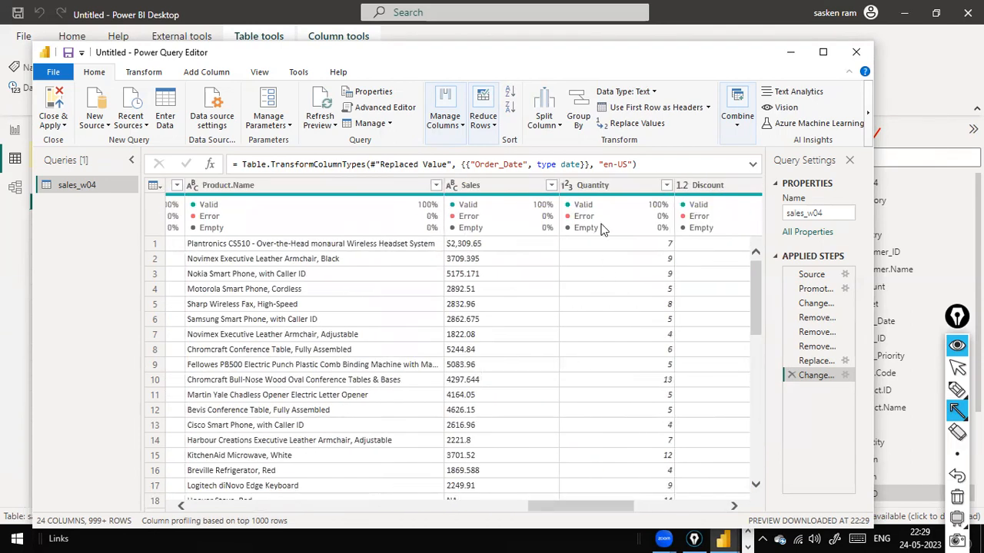
{"action": "left_click", "coordinate": [511, 189]}
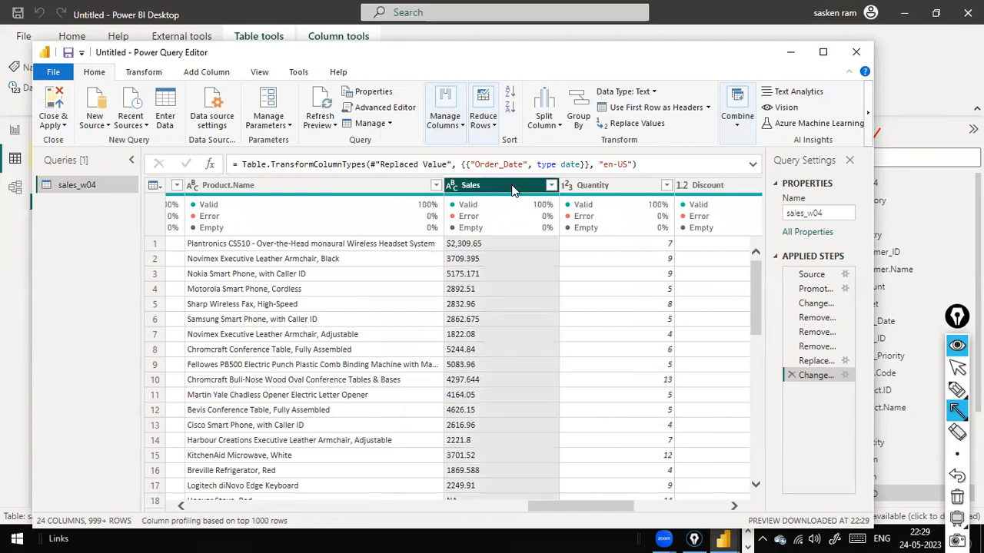
{"action": "right_click", "coordinate": [513, 190]}
{"action": "left_click", "coordinate": [486, 281]}
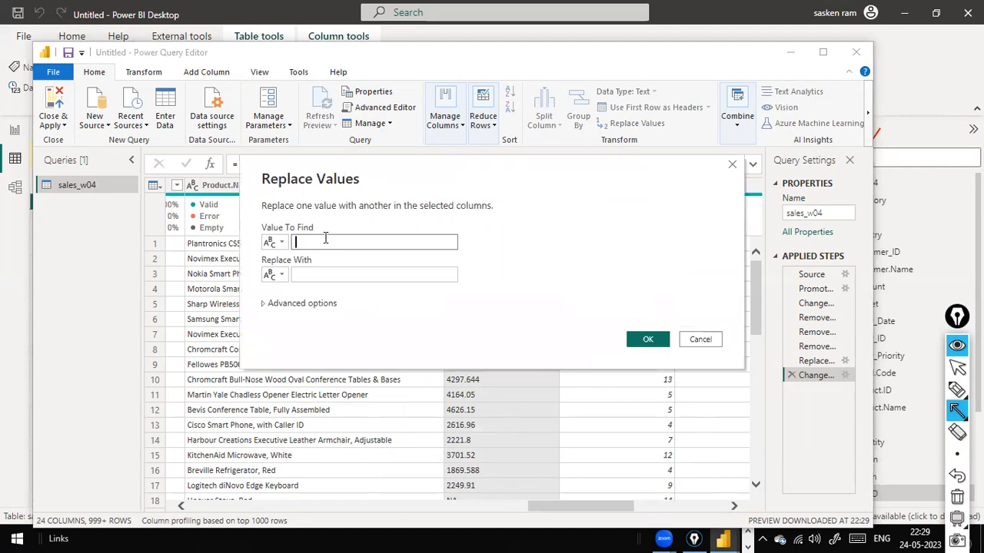
{"action": "type", "text": "$"}
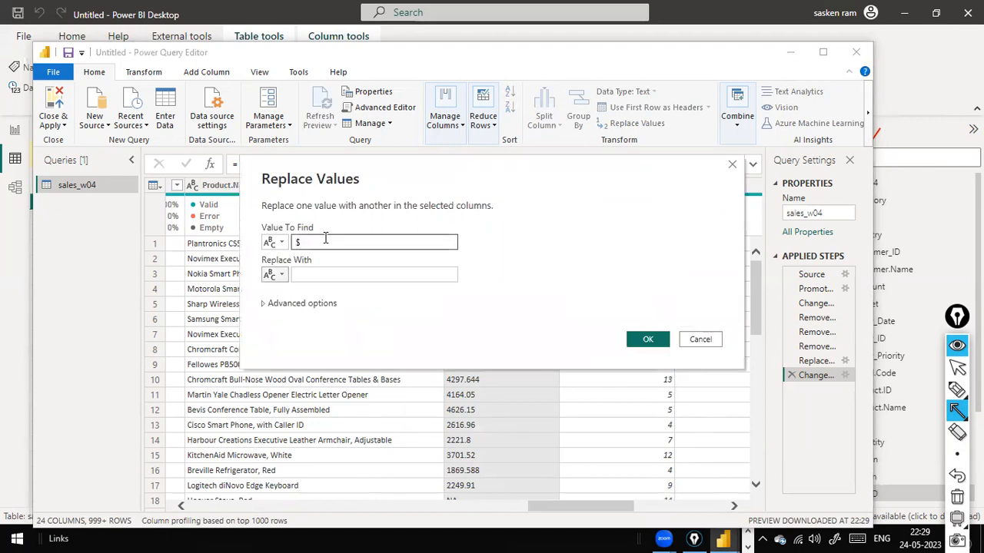
{"action": "left_click", "coordinate": [315, 275]}
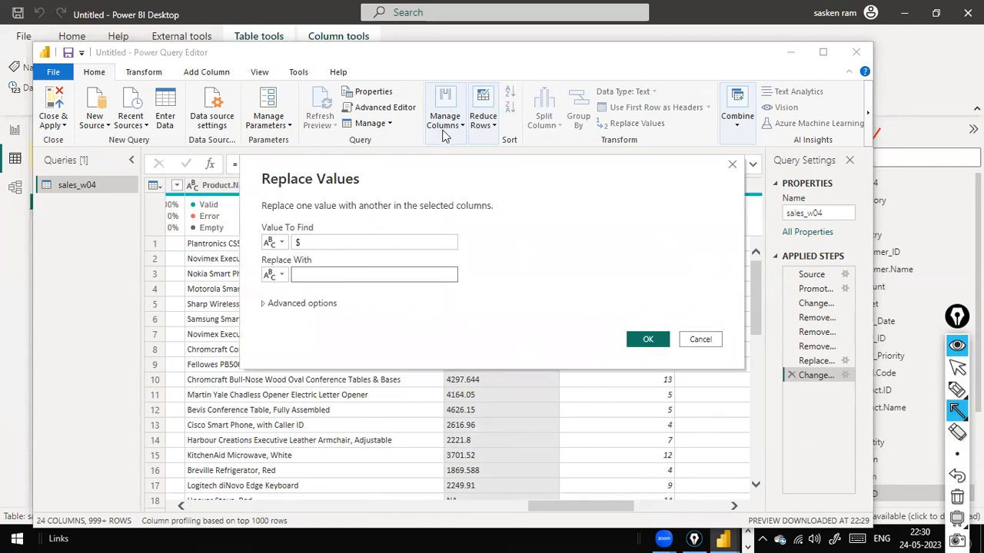
{"action": "left_click", "coordinate": [648, 340]}
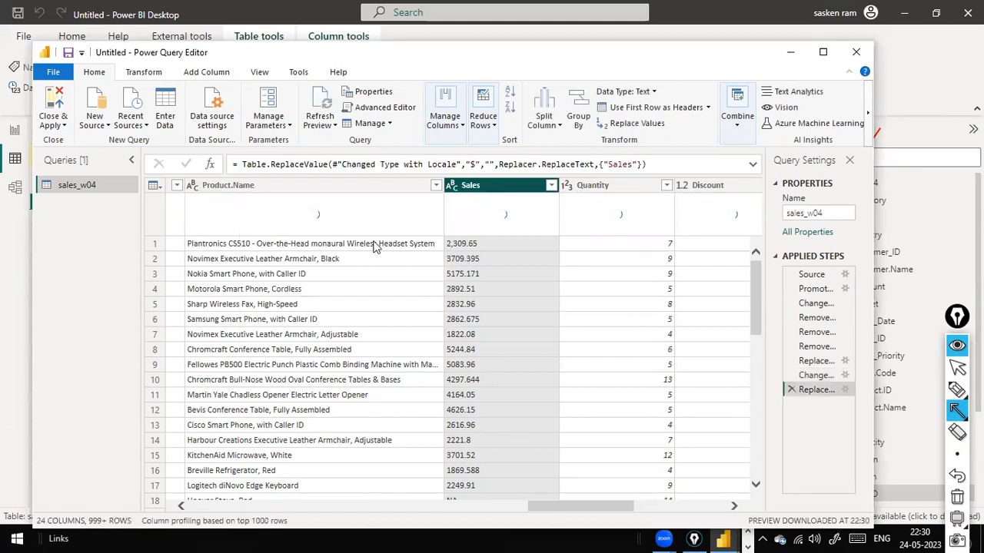
{"action": "scroll", "coordinate": [514, 264], "scroll_direction": "down", "scroll_amount": 5}
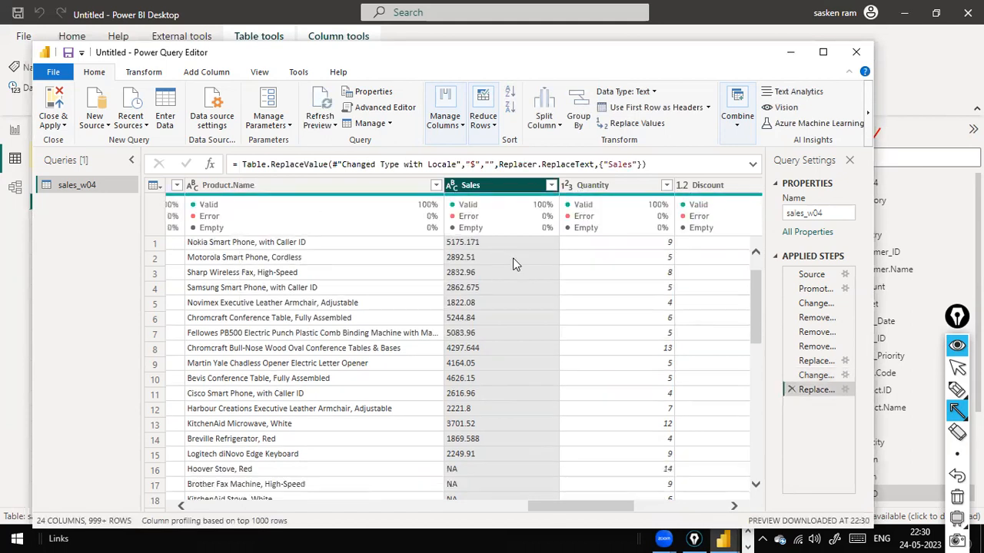
{"action": "scroll", "coordinate": [478, 348], "scroll_direction": "up", "scroll_amount": 2}
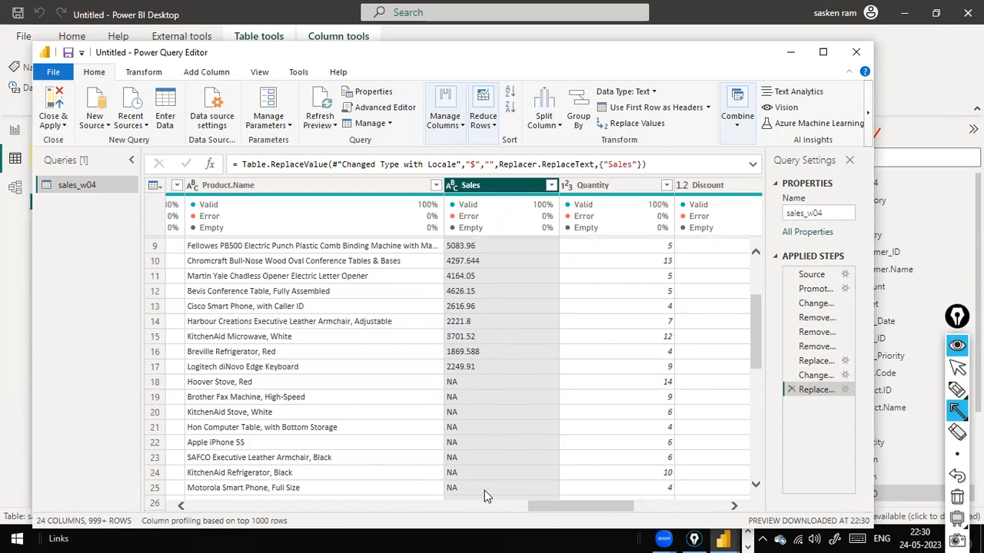
Replace every "NA" in the Sales column with 0
{"action": "right_click", "coordinate": [492, 188]}
{"action": "left_click", "coordinate": [454, 186]}
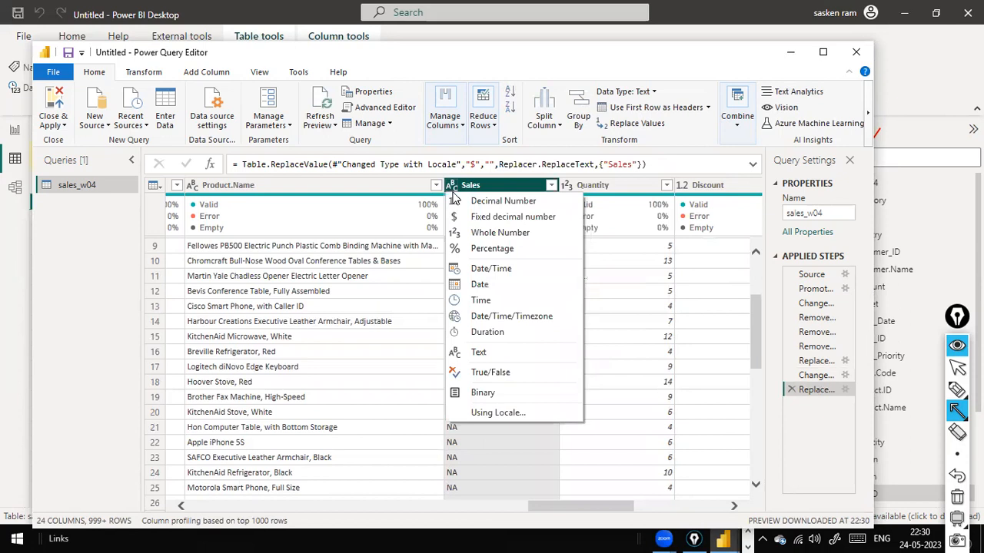
{"action": "left_click", "coordinate": [529, 188]}
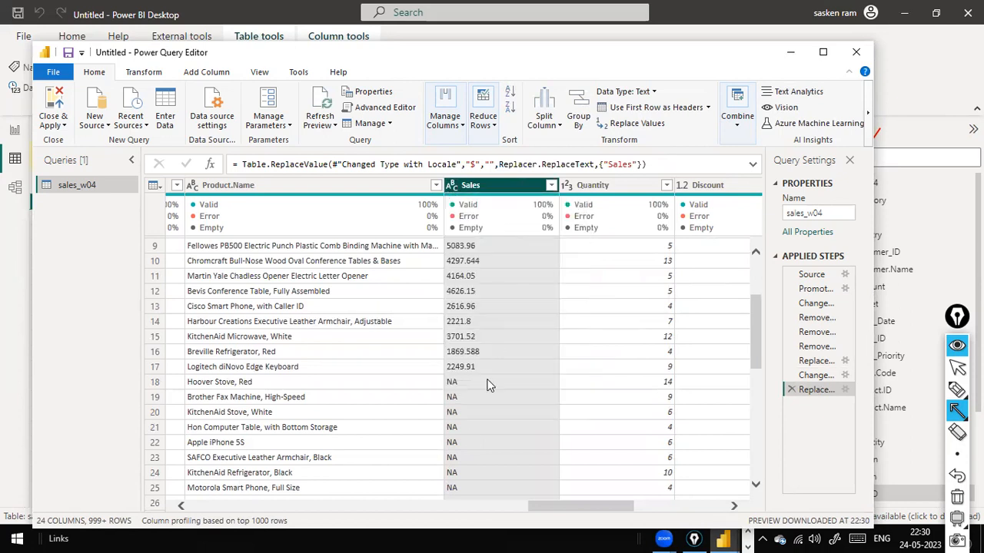
{"action": "right_click", "coordinate": [519, 191]}
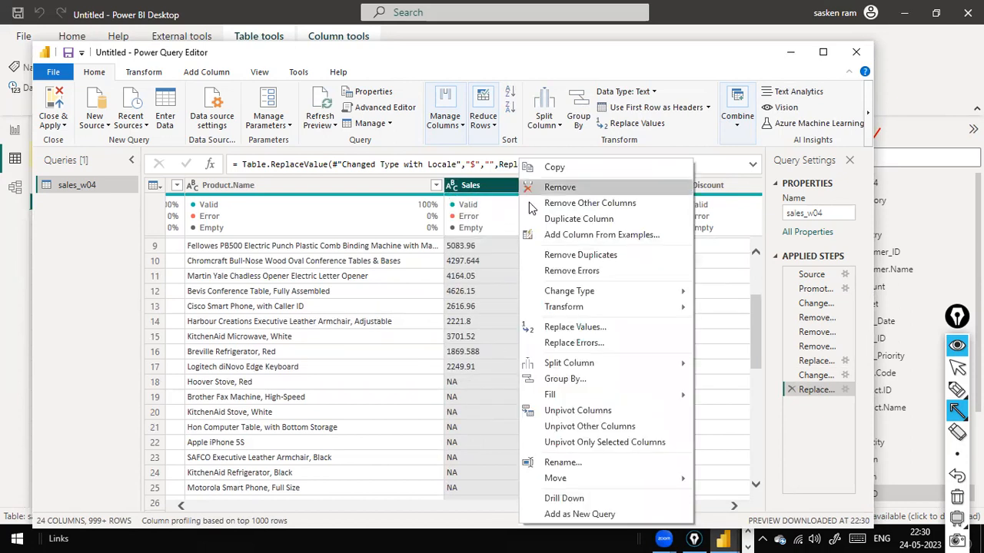
{"action": "left_click", "coordinate": [583, 329]}
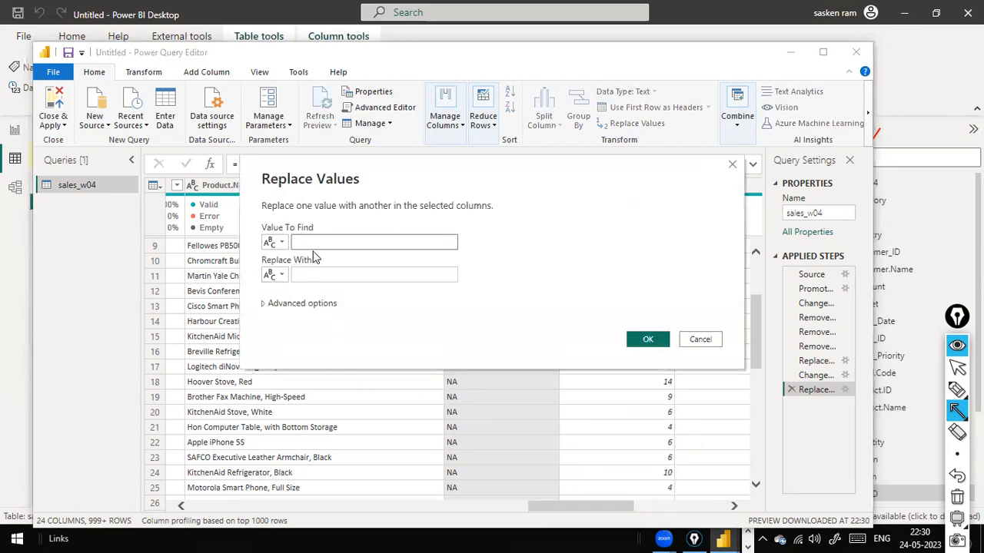
{"action": "type", "text": "NA"}
{"action": "key", "text": "Tab"}
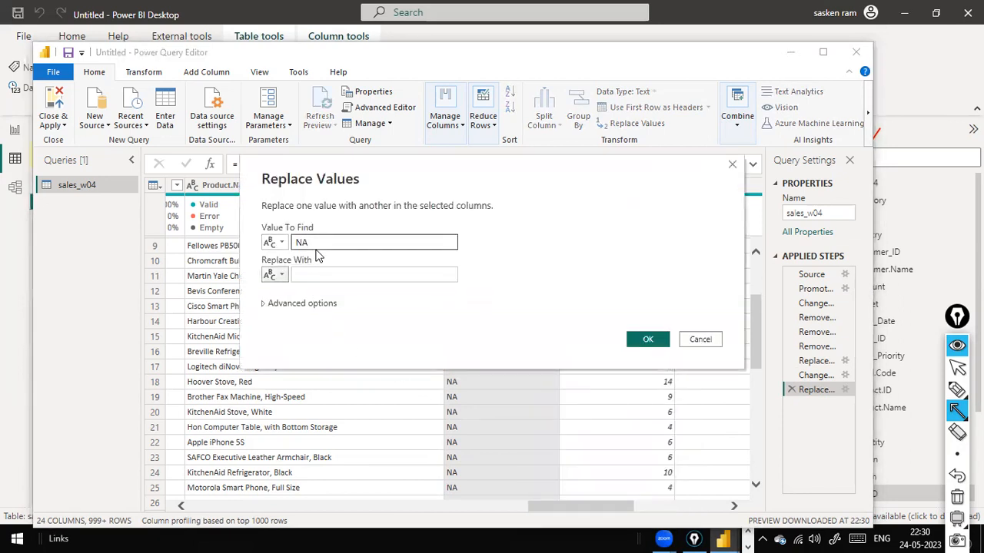
{"action": "type", "text": "0"}
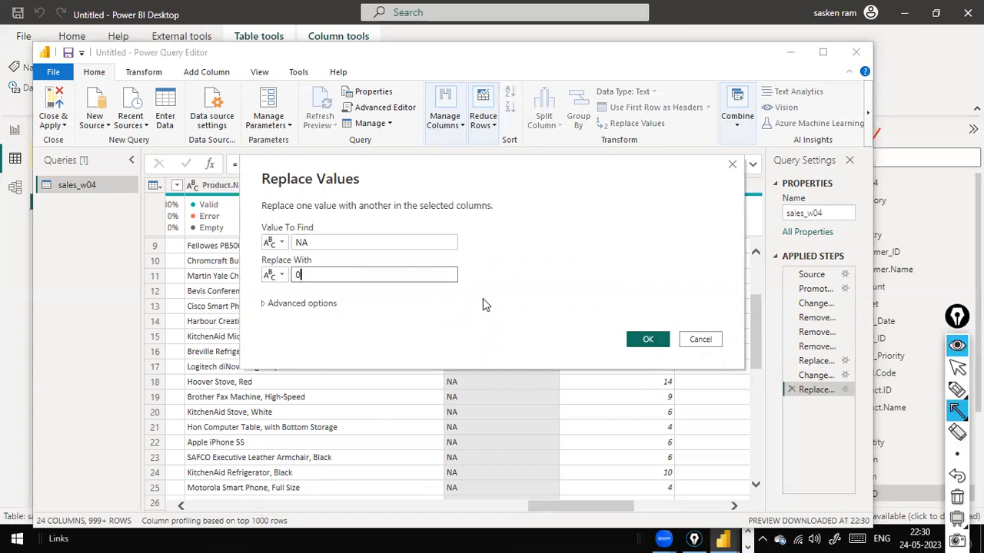
{"action": "left_click", "coordinate": [647, 342]}
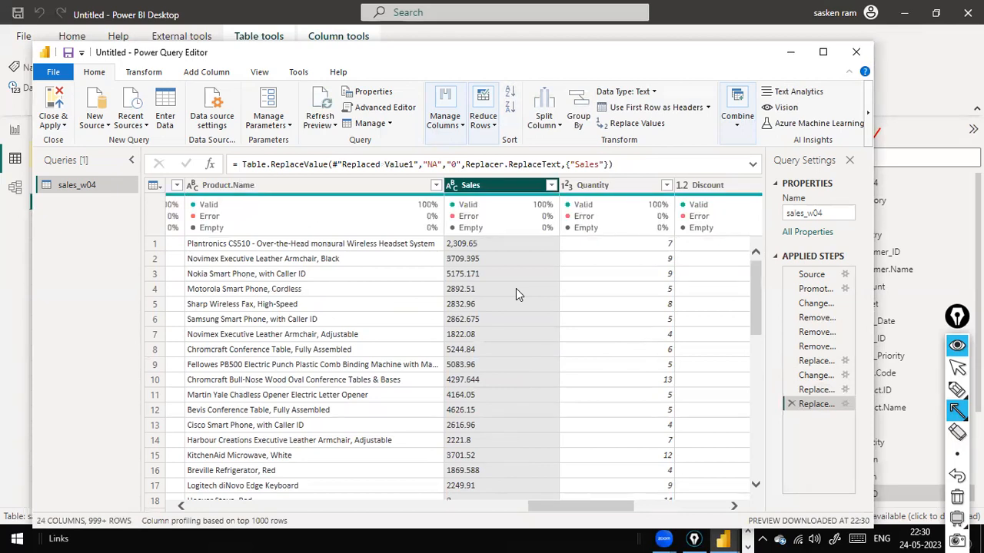
Check the replaced Sales values and change the Sales column's data type to Decimal Number
{"action": "scroll", "coordinate": [515, 290], "scroll_direction": "down", "scroll_amount": 4}
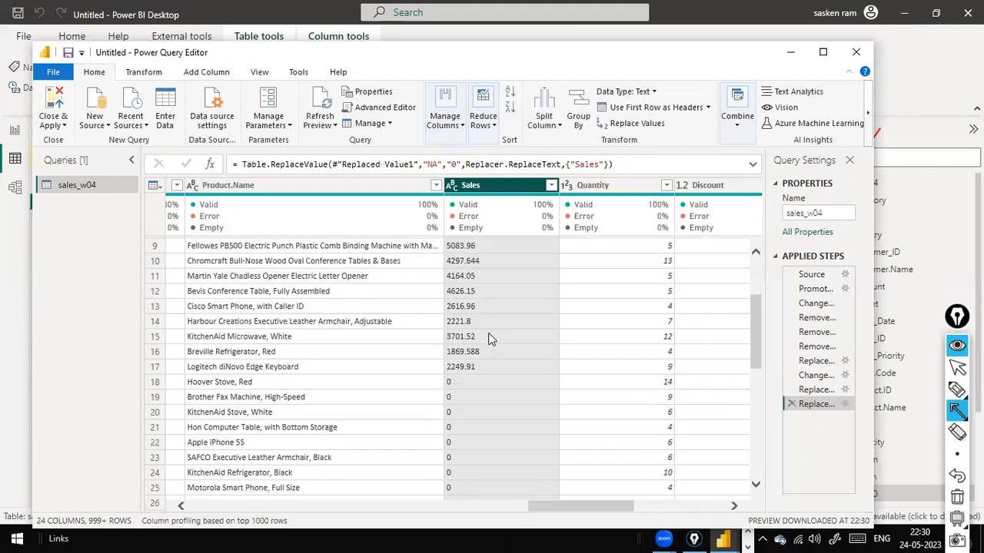
{"action": "scroll", "coordinate": [487, 335], "scroll_direction": "up", "scroll_amount": 5}
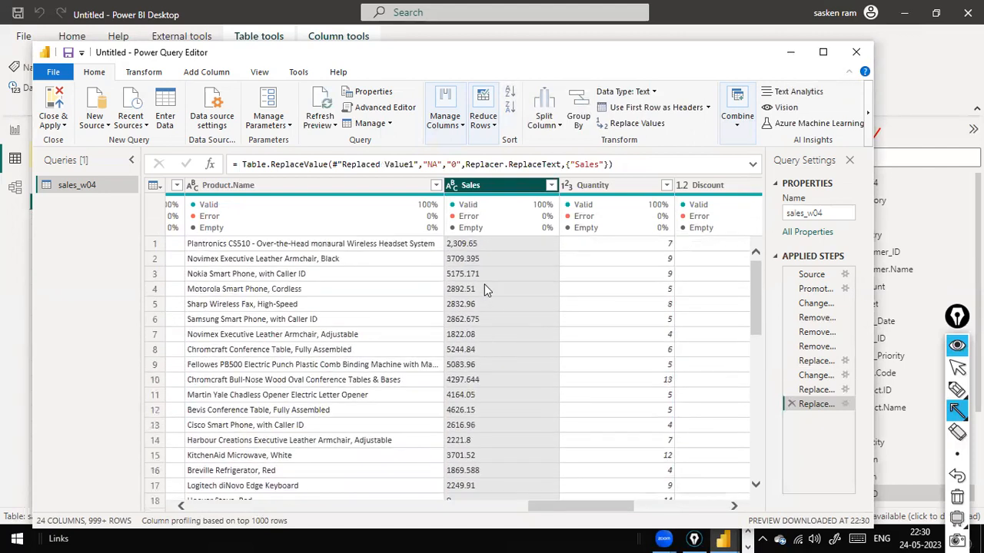
{"action": "left_click", "coordinate": [451, 186]}
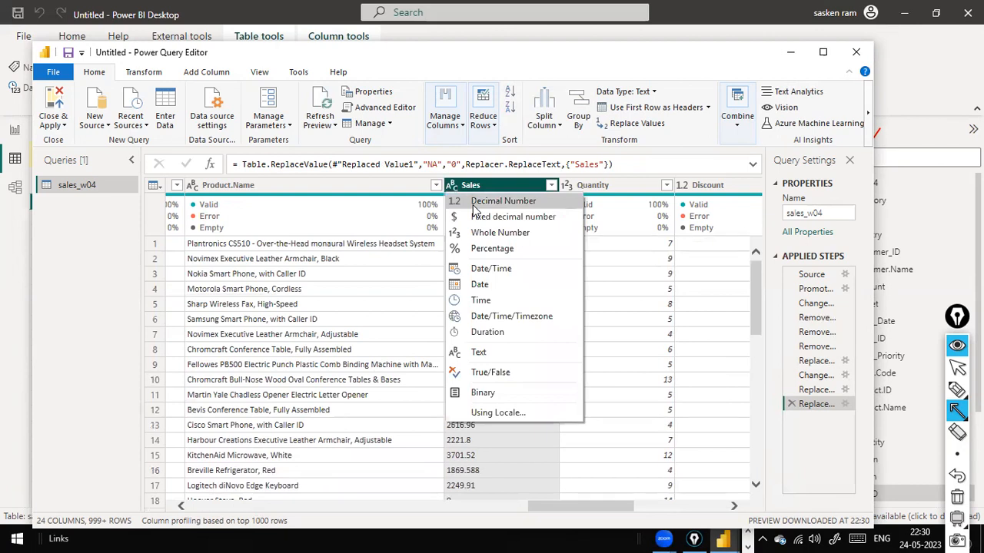
{"action": "left_click", "coordinate": [474, 204]}
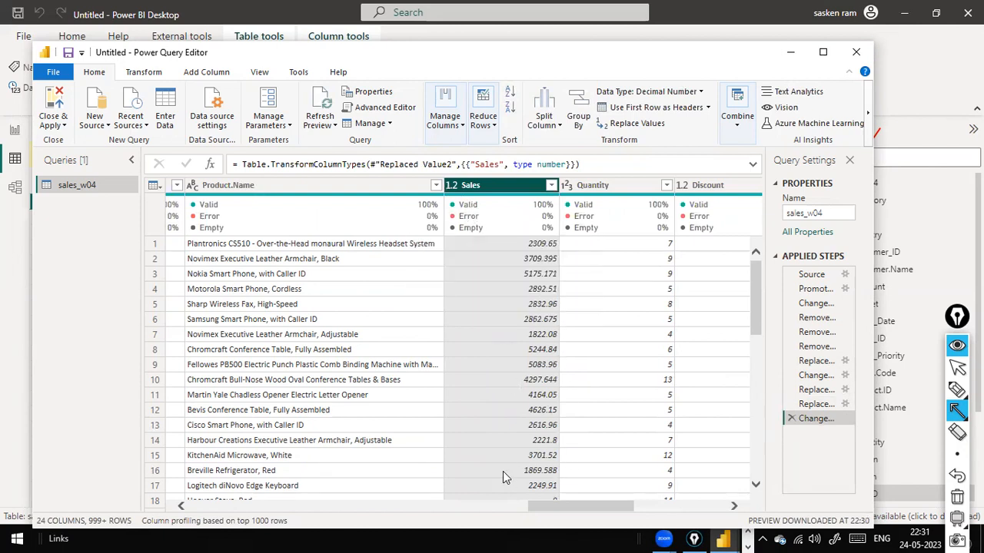
Return to the Order_Date column, select it and view its column quality summary
{"action": "left_click_drag", "start_coordinate": [564, 510], "coordinate": [89, 448]}
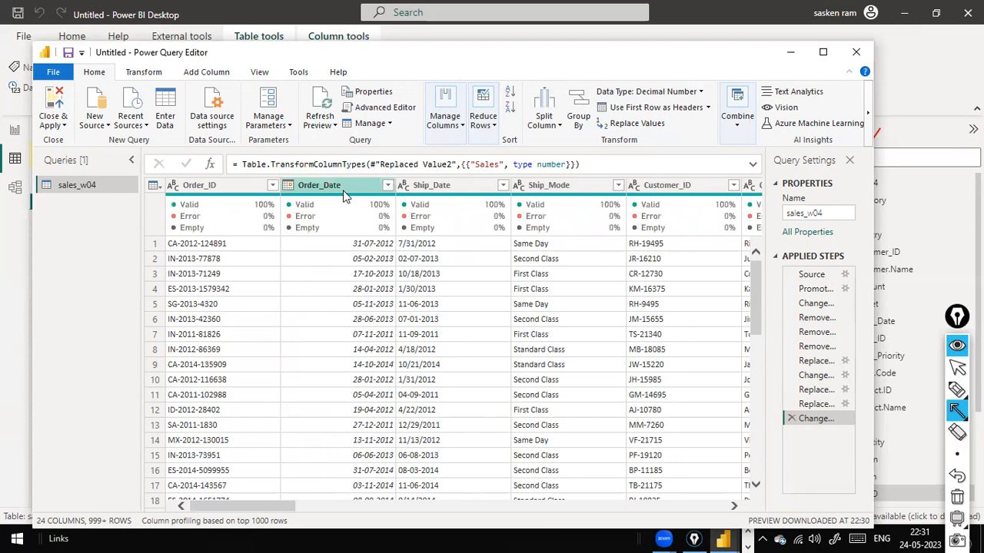
{"action": "left_click", "coordinate": [344, 188]}
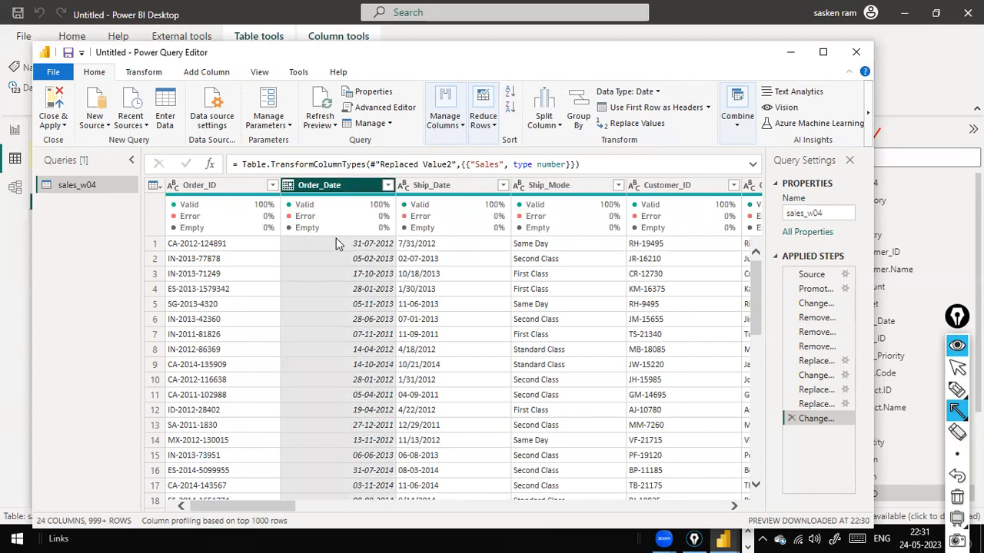
{"action": "mouse_move", "coordinate": [730, 201]}
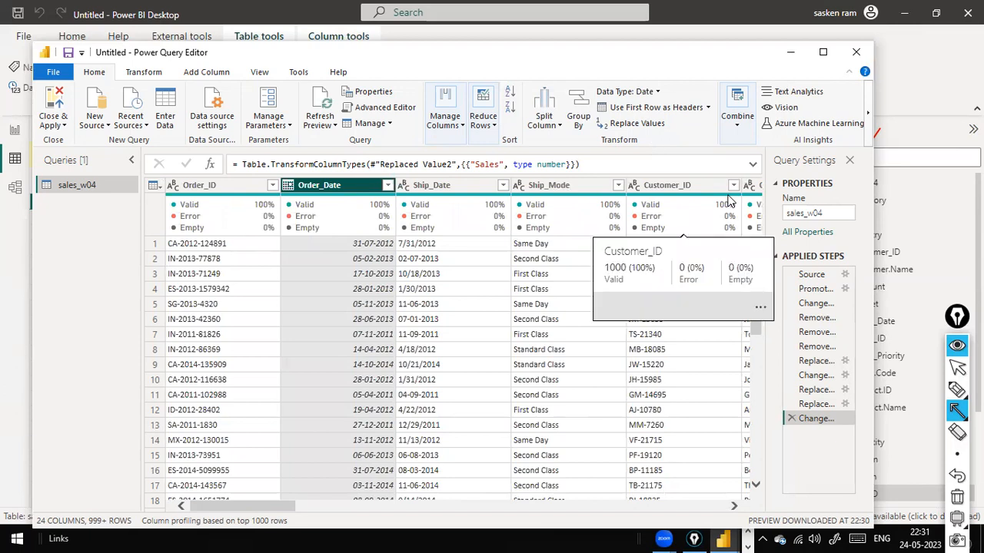
{"action": "mouse_move", "coordinate": [343, 196]}
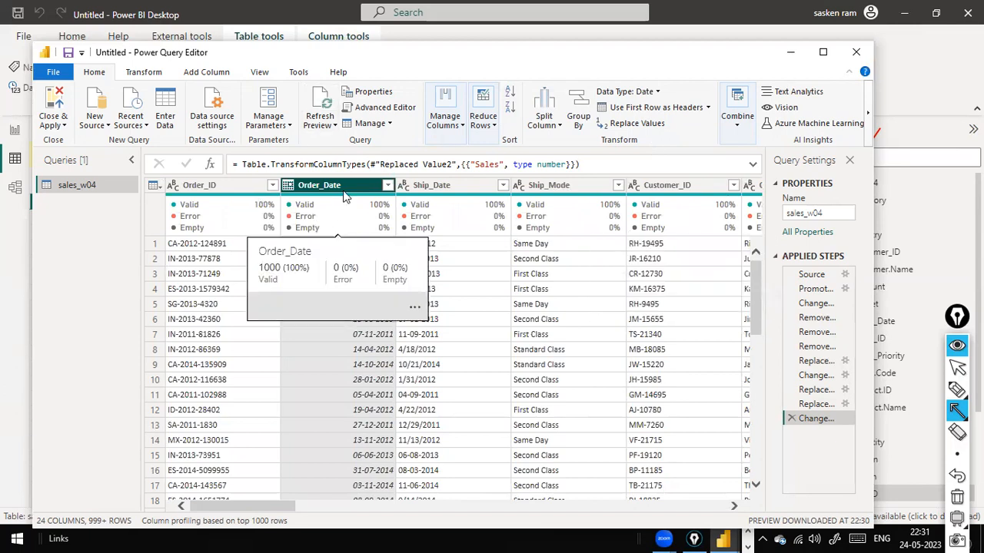
Add a Year column extracted from the Order_Date column
{"action": "left_click", "coordinate": [191, 75]}
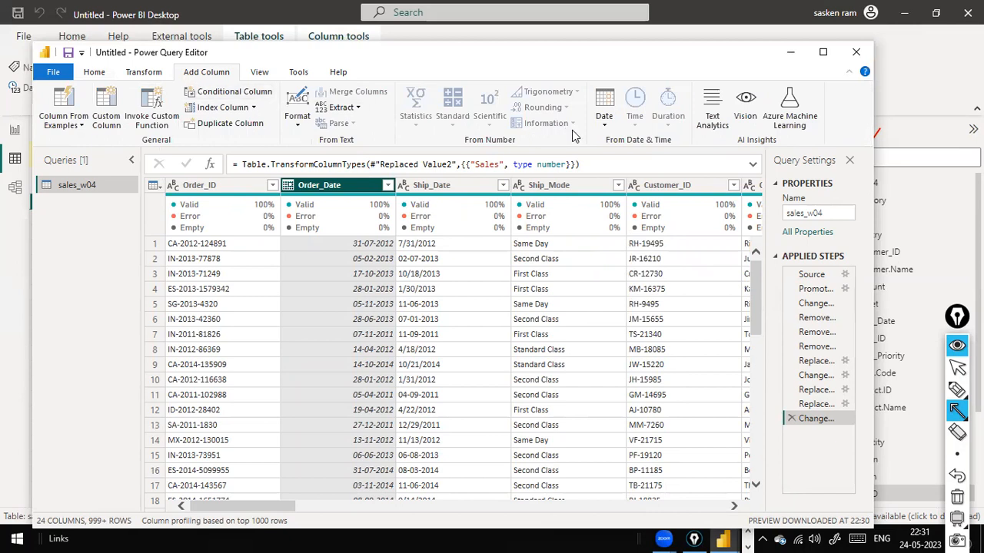
{"action": "left_click", "coordinate": [603, 128]}
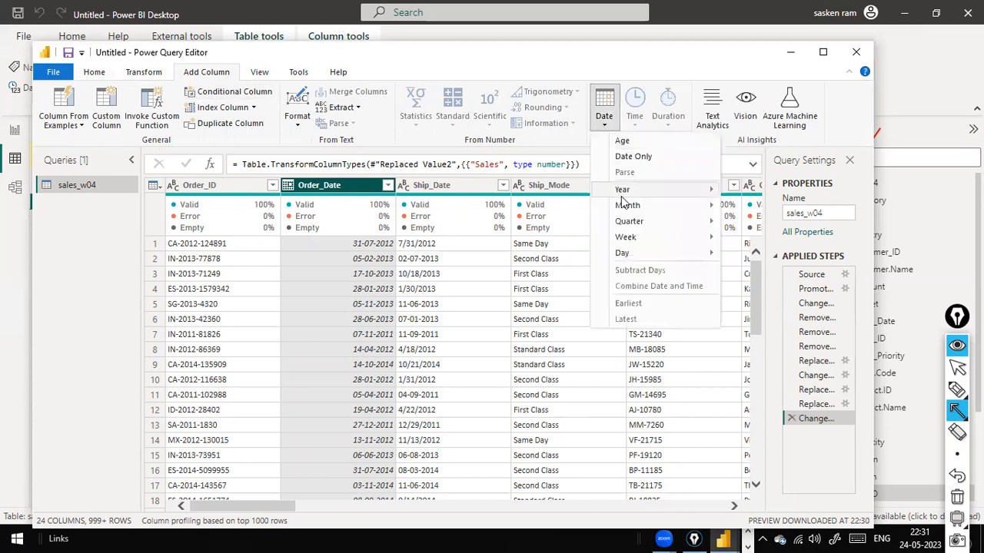
{"action": "mouse_move", "coordinate": [624, 192]}
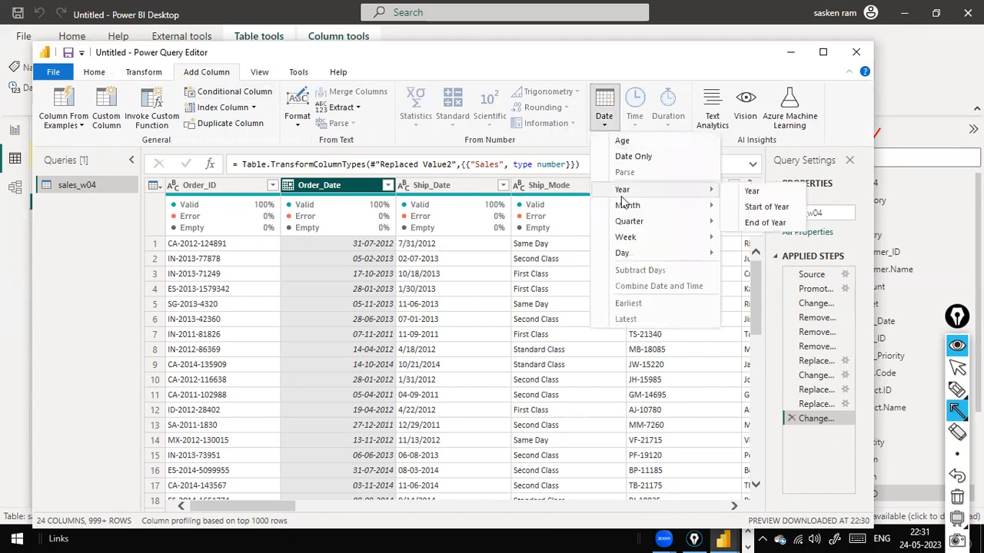
{"action": "left_click", "coordinate": [754, 192]}
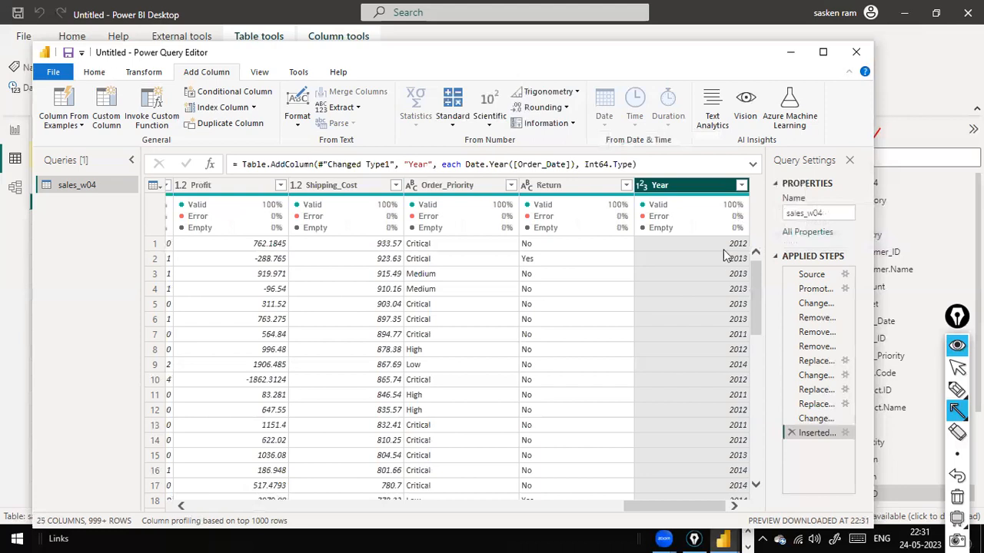
Add a Day Name column from Order_Date using Name of Day, and check it at the end of the table
{"action": "left_click_drag", "start_coordinate": [643, 503], "coordinate": [154, 492]}
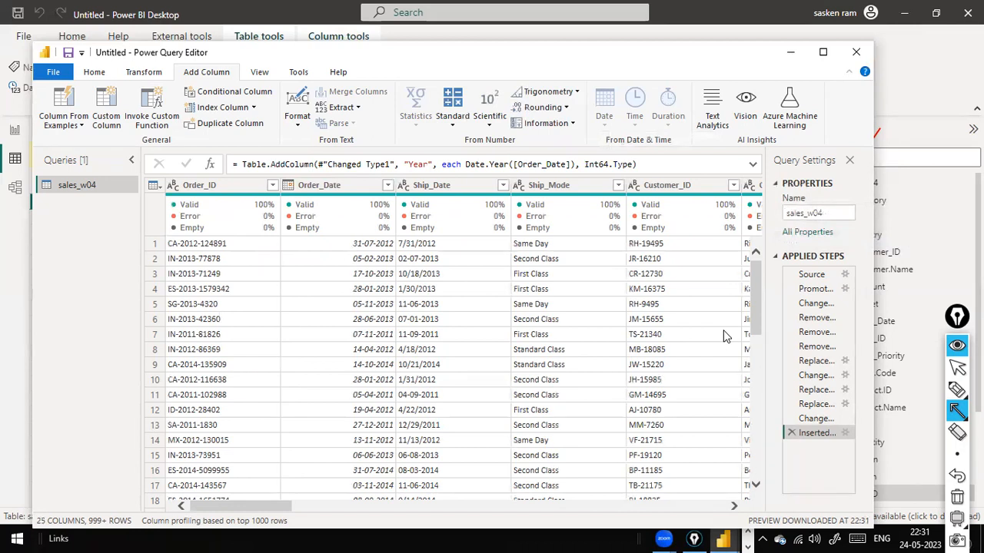
{"action": "left_click", "coordinate": [368, 188]}
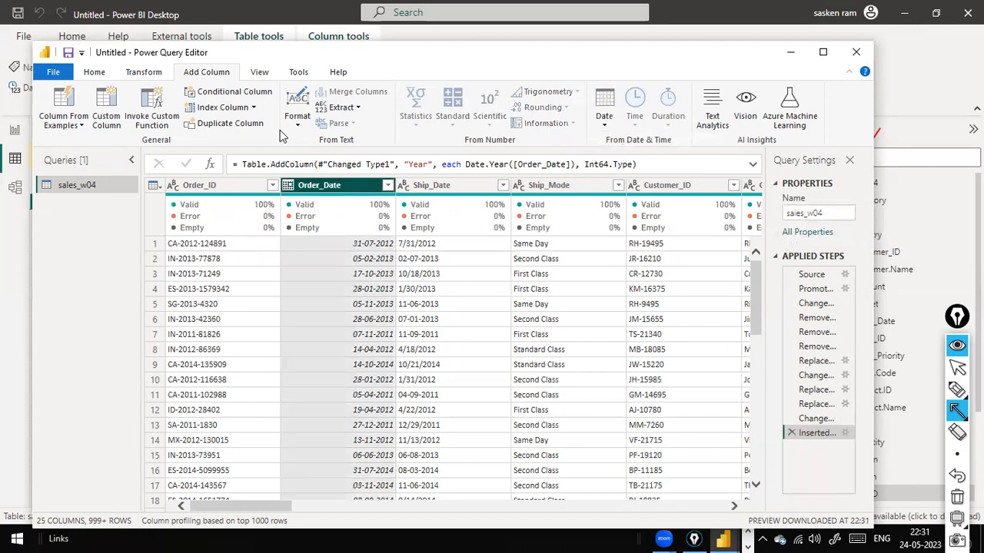
{"action": "left_click", "coordinate": [604, 123]}
{"action": "mouse_move", "coordinate": [617, 253]}
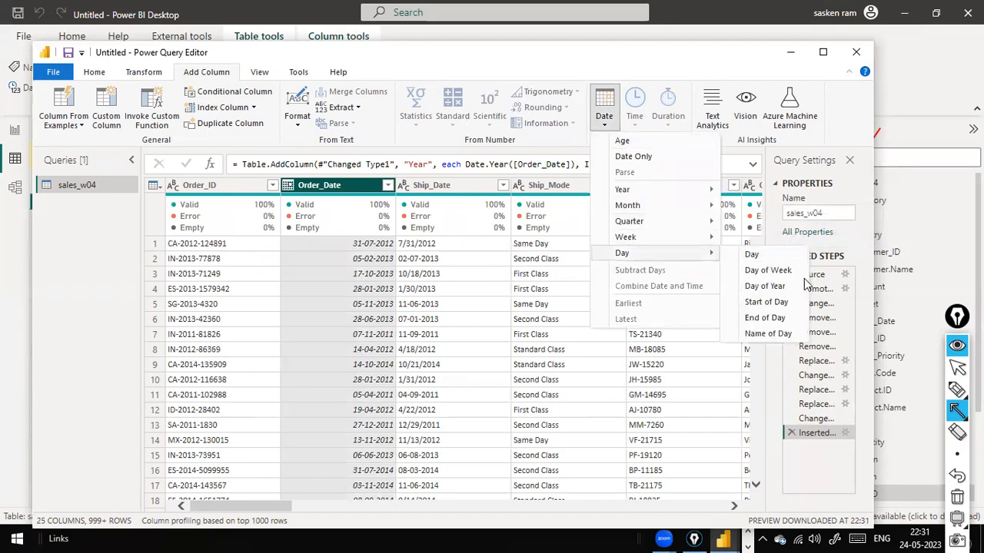
{"action": "left_click", "coordinate": [767, 334]}
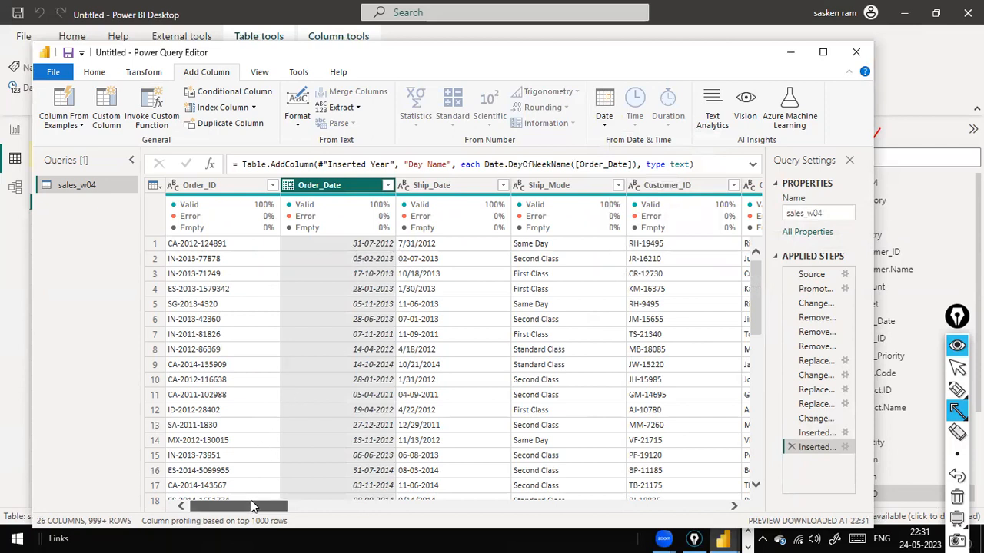
{"action": "left_click_drag", "start_coordinate": [251, 505], "coordinate": [792, 471]}
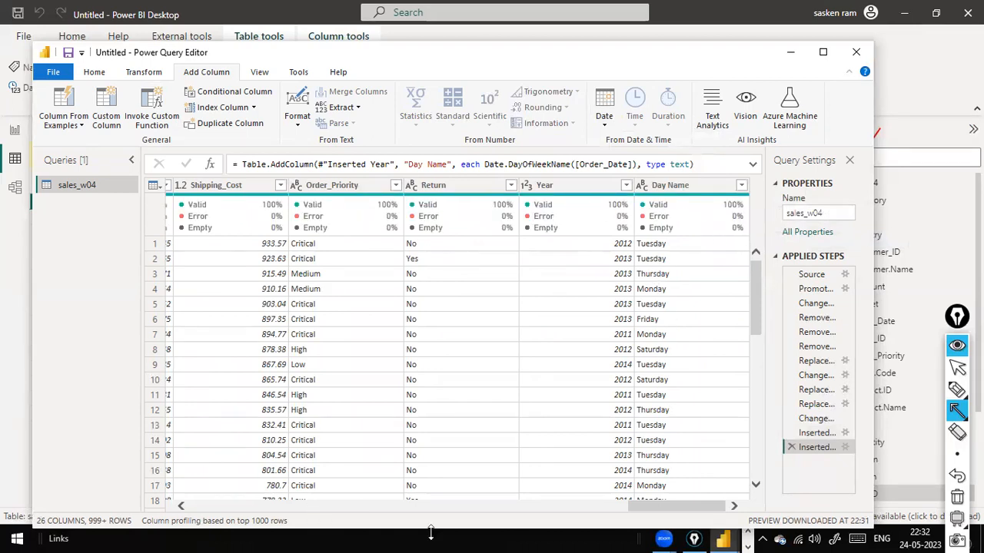
Examine the formula behind the Day Name column and compare the Order_Date values with the Year and Day Name columns
{"action": "left_click_drag", "start_coordinate": [642, 507], "coordinate": [368, 490]}
{"action": "left_click", "coordinate": [514, 163]}
{"action": "left_click_drag", "start_coordinate": [243, 164], "coordinate": [786, 197]}
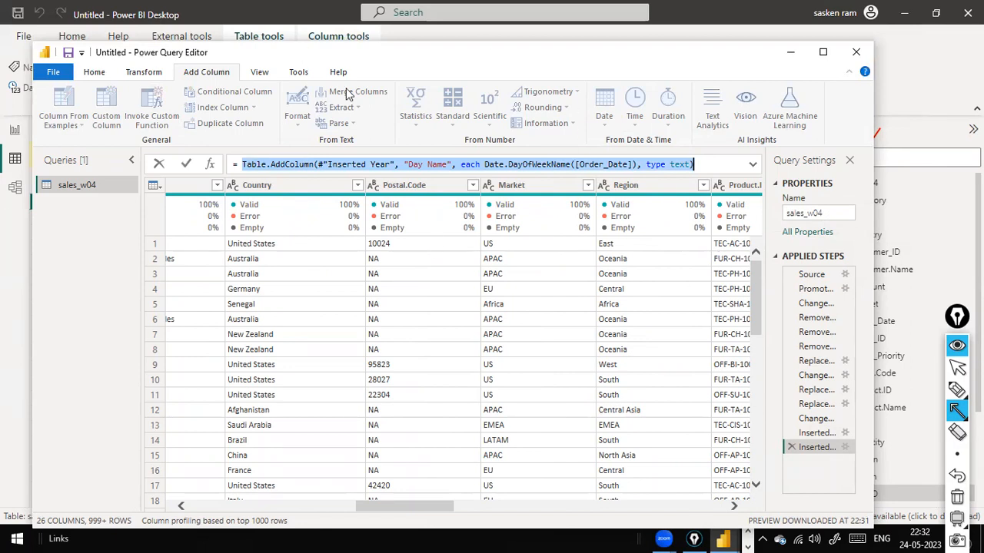
{"action": "mouse_move", "coordinate": [571, 158]}
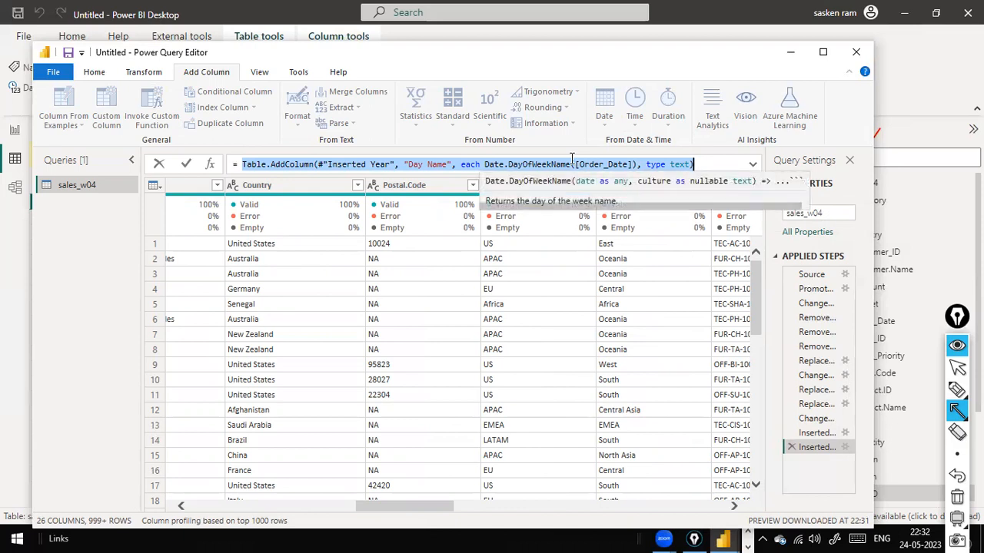
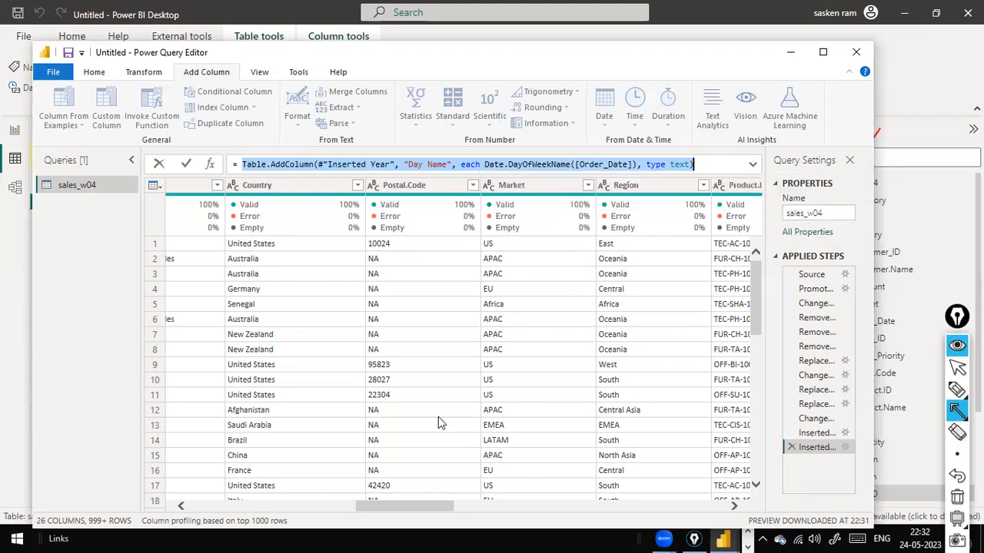
{"action": "left_click", "coordinate": [303, 513]}
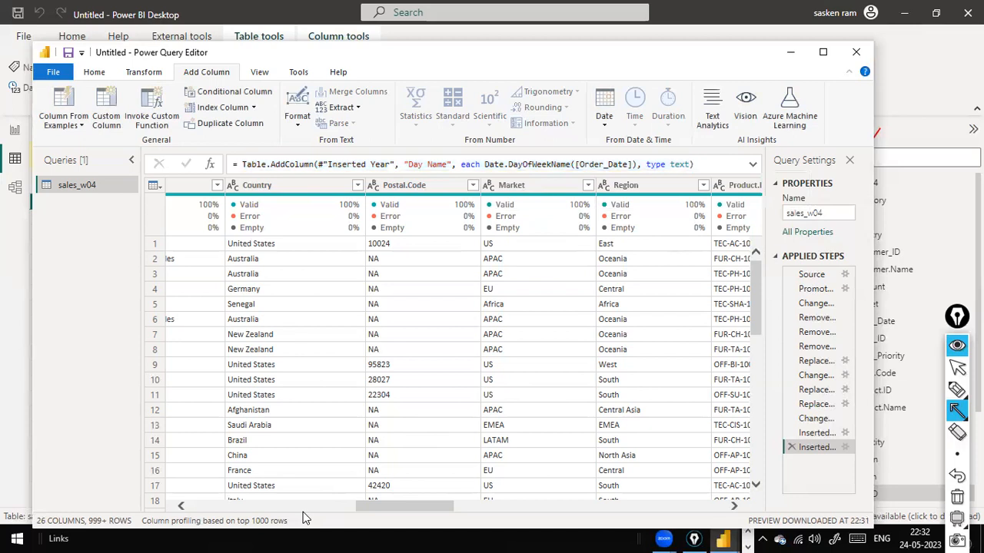
{"action": "left_click", "coordinate": [290, 506]}
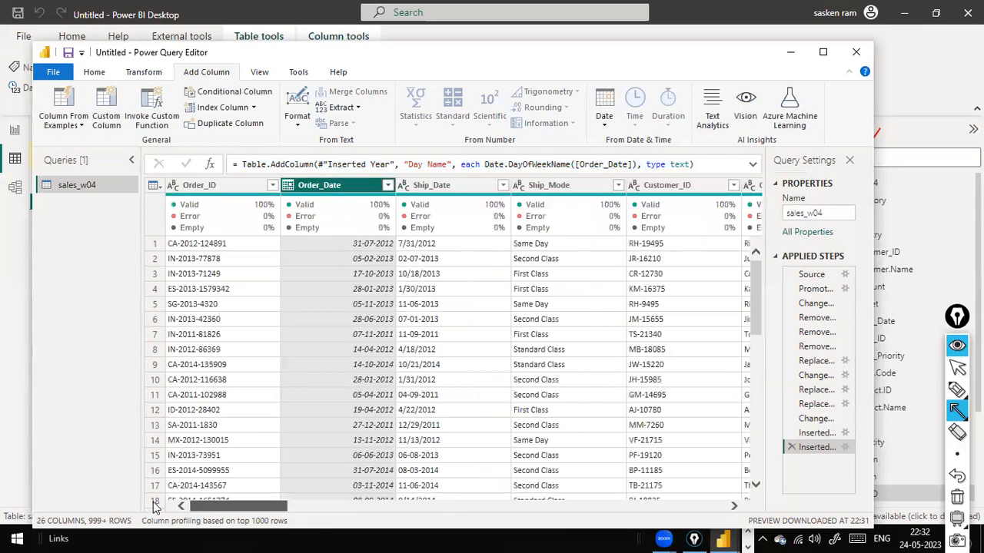
{"action": "left_click", "coordinate": [676, 506]}
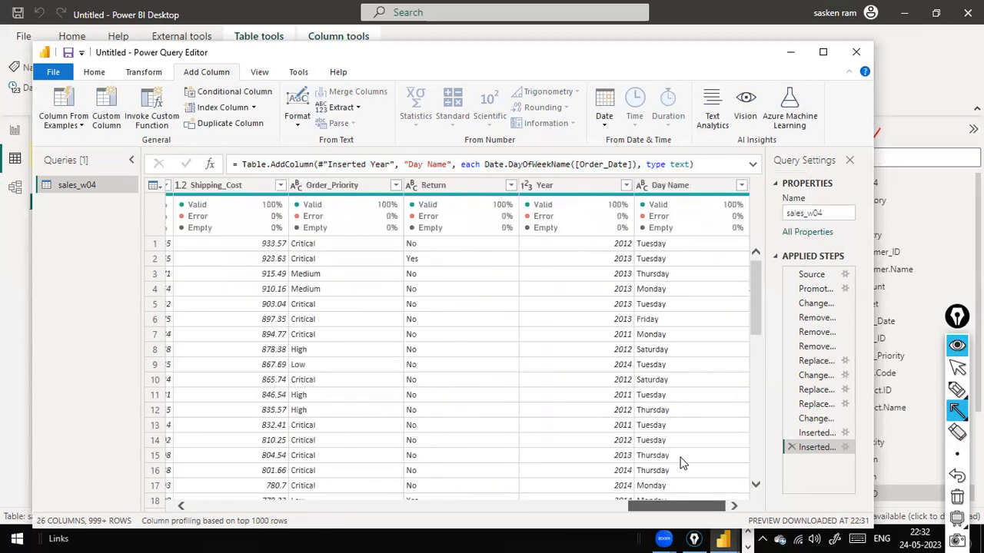
{"action": "scroll", "coordinate": [222, 441], "scroll_direction": "left", "scroll_amount": 10}
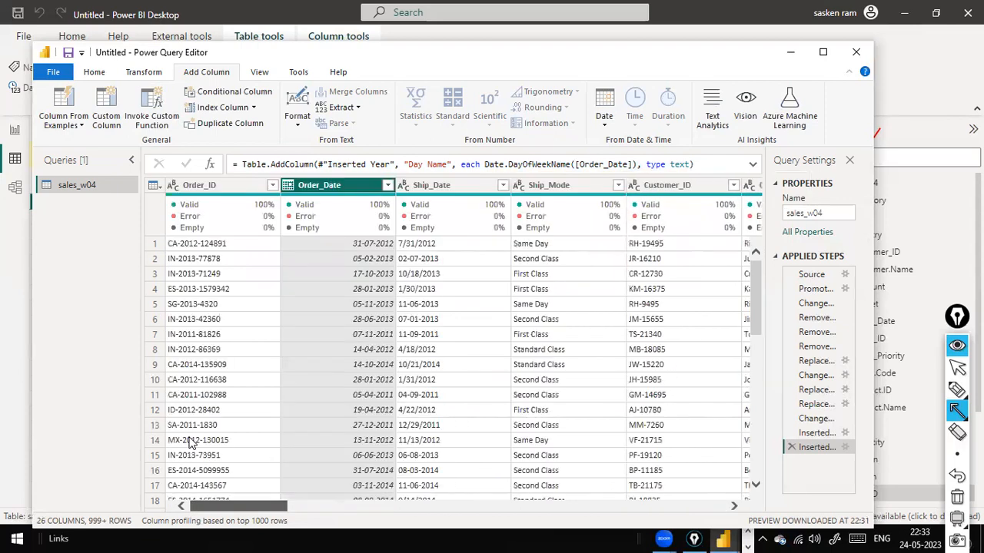
Annotate the screen with a red arrow pointing at Model view and a red rectangle around the Applied Steps list
{"action": "left_click", "coordinate": [56, 77]}
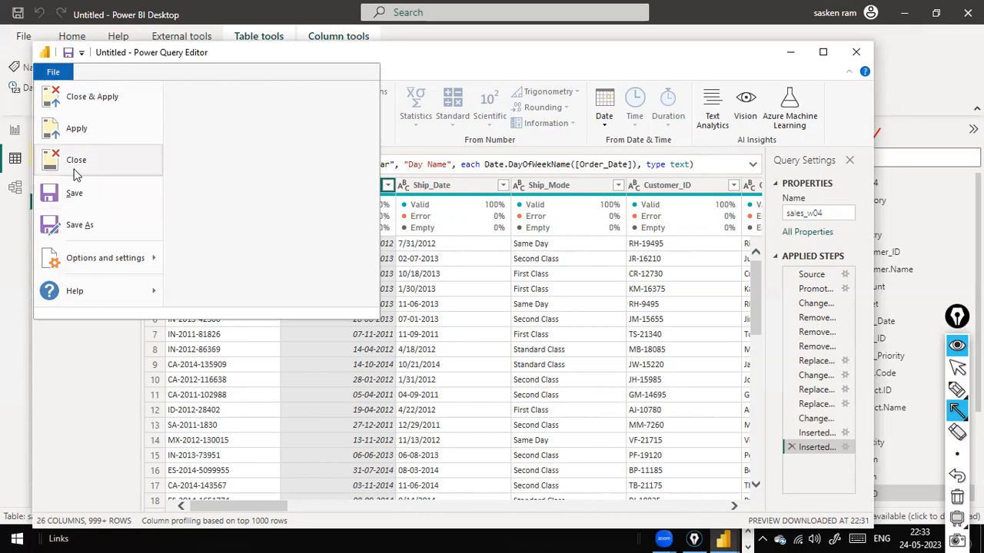
{"action": "left_click", "coordinate": [526, 69]}
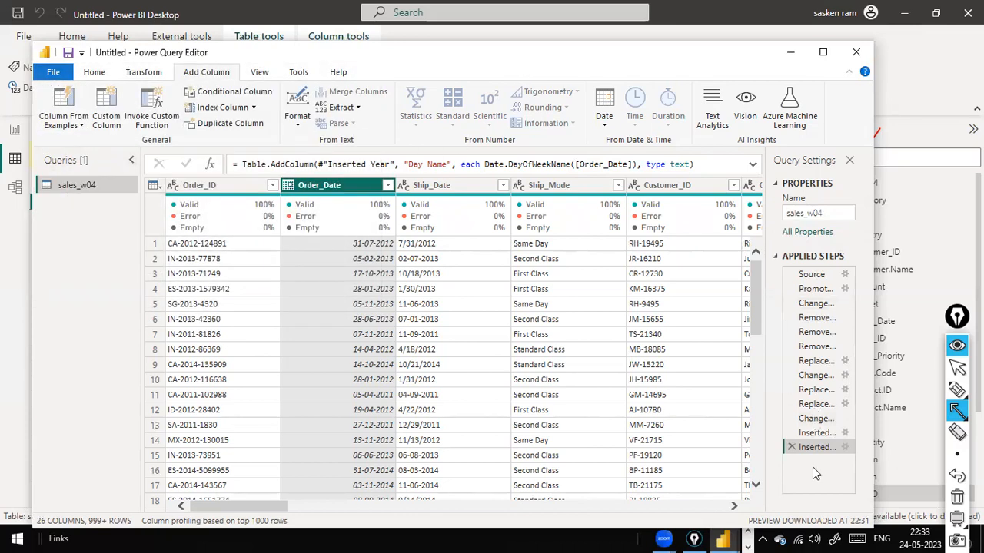
{"action": "left_click", "coordinate": [12, 223]}
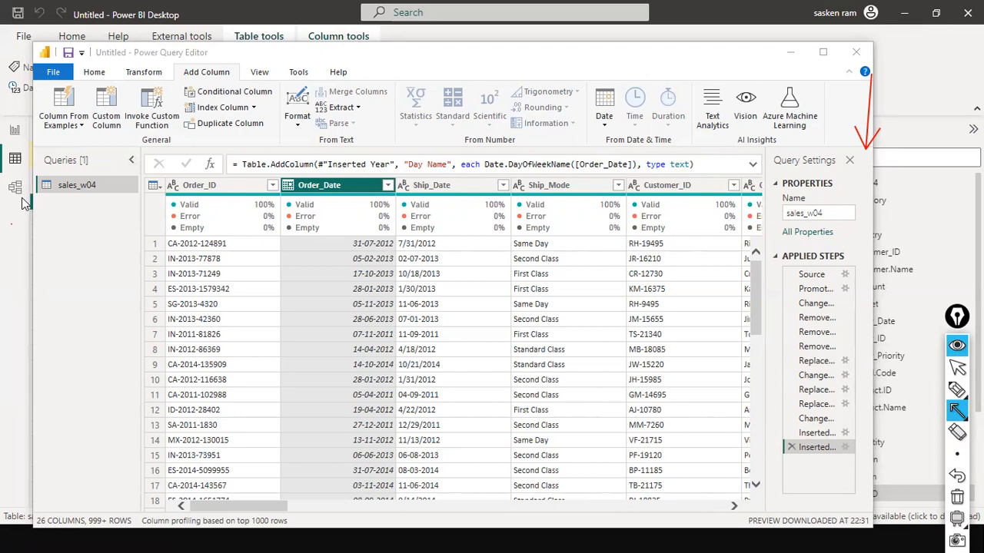
{"action": "left_click_drag", "start_coordinate": [19, 243], "coordinate": [14, 200]}
{"action": "right_click", "coordinate": [26, 214]}
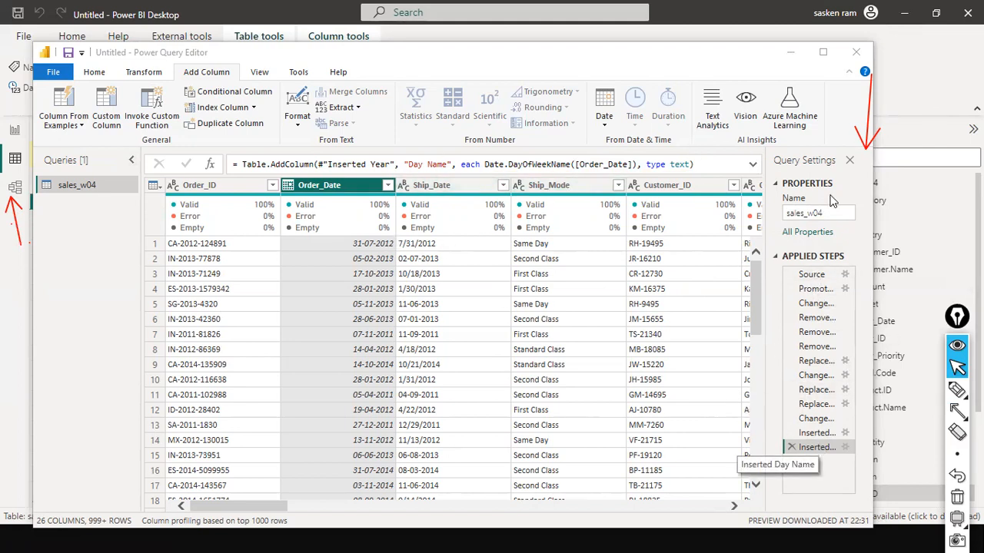
{"action": "left_click", "coordinate": [58, 77]}
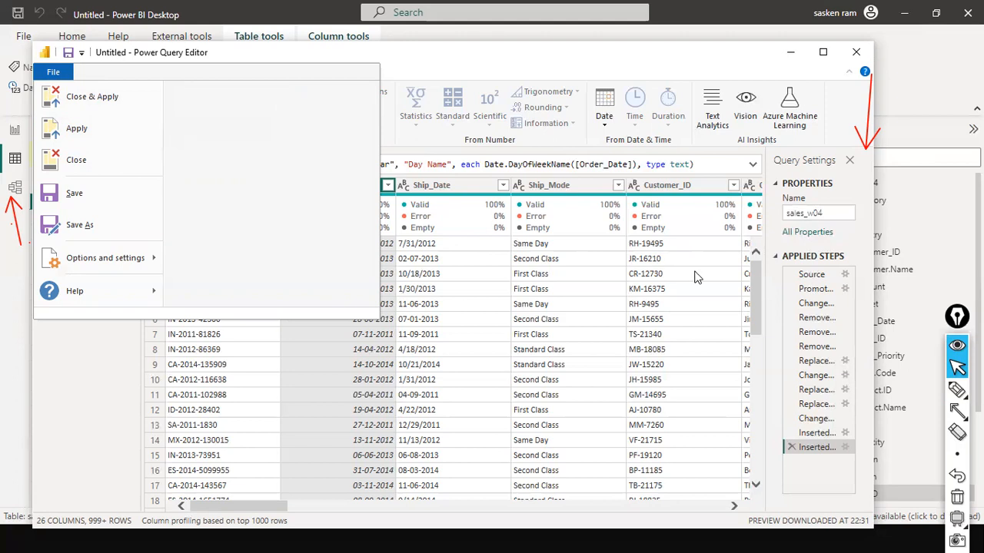
{"action": "left_click", "coordinate": [546, 46]}
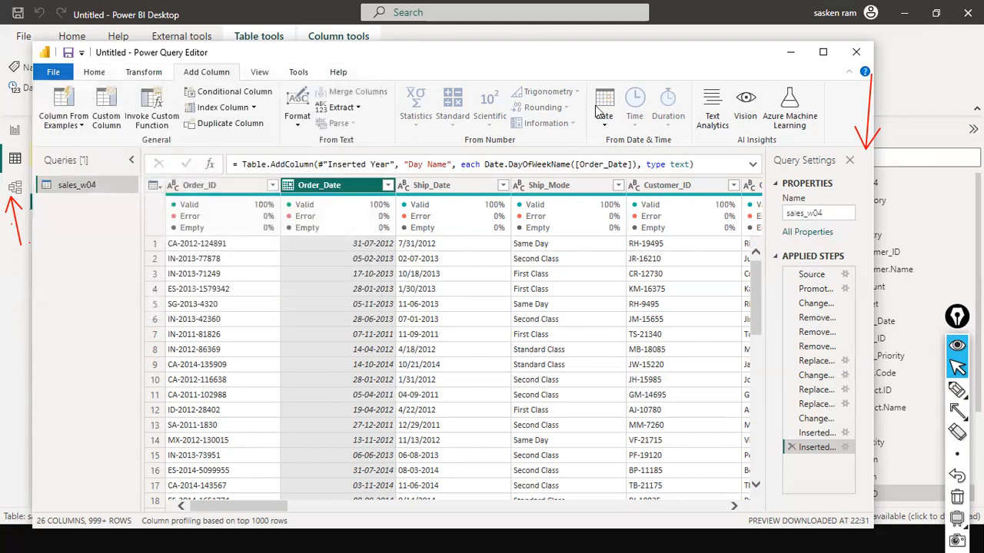
{"action": "left_click", "coordinate": [957, 411]}
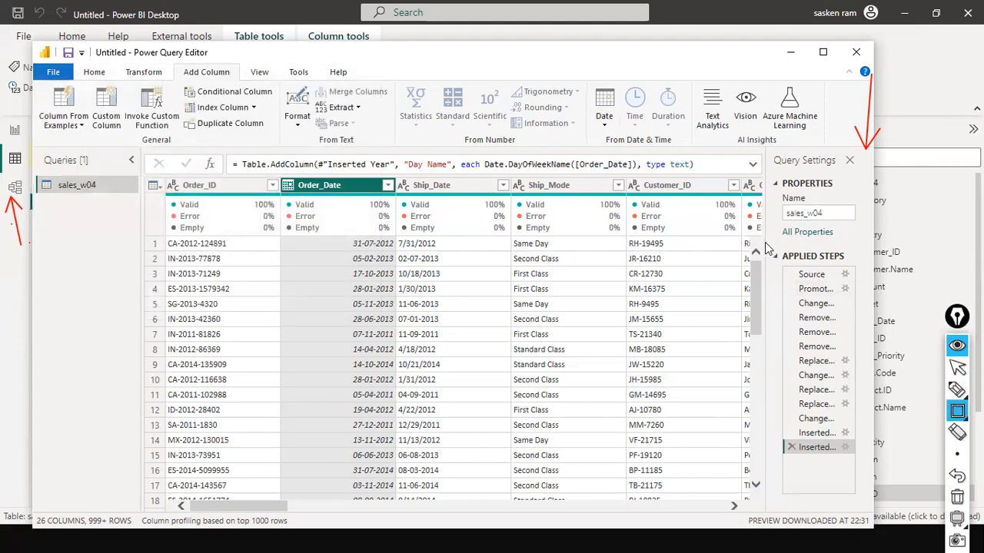
{"action": "mouse_move", "coordinate": [774, 247]}
{"action": "left_mouse_down"}
{"action": "mouse_move", "coordinate": [784, 454]}
{"action": "mouse_move", "coordinate": [850, 491]}
{"action": "left_mouse_up"}
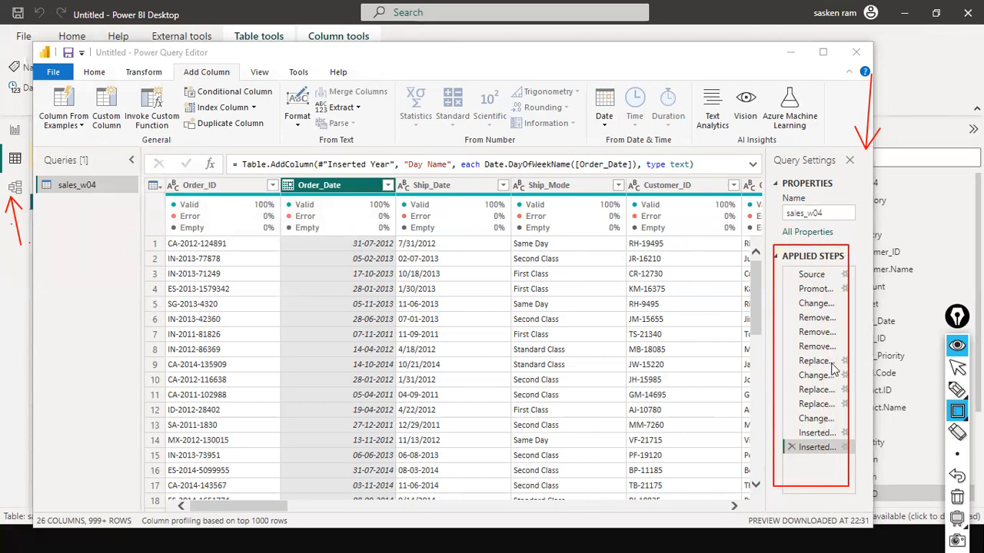
{"action": "key", "text": "Escape"}
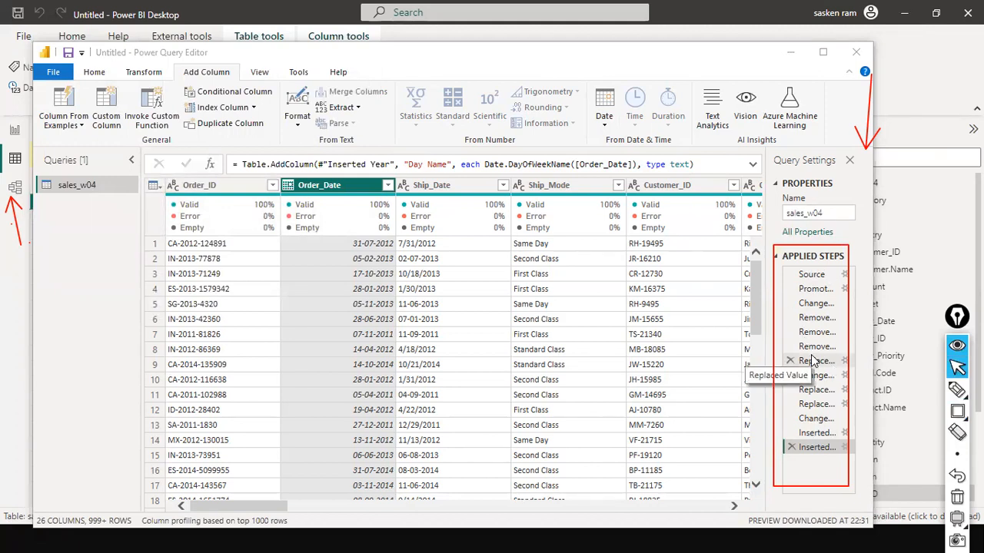
Review the formulas of the blank-row, duplicate and column removal steps and the first Replaced Value step, and return to Inserted Day Name
{"action": "left_click", "coordinate": [816, 346]}
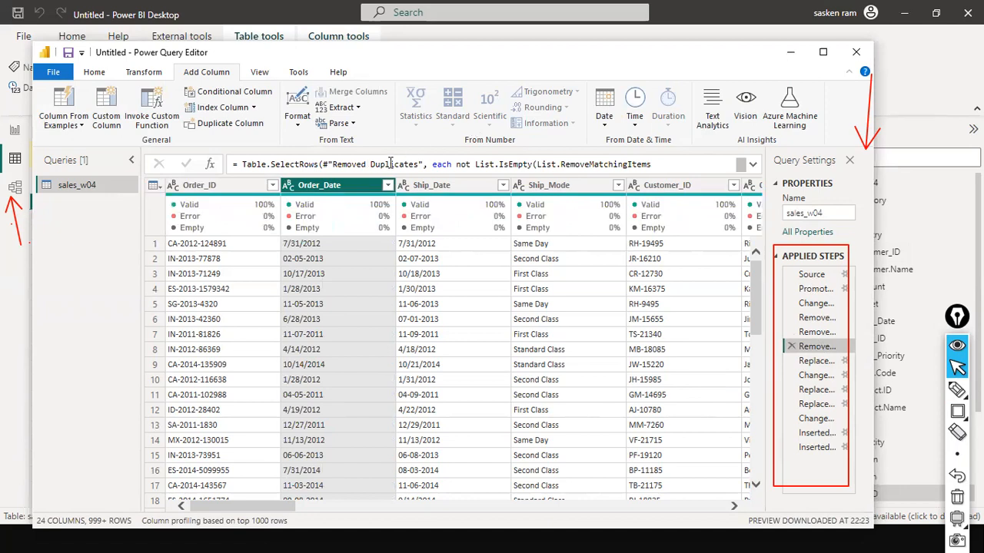
{"action": "left_click", "coordinate": [807, 337]}
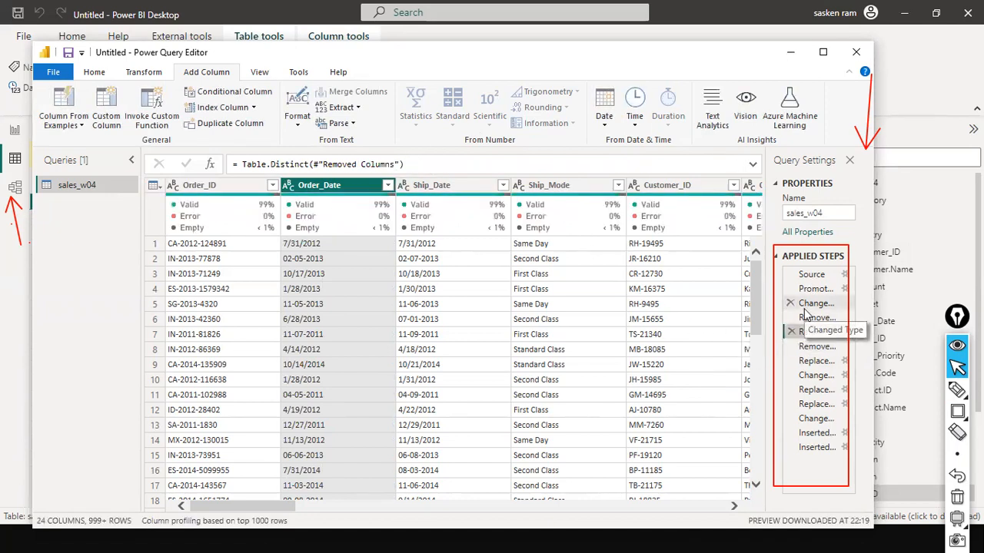
{"action": "left_click", "coordinate": [816, 318]}
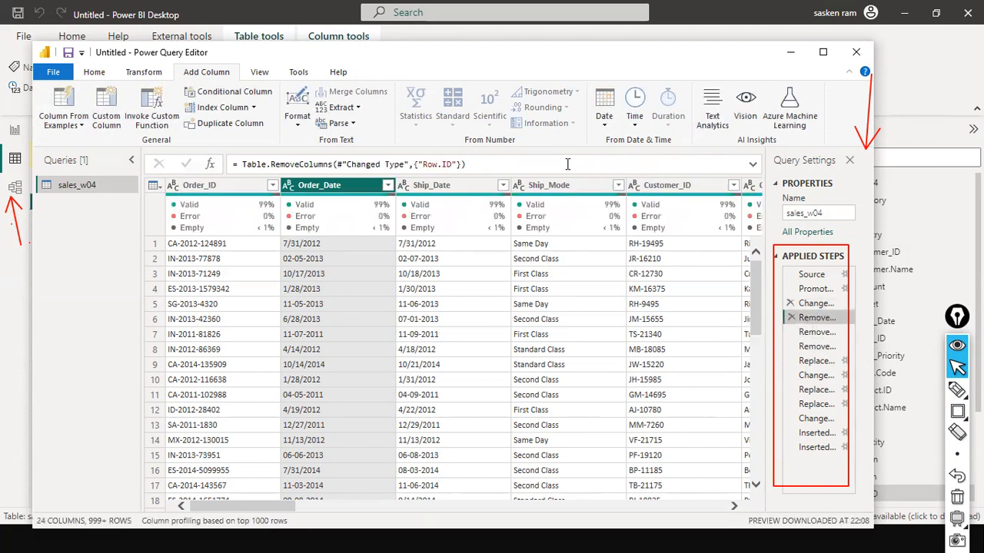
{"action": "left_click", "coordinate": [807, 364]}
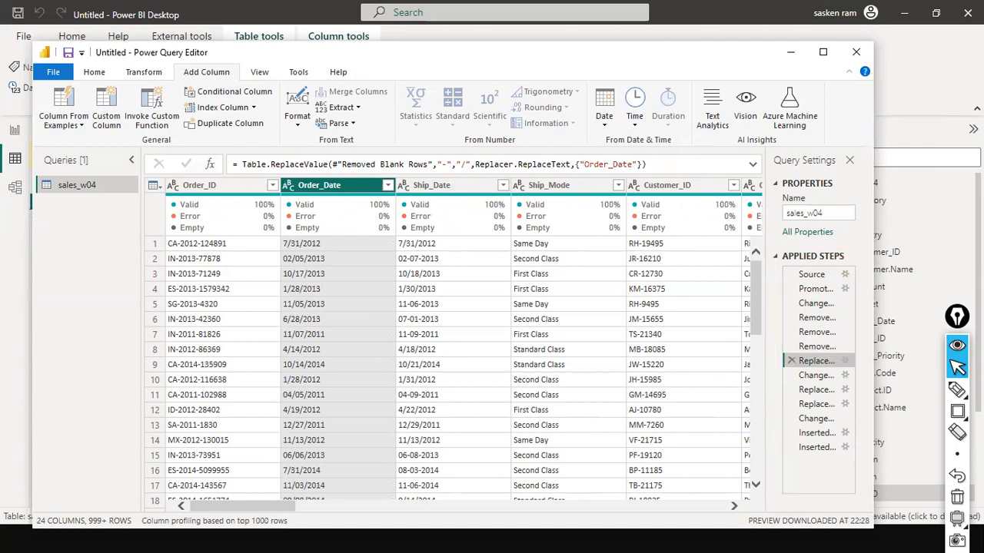
{"action": "left_click", "coordinate": [850, 447]}
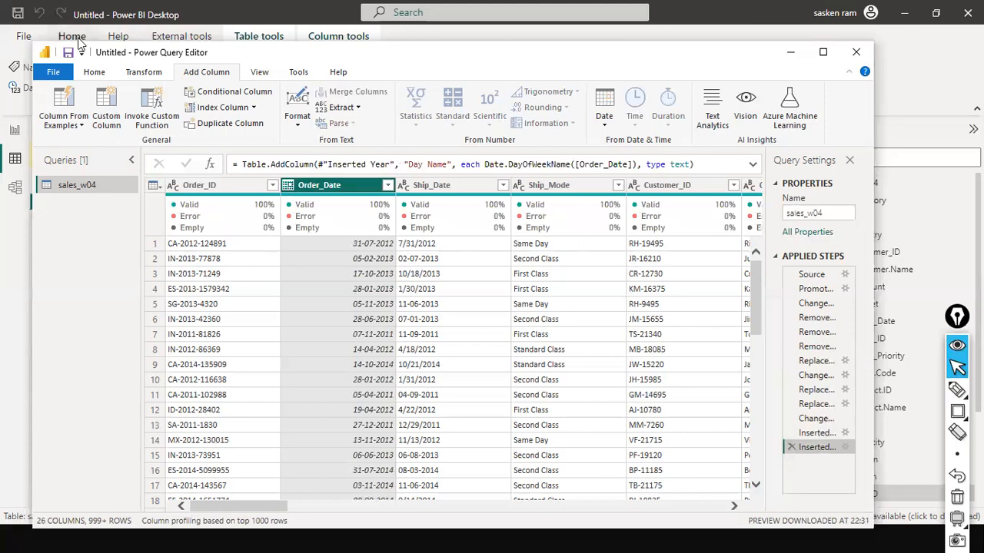
Apply the sales_w04 query changes and close the Power Query Editor
{"action": "left_click", "coordinate": [55, 73]}
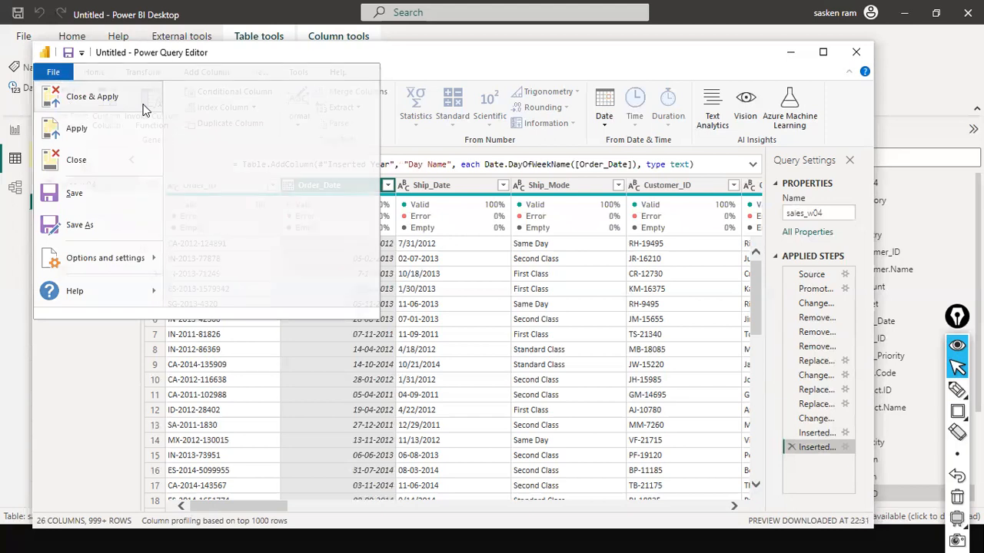
{"action": "key", "text": "Escape"}
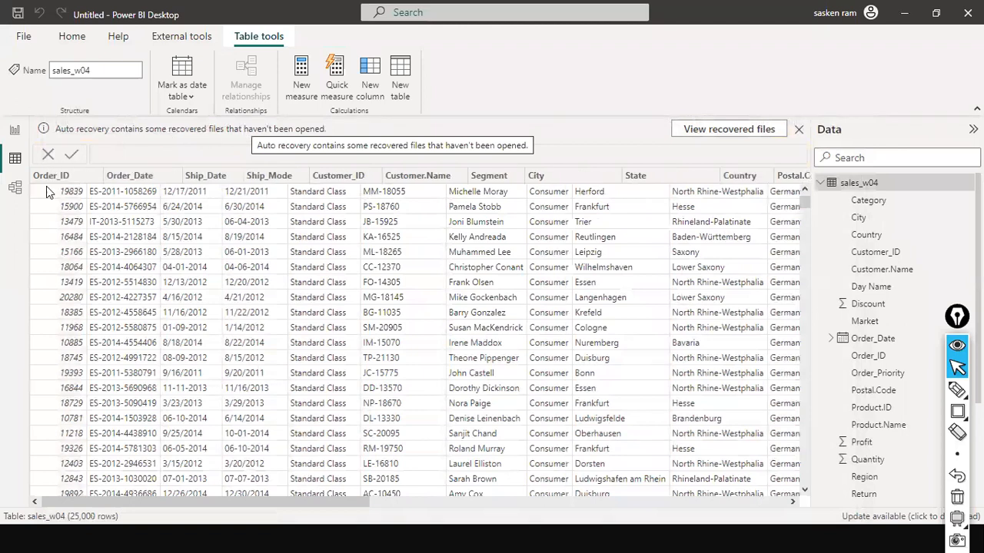
Look through the sales_w04 table's fields in Model view and switch to Report view
{"action": "left_click", "coordinate": [15, 187]}
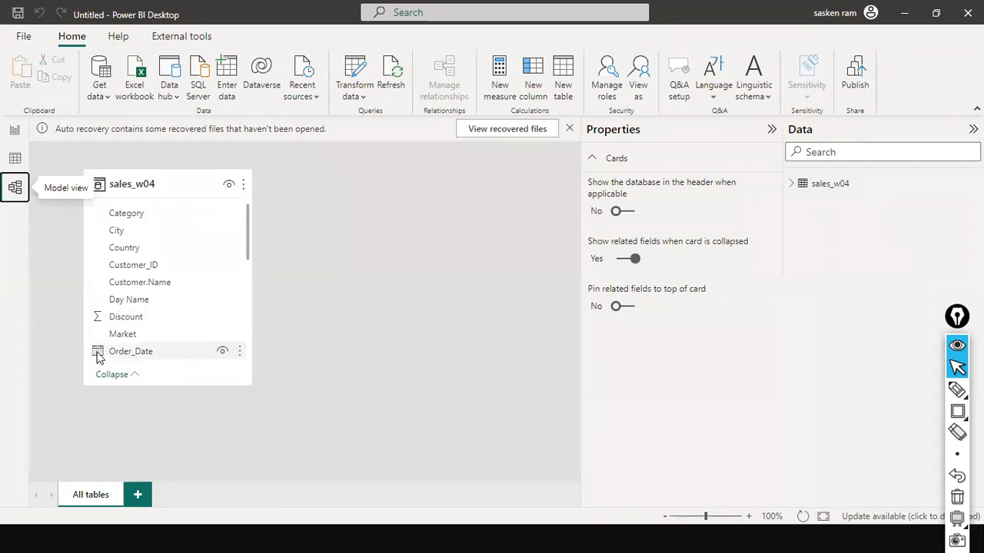
{"action": "scroll", "coordinate": [169, 270], "scroll_direction": "down", "scroll_amount": 5}
{"action": "scroll", "coordinate": [169, 270], "scroll_direction": "down", "scroll_amount": 2}
{"action": "scroll", "coordinate": [169, 270], "scroll_direction": "up", "scroll_amount": 4}
{"action": "scroll", "coordinate": [170, 271], "scroll_direction": "up", "scroll_amount": 3}
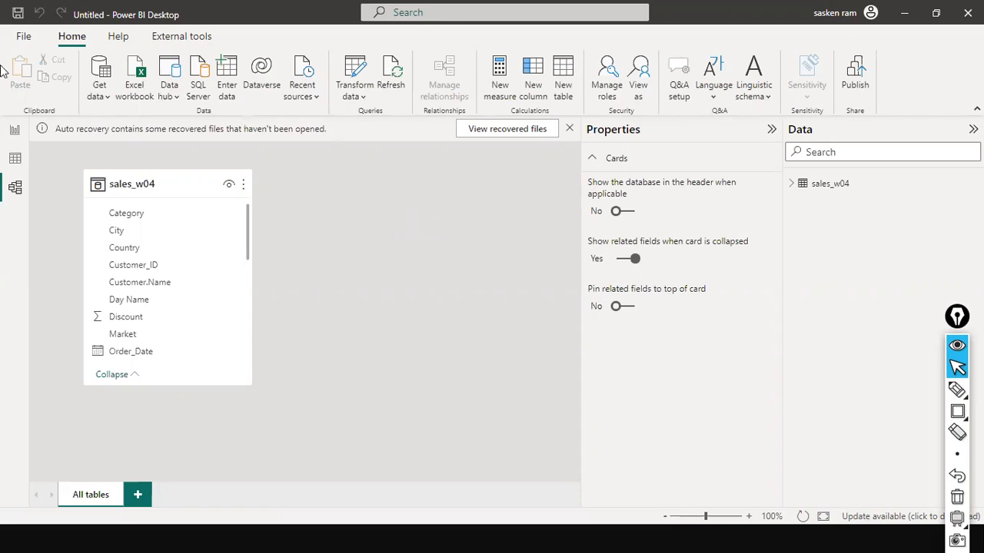
{"action": "left_click", "coordinate": [14, 133]}
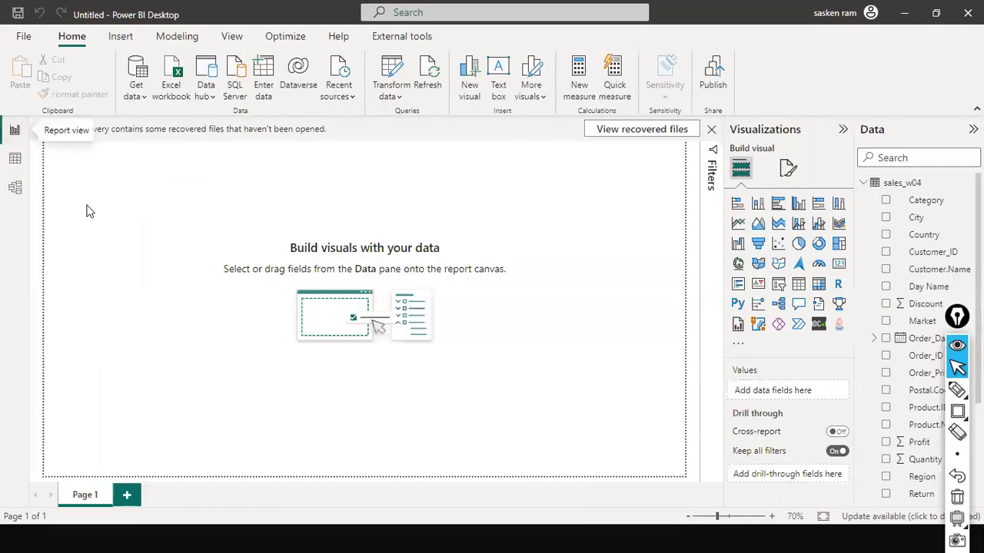
Look through the Transform data options and the sales_w04 rows in Table view, and return to Report view
{"action": "left_click", "coordinate": [394, 98]}
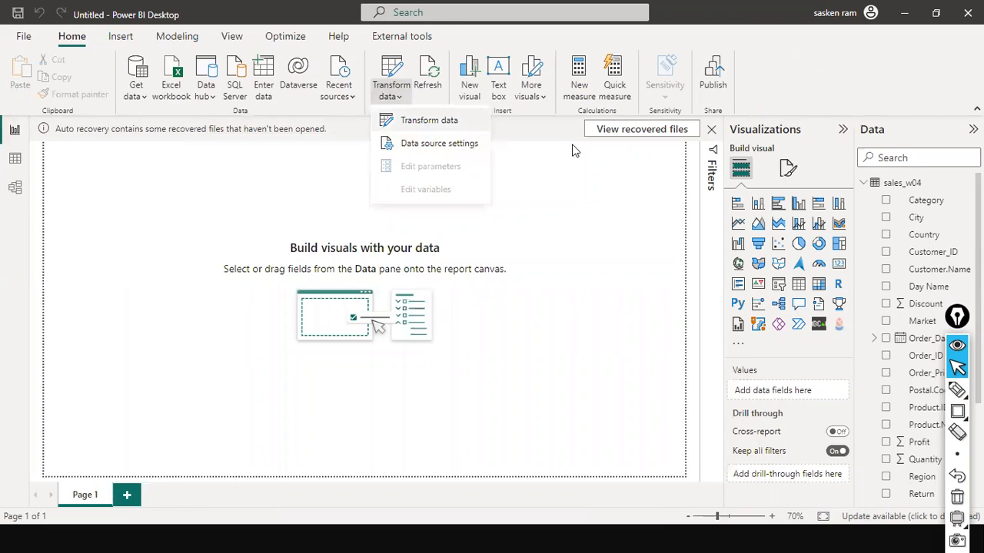
{"action": "left_click", "coordinate": [538, 265]}
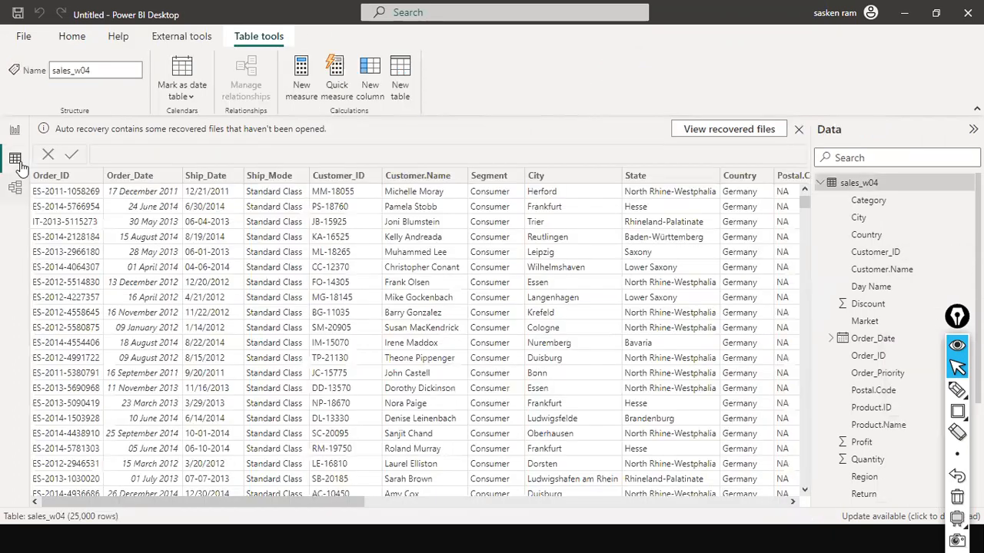
{"action": "left_click", "coordinate": [15, 158]}
{"action": "left_click", "coordinate": [15, 132]}
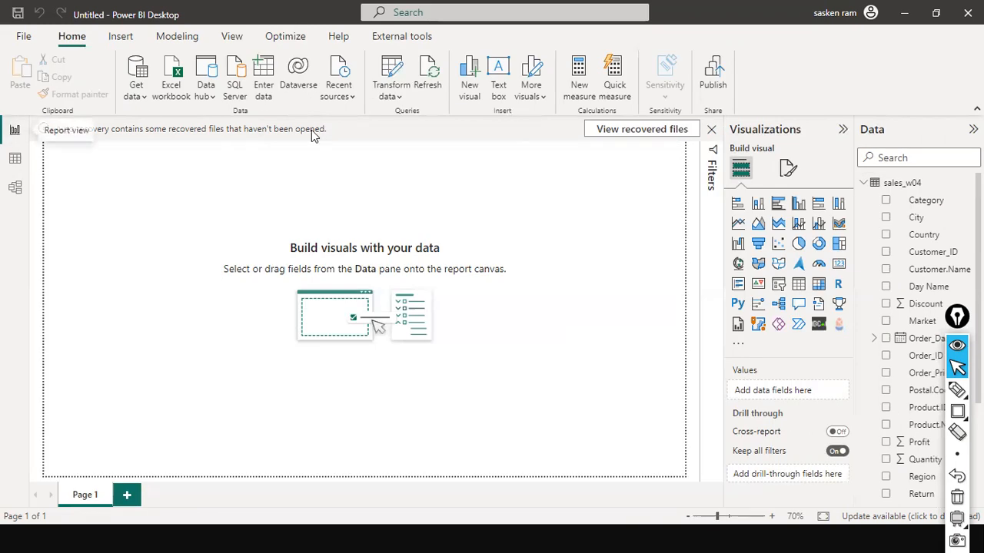
{"action": "left_click", "coordinate": [400, 96]}
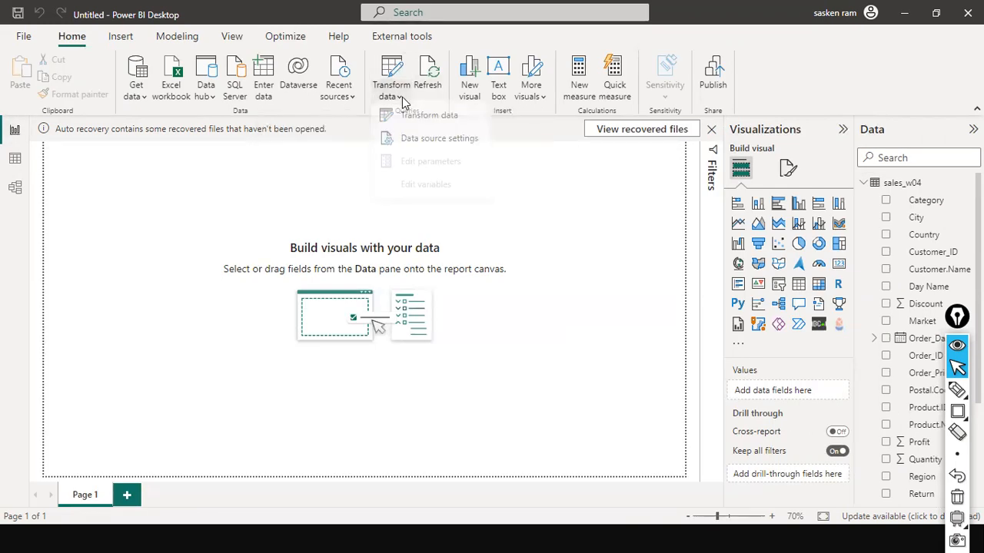
{"action": "left_click", "coordinate": [505, 197]}
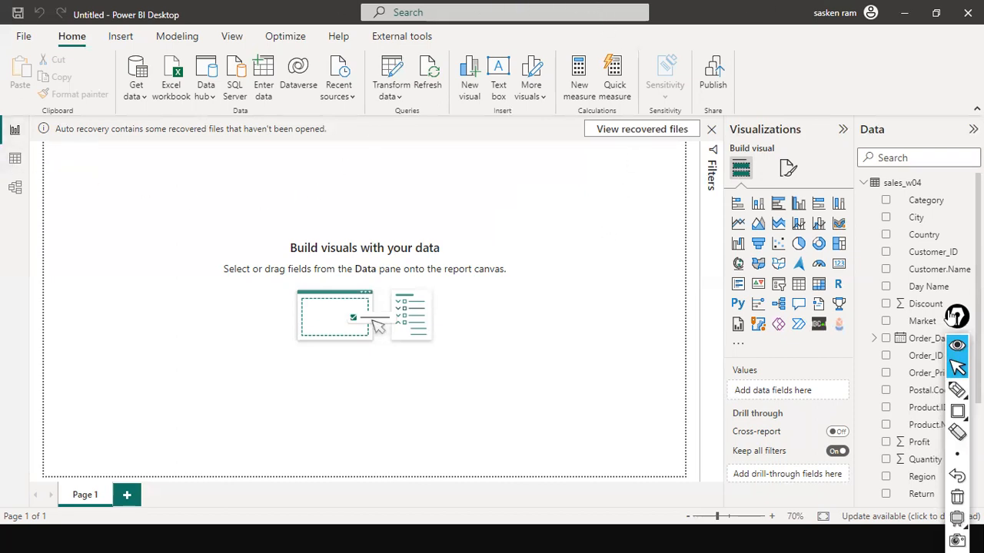
Move the Epic Pen toolbar off the sales_w04 field list and bring up the open windows to switch away from Power BI Desktop
{"action": "left_click_drag", "start_coordinate": [948, 324], "coordinate": [824, 244]}
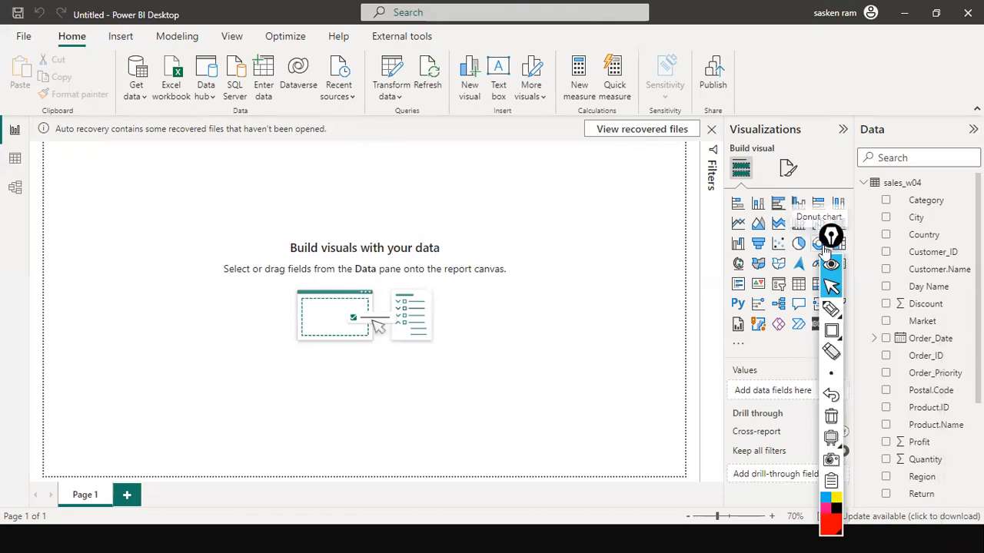
{"action": "key", "text": "alt+tab"}
{"action": "key", "text": "alt+Tab"}
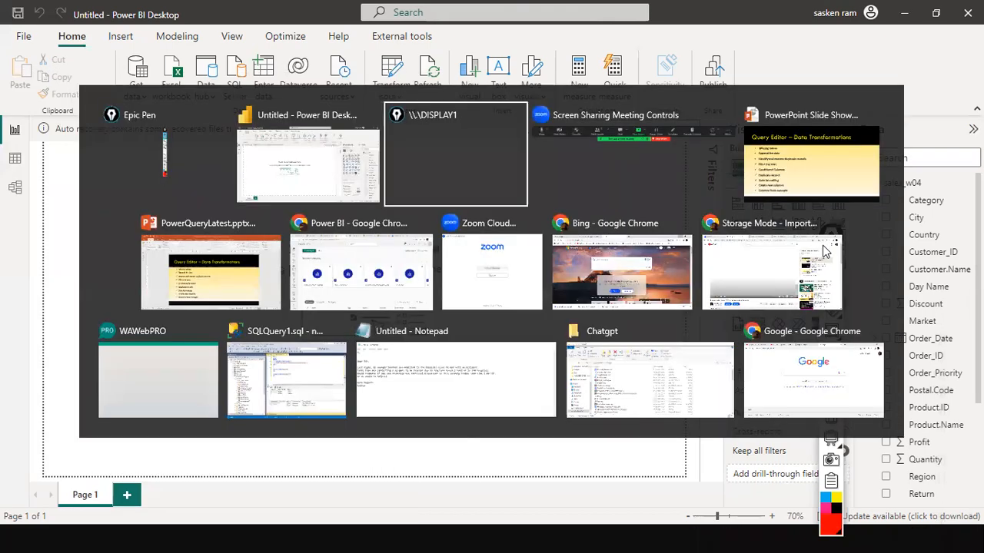